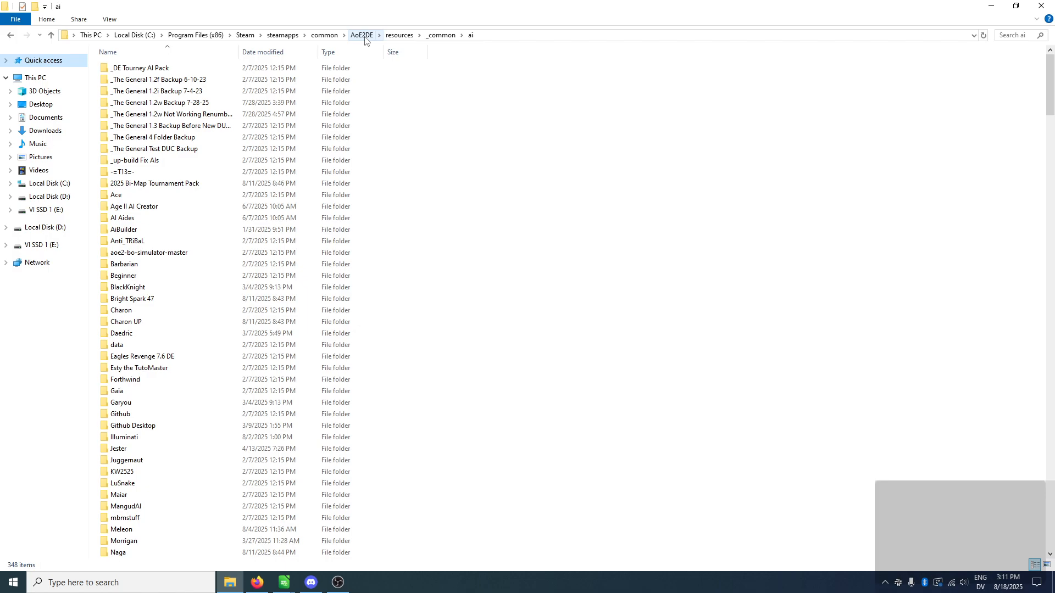
Step: Go to the Tools_Builds subfolder of the AoE2DE game folder and launch AdvancedGenieEditor3
{"action": "left_click", "coordinate": [365, 40]}
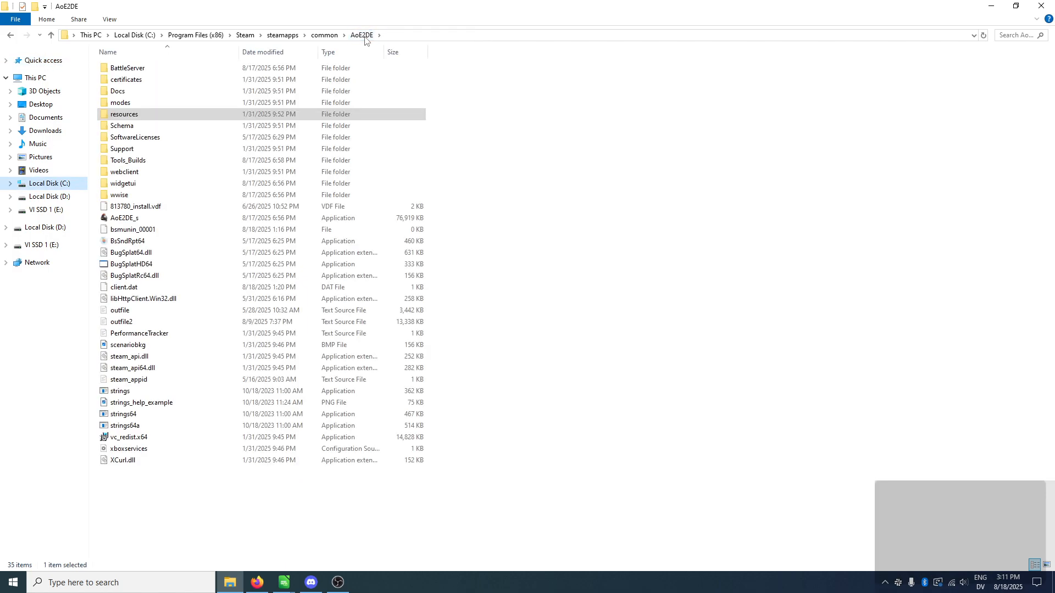
{"action": "double_click", "coordinate": [142, 163]}
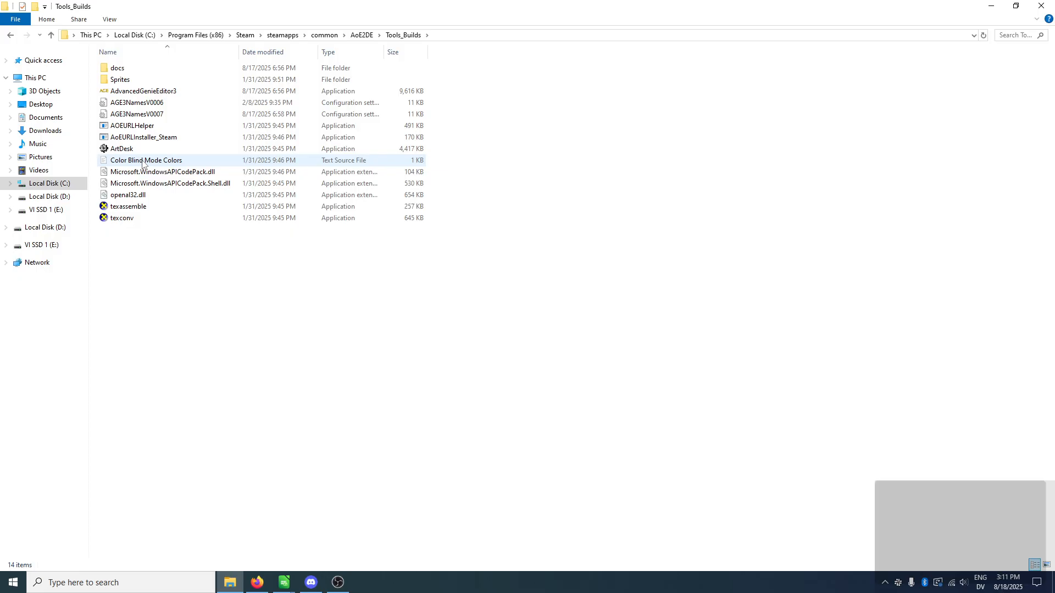
{"action": "double_click", "coordinate": [169, 93]}
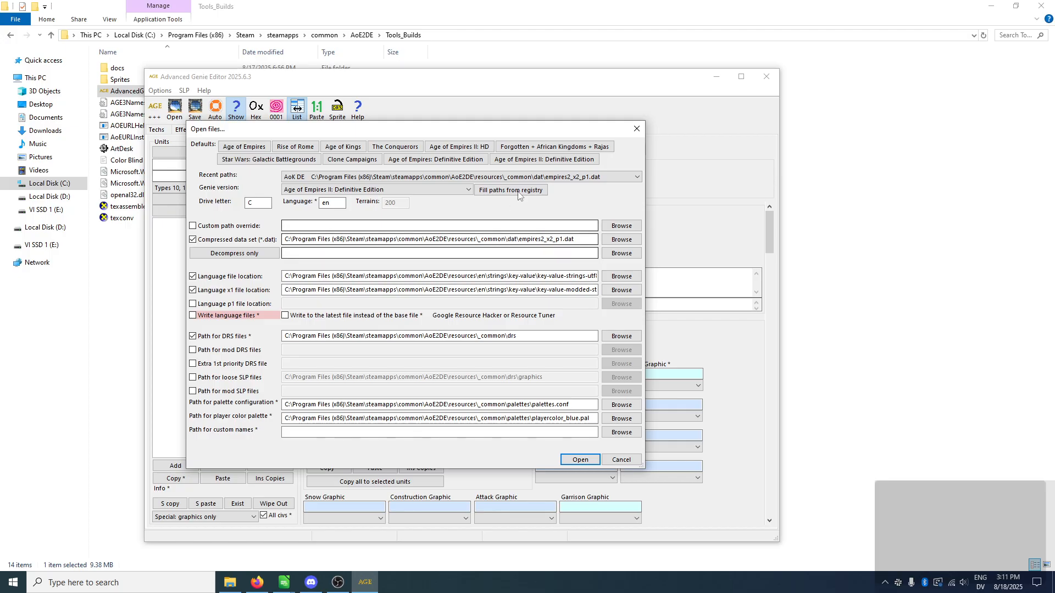
Step: Try The Conquerors default paths, and fill the file paths with the Age of Empires II: Definitive Edition defaults
{"action": "left_click", "coordinate": [540, 160]}
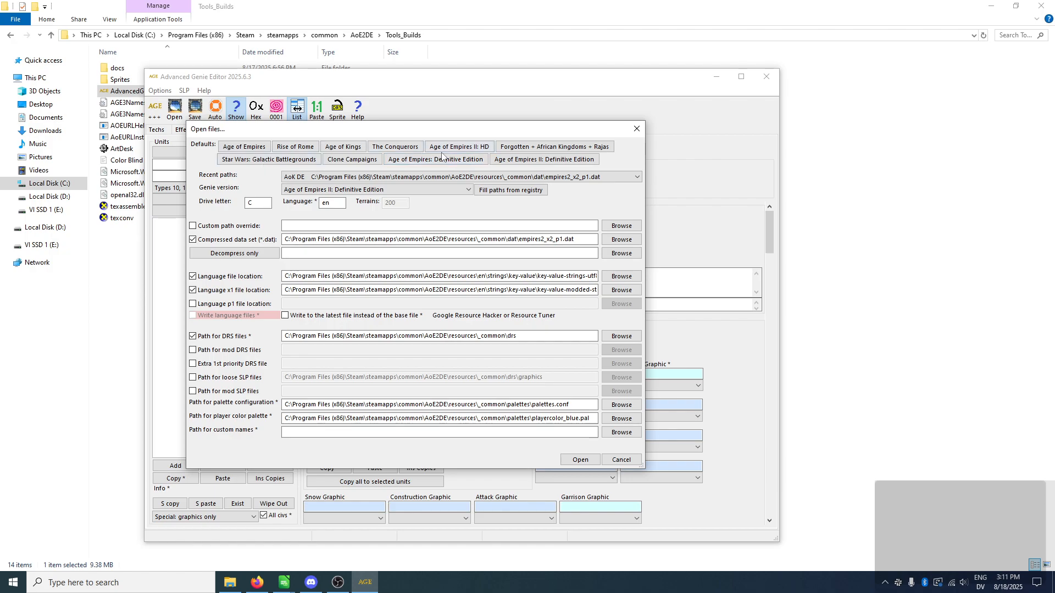
{"action": "left_click", "coordinate": [398, 147]}
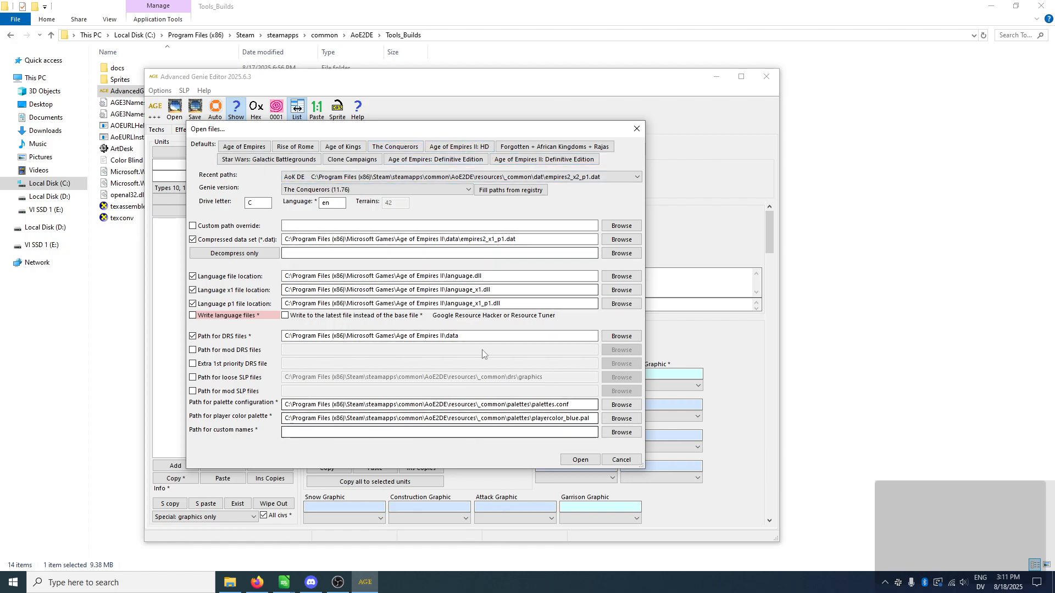
{"action": "left_click", "coordinate": [547, 164]}
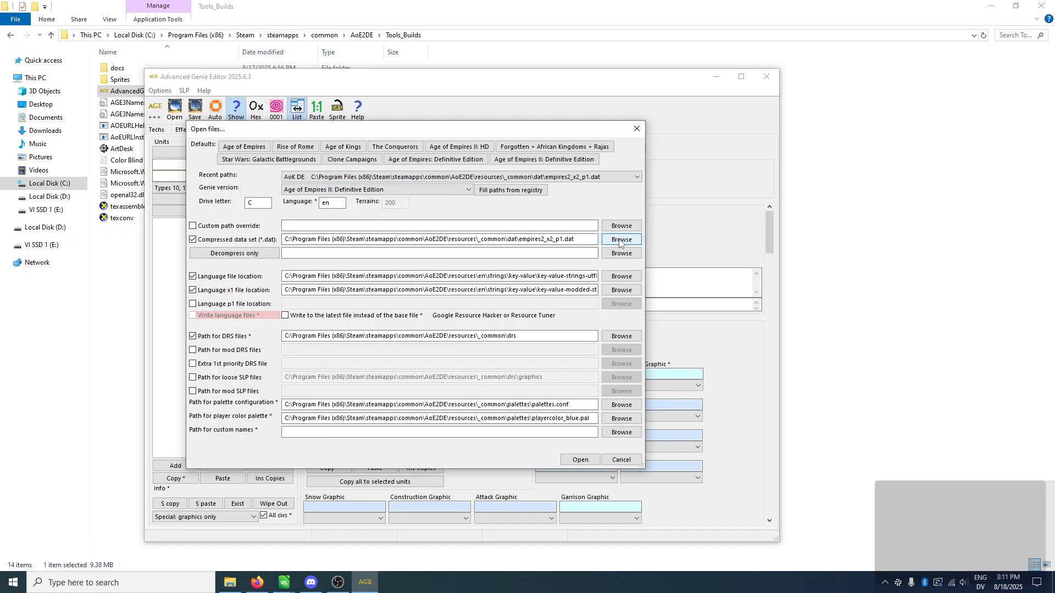
Step: Choose the recent path to empires2_x2_p1.dat in the Steam AoE2DE resources\_common\dat folder and load the data set
{"action": "left_click", "coordinate": [600, 179]}
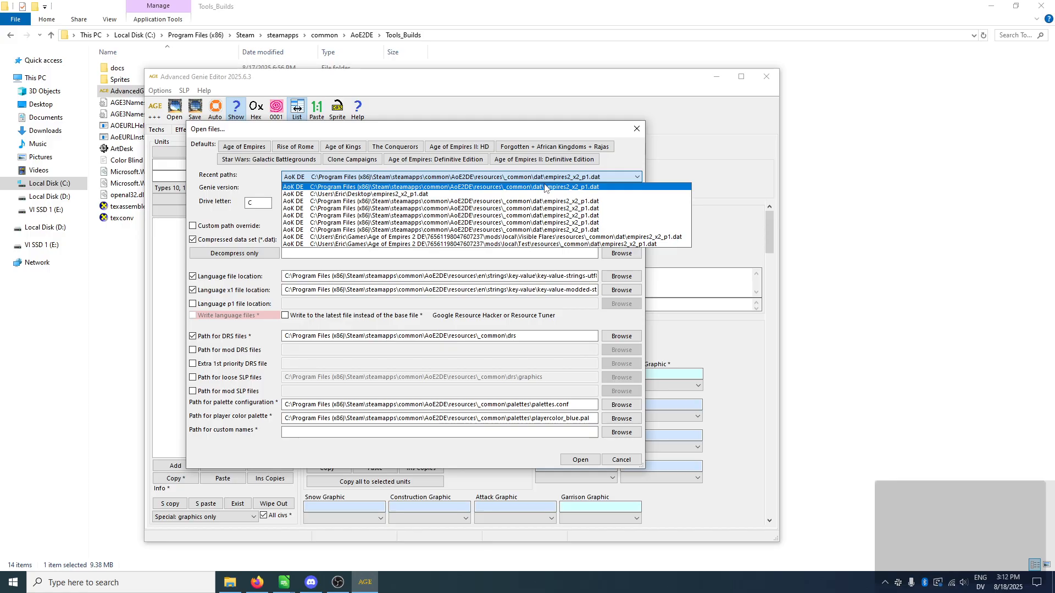
{"action": "left_click", "coordinate": [545, 237]}
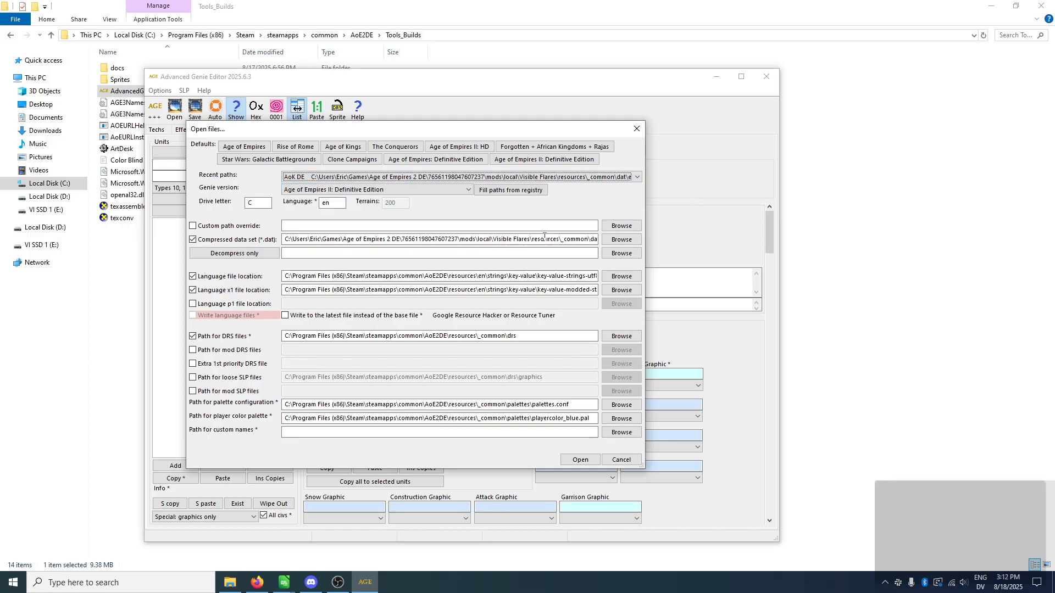
{"action": "left_click", "coordinate": [576, 177]}
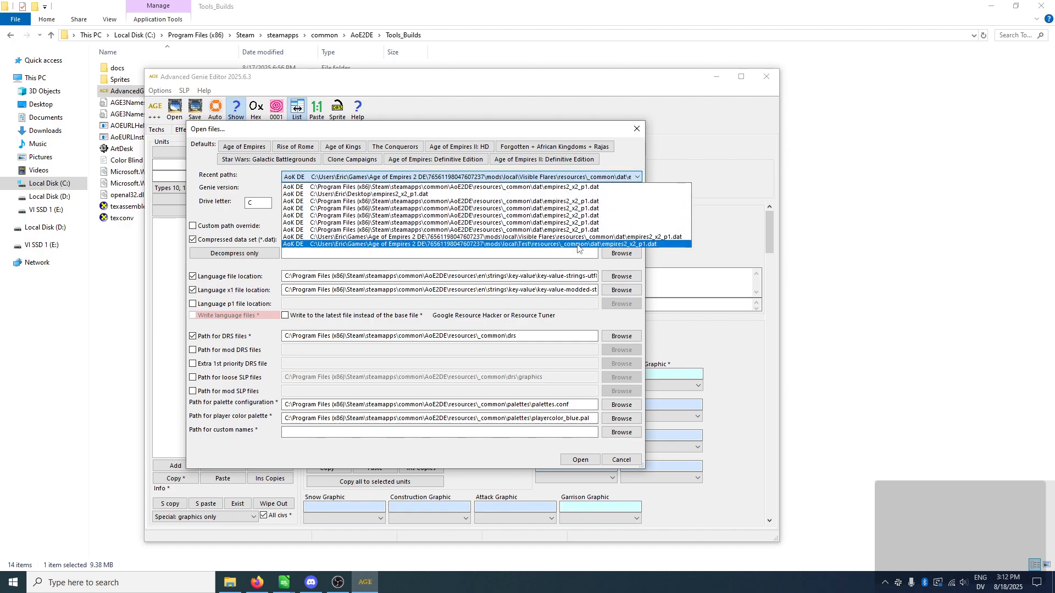
{"action": "left_click", "coordinate": [579, 187]}
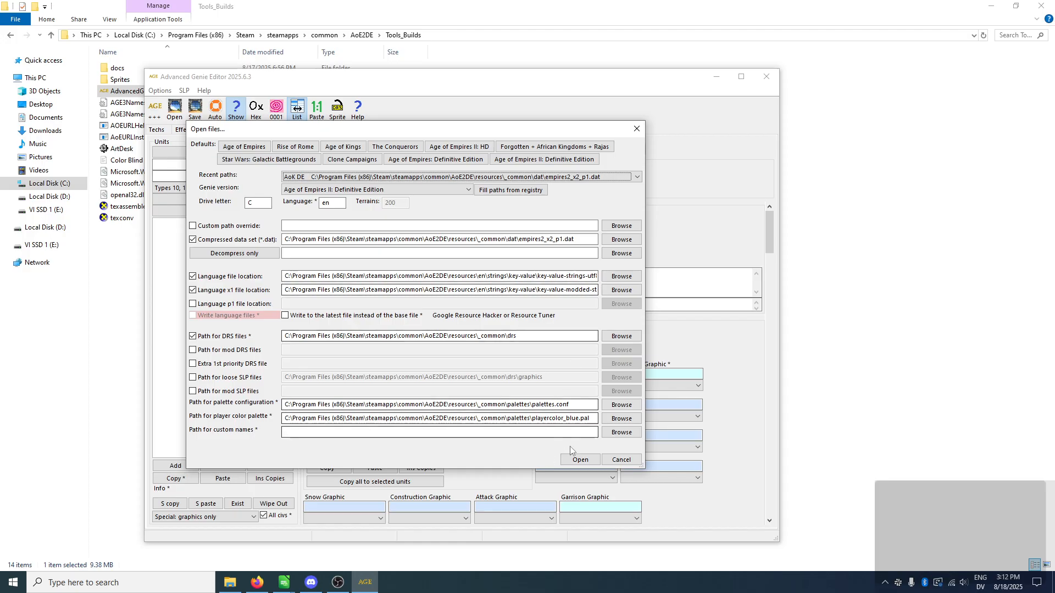
{"action": "left_click", "coordinate": [581, 459]}
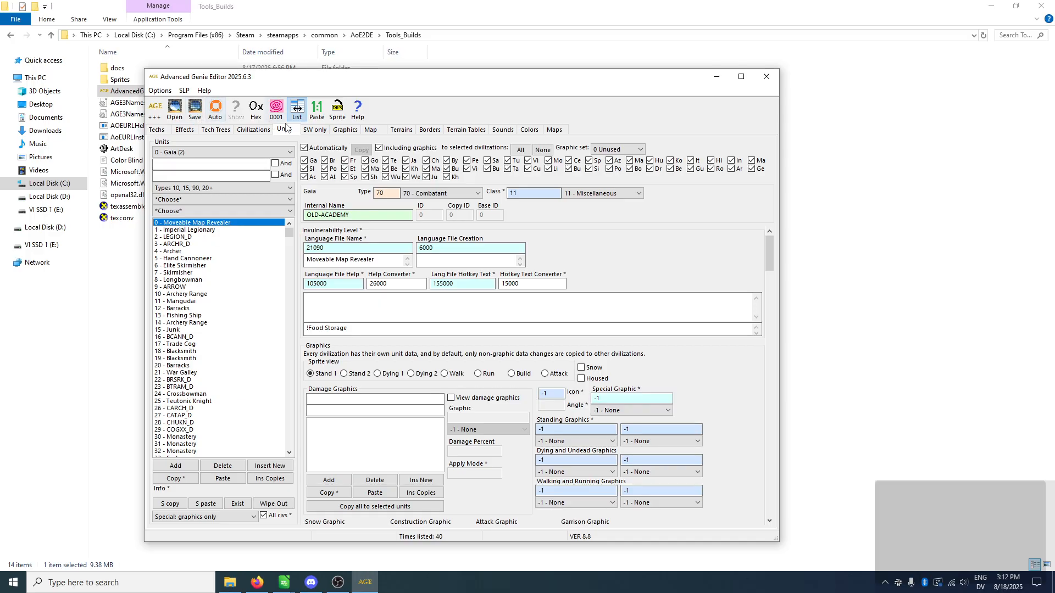
Step: Switch the SLP icon display on and back off
{"action": "left_click", "coordinate": [185, 91]}
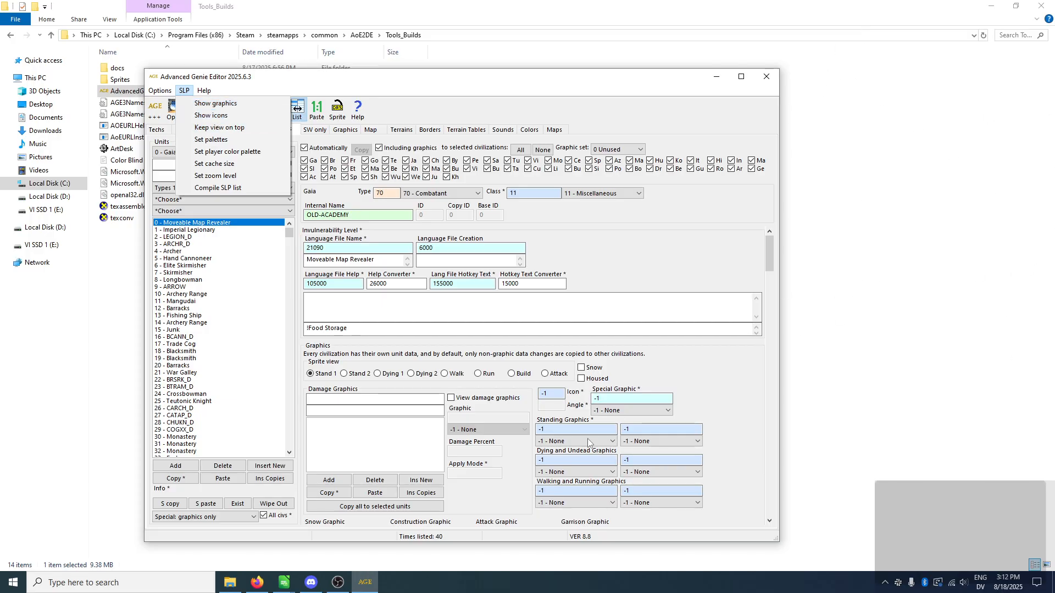
{"action": "left_click", "coordinate": [220, 115]}
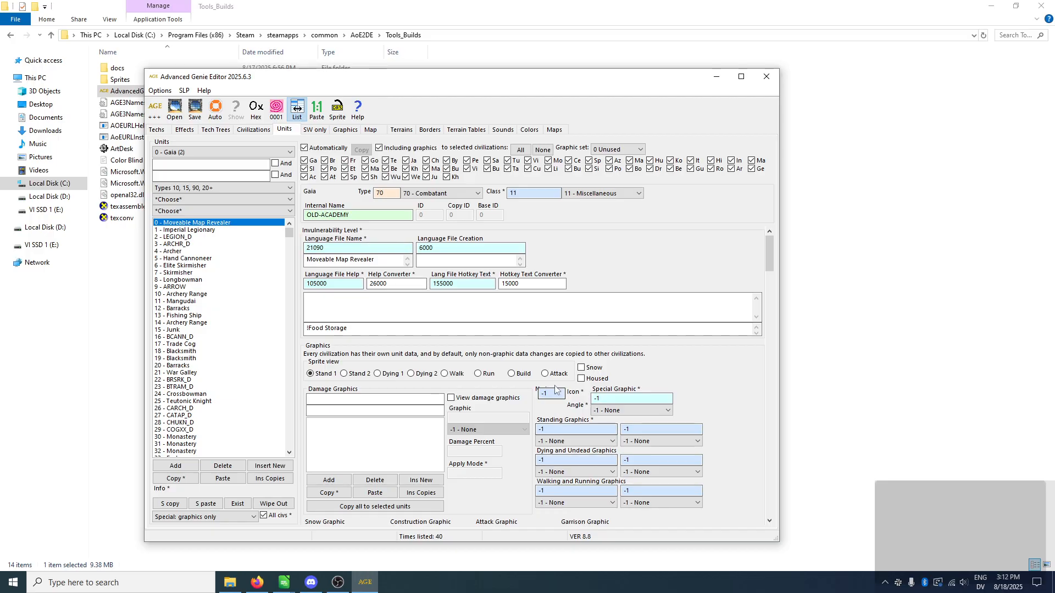
{"action": "left_click", "coordinate": [184, 91]}
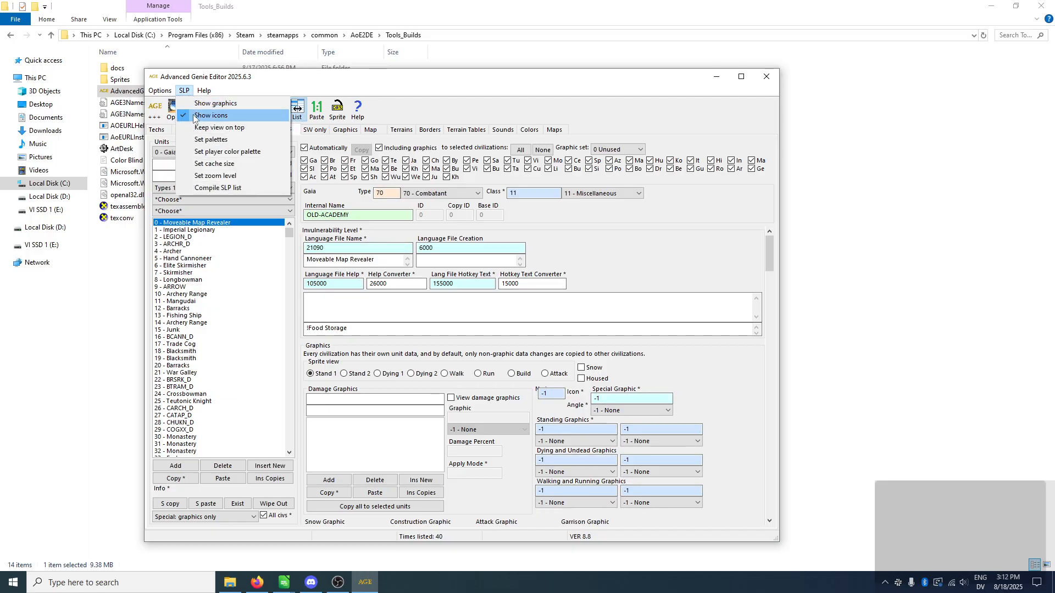
{"action": "left_click", "coordinate": [194, 116]}
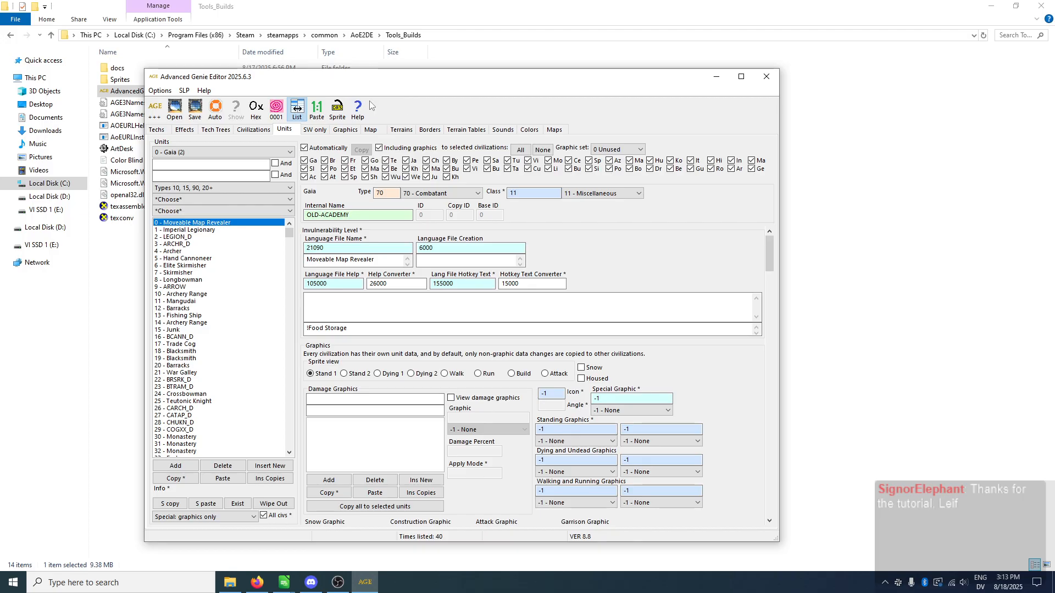
Step: Open a second editor window and load the Age of Empires II: Definitive Edition default files in it
{"action": "left_click", "coordinate": [155, 110]}
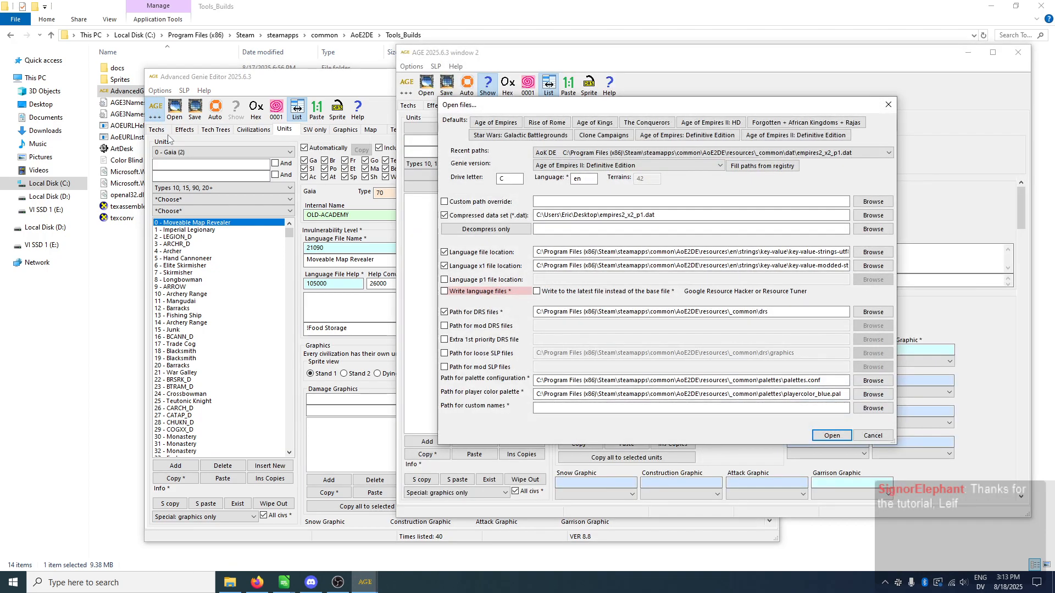
{"action": "left_click", "coordinate": [820, 154]}
{"action": "left_click", "coordinate": [820, 153]}
{"action": "left_click", "coordinate": [814, 135]}
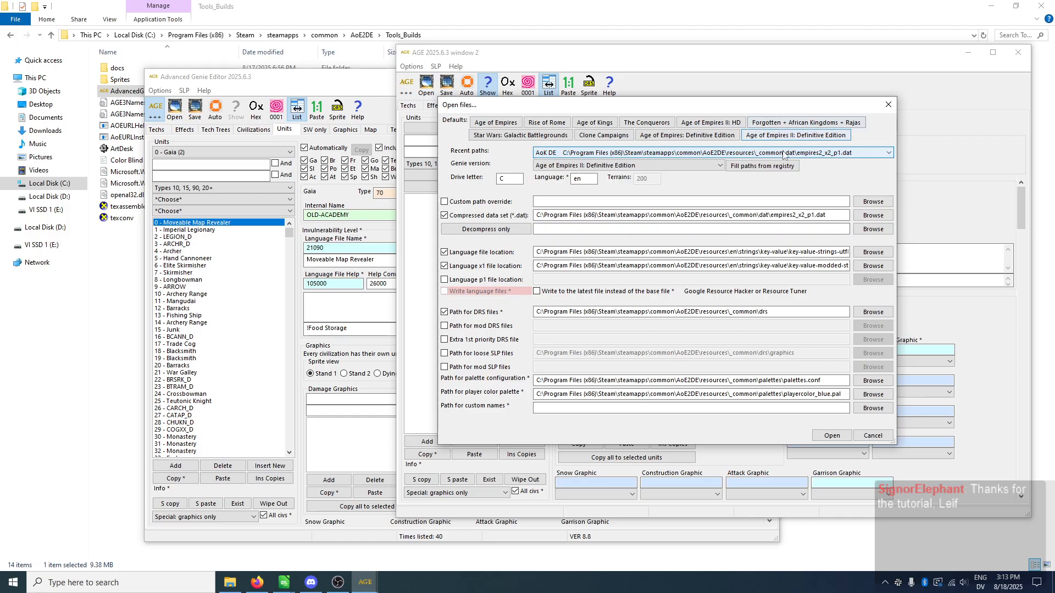
{"action": "left_click", "coordinate": [825, 436]}
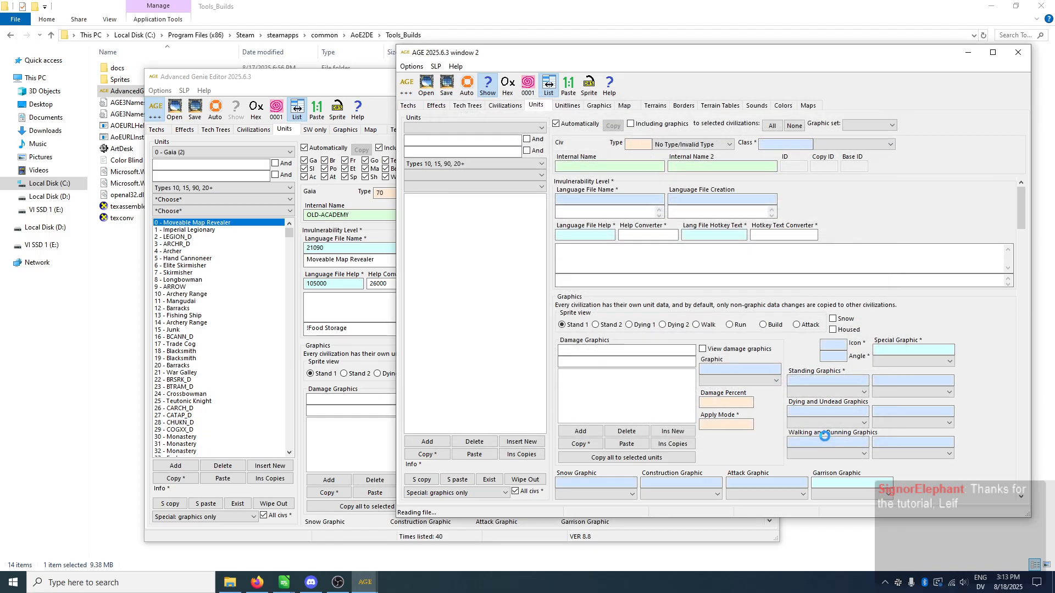
Step: Arrange the two editor windows side by side for comparison, and close the second one
{"action": "left_click_drag", "start_coordinate": [321, 77], "coordinate": [190, 62]}
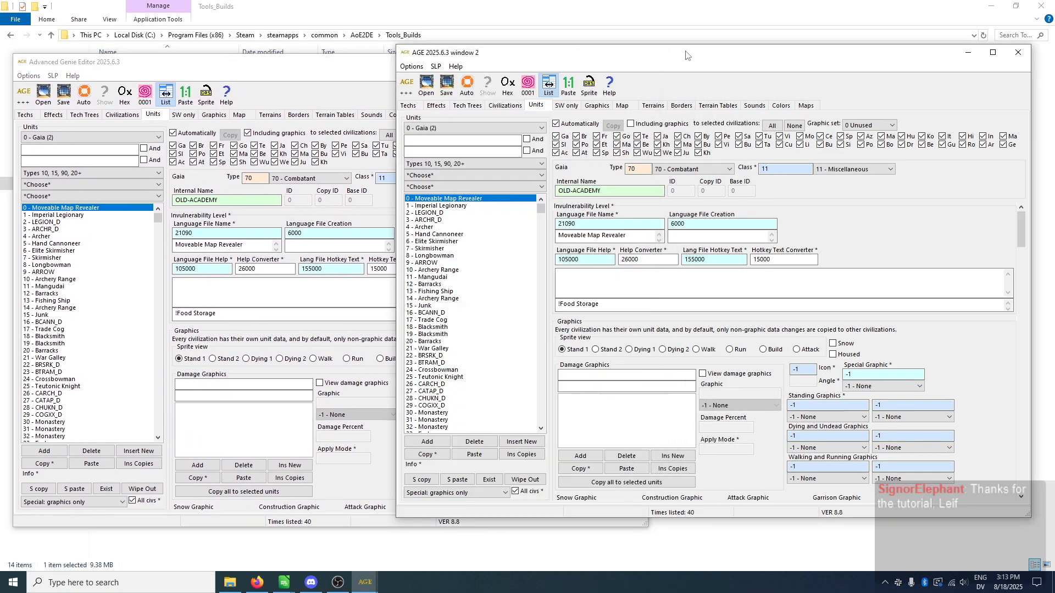
{"action": "left_click_drag", "start_coordinate": [499, 55], "coordinate": [551, 67]}
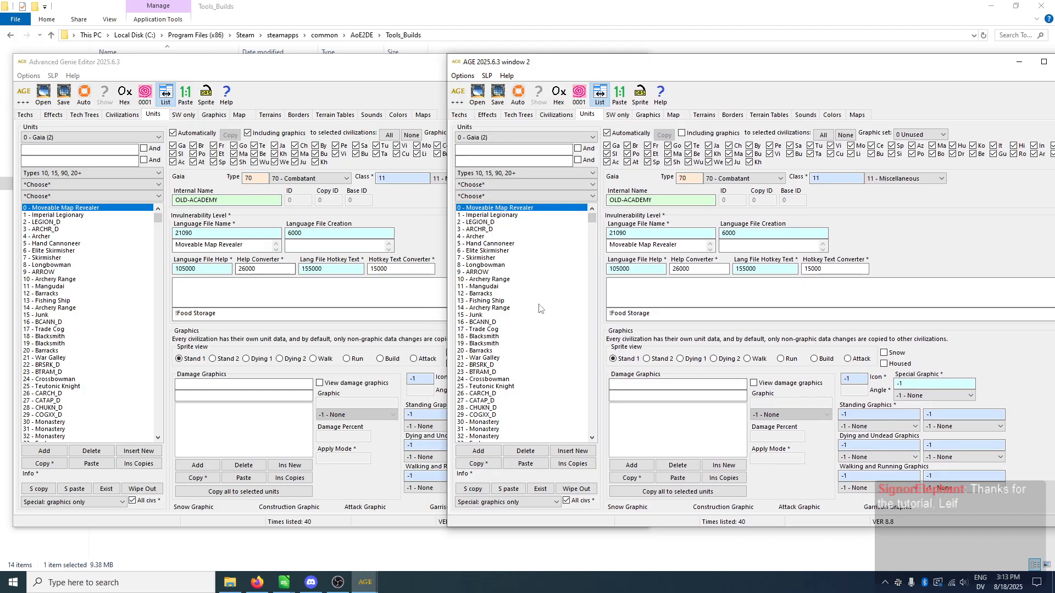
{"action": "left_click_drag", "start_coordinate": [987, 66], "coordinate": [854, 75]}
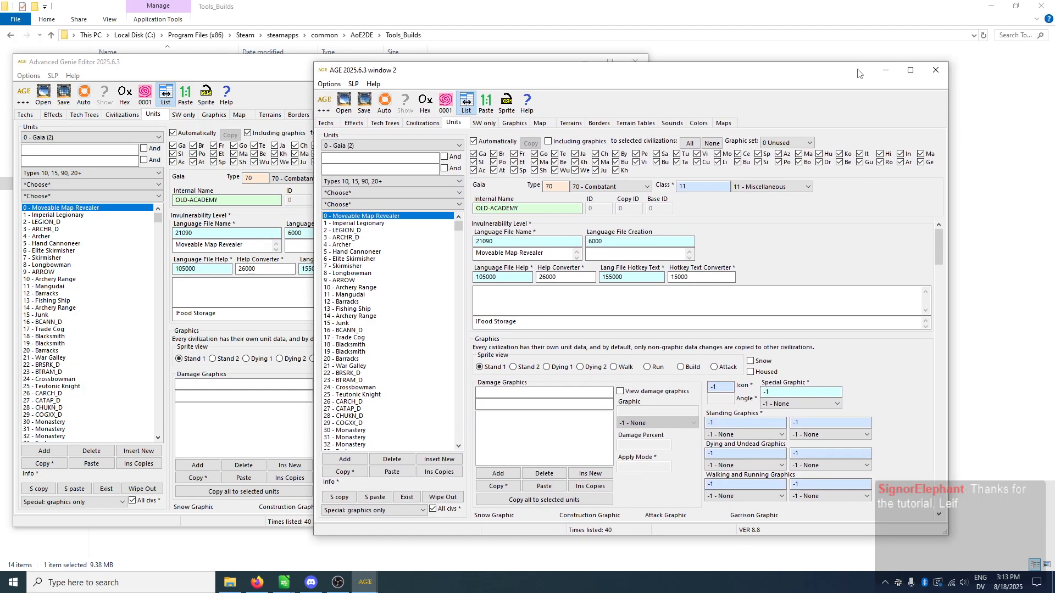
{"action": "left_click", "coordinate": [935, 71]}
{"action": "left_click_drag", "start_coordinate": [312, 66], "coordinate": [521, 52]}
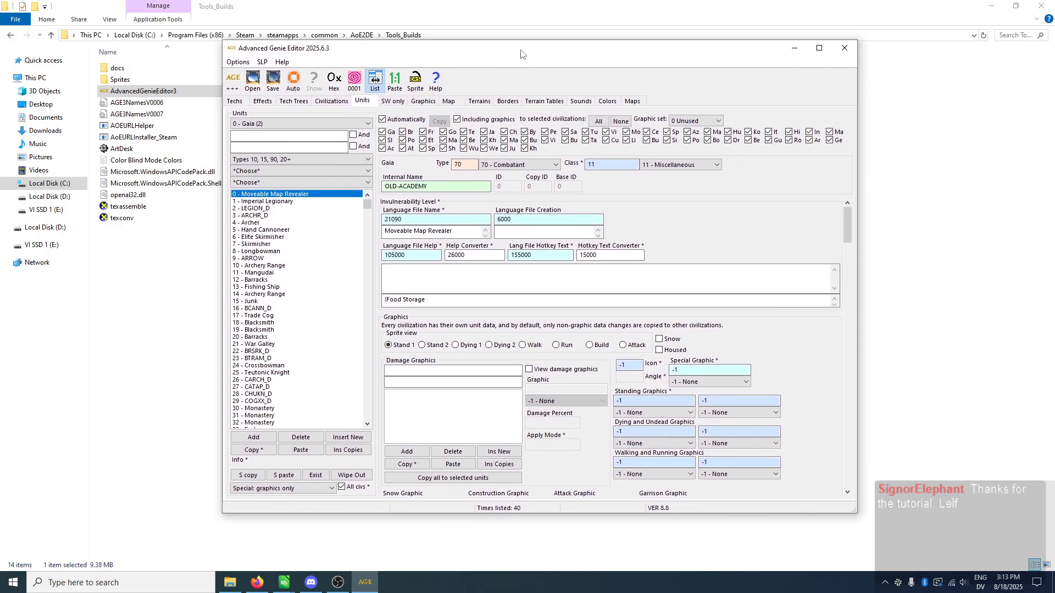
Step: Review the file paths used for opening data, and cancel without loading anything
{"action": "left_click", "coordinate": [251, 81]}
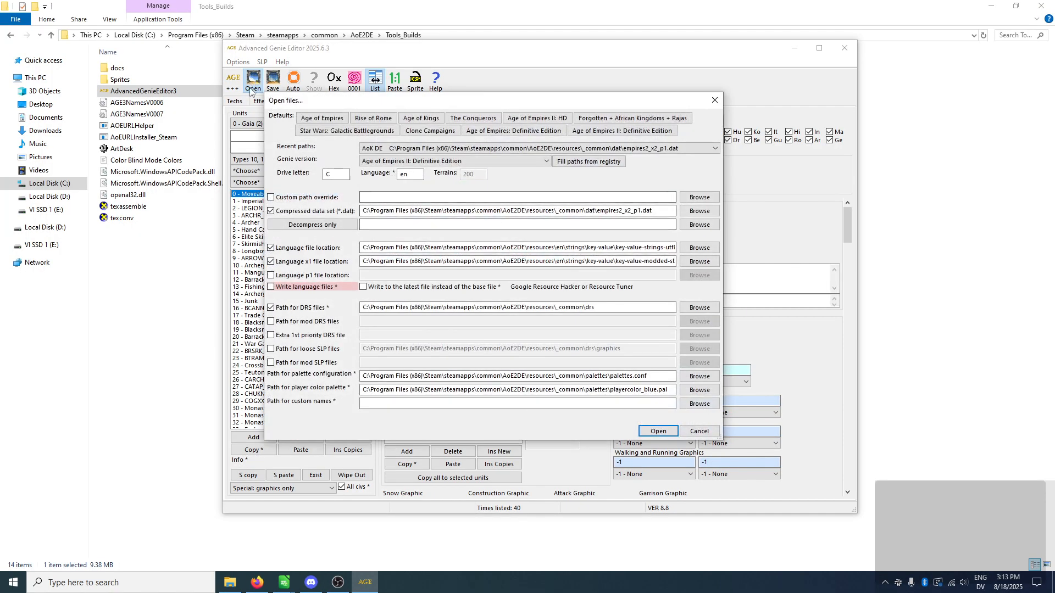
{"action": "left_click", "coordinate": [699, 433]}
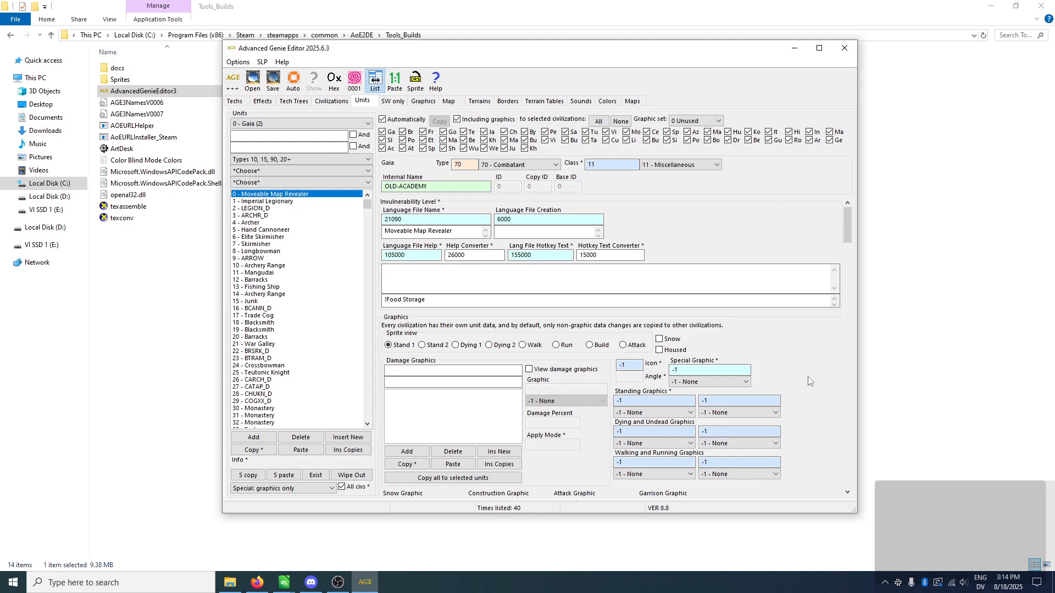
Step: Keep Gaia as the civilization in the unit list and filter its units by "archer"
{"action": "left_click", "coordinate": [262, 124]}
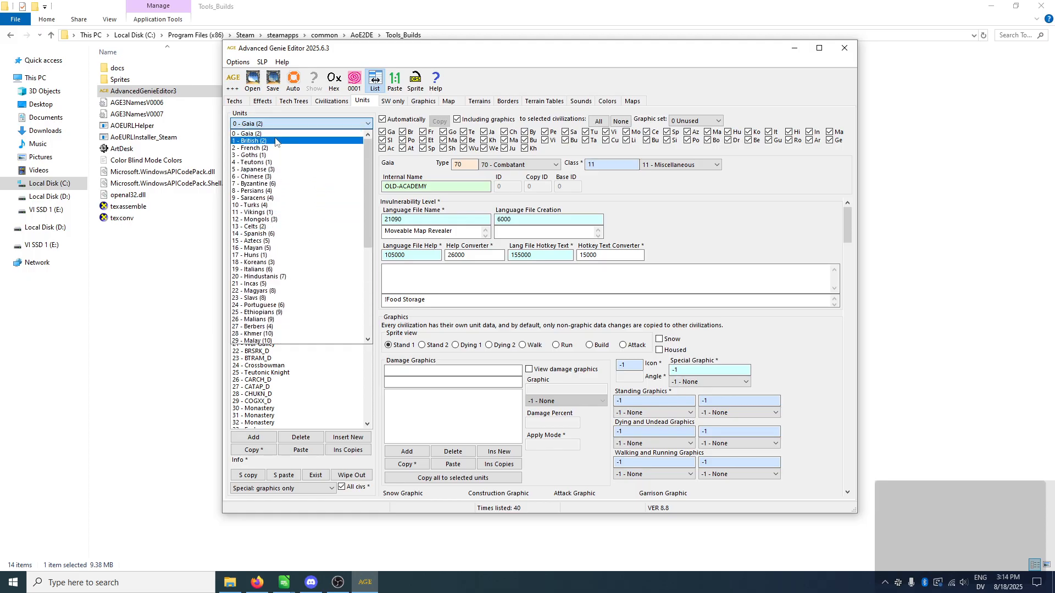
{"action": "left_click", "coordinate": [277, 133]}
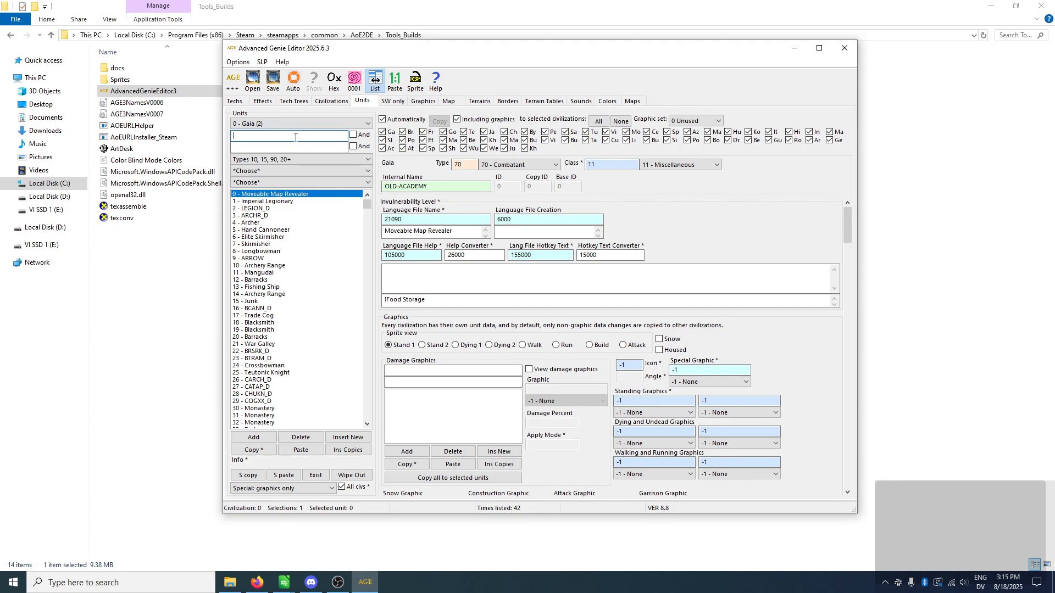
{"action": "type", "text": "archer"}
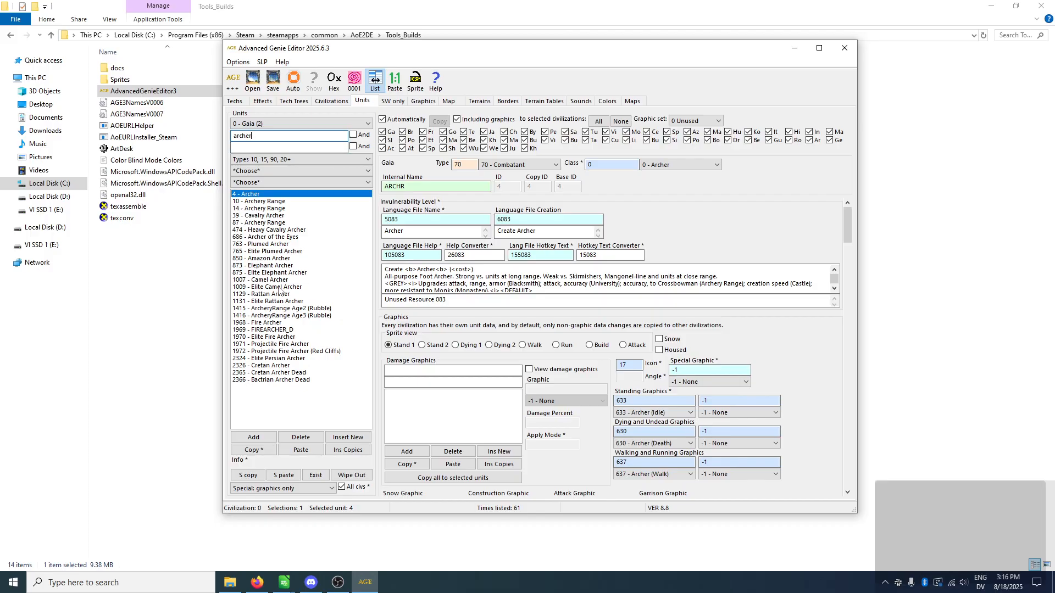
Step: Switch to Firefox and open the Objects Table of the AI Scripting Encyclopedia
{"action": "mouse_move", "coordinate": [275, 586]}
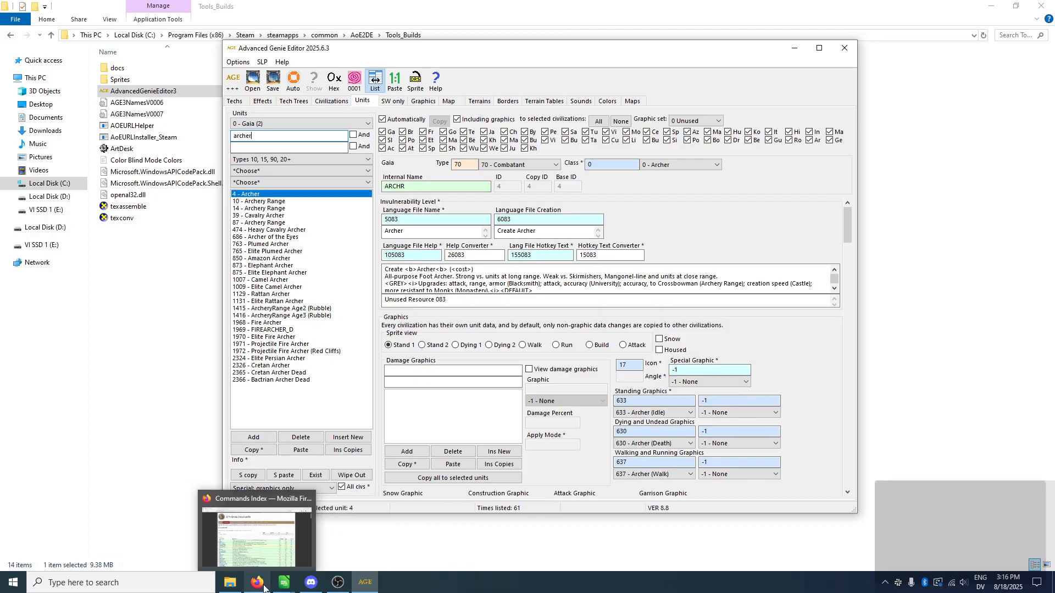
{"action": "left_click", "coordinate": [256, 528]}
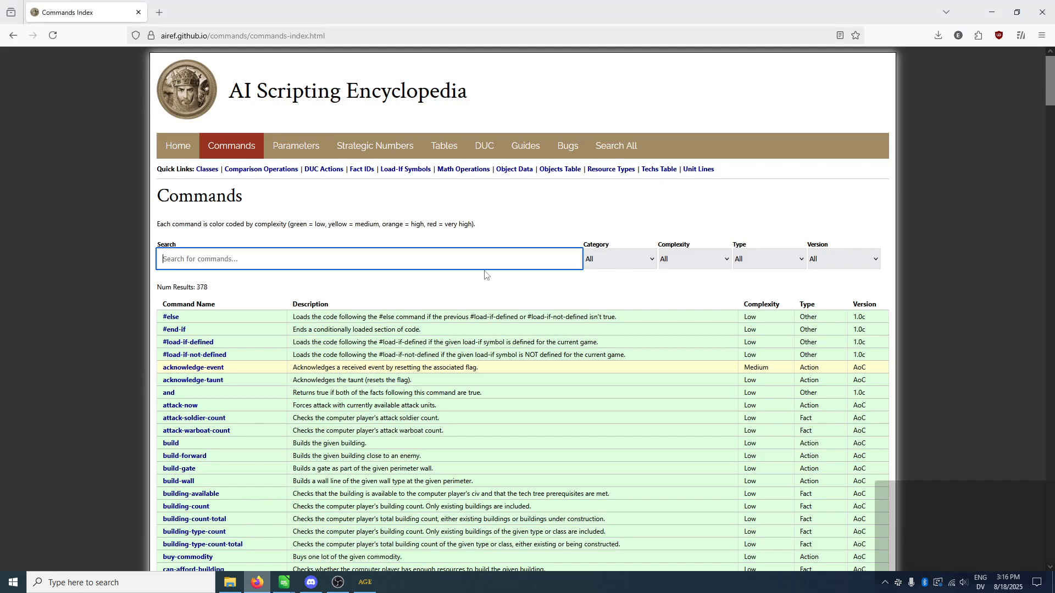
{"action": "left_click", "coordinate": [559, 170]}
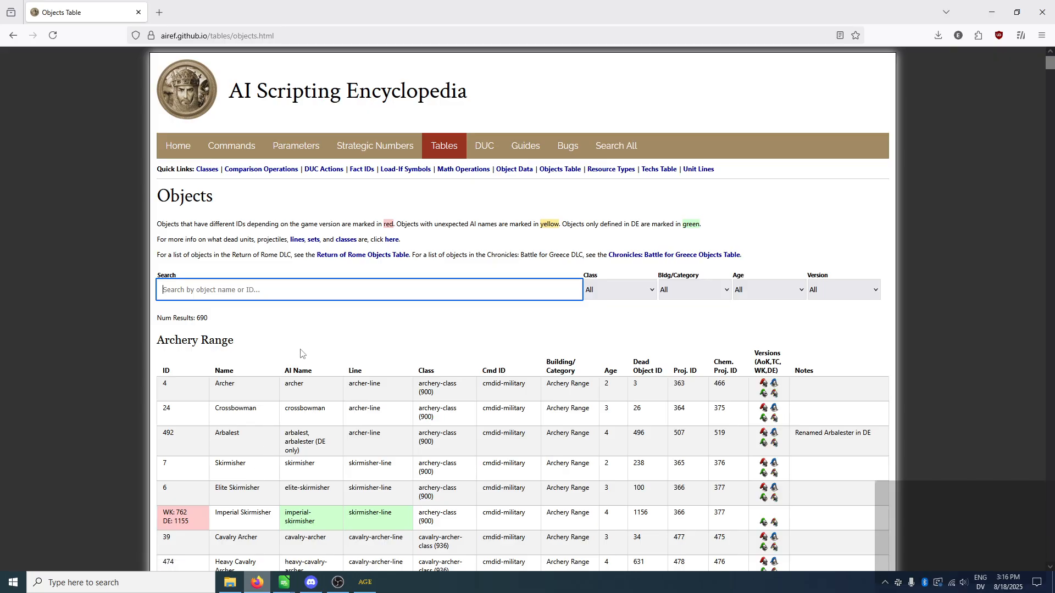
Step: Examine the Archery Range section of the Objects Table for unit IDs, names, lines and classes
{"action": "scroll", "coordinate": [300, 346], "scroll_direction": "down", "scroll_amount": 2}
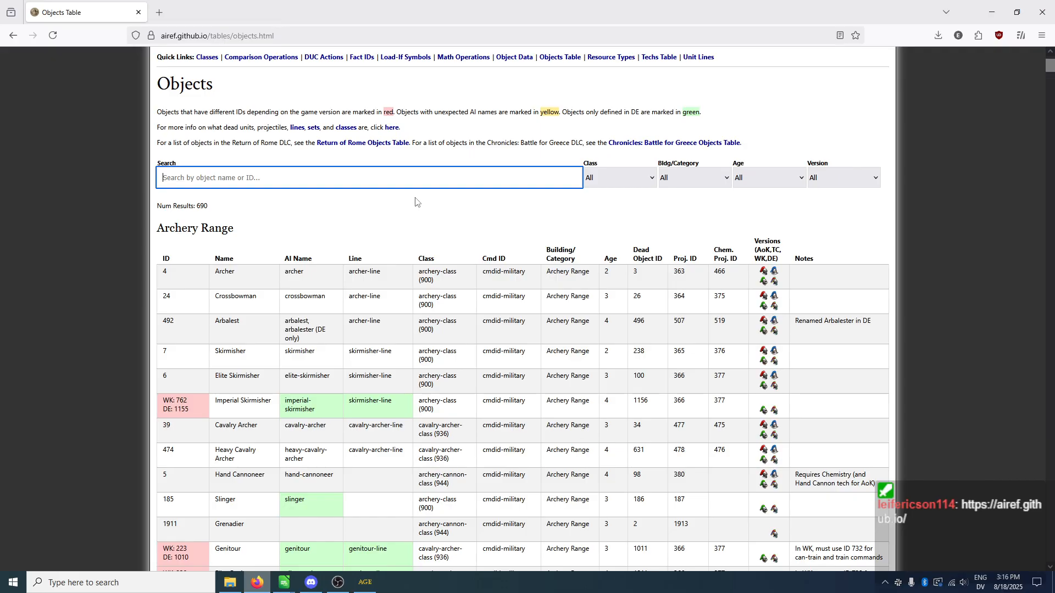
{"action": "scroll", "coordinate": [415, 202], "scroll_direction": "up", "scroll_amount": 2}
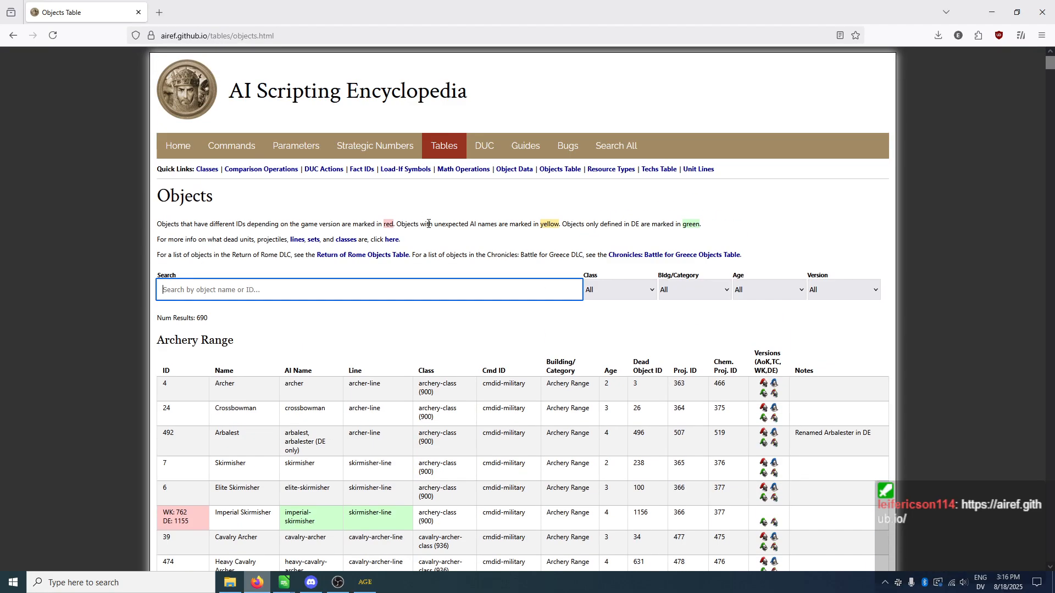
{"action": "key", "text": "F5"}
{"action": "scroll", "coordinate": [377, 323], "scroll_direction": "down", "scroll_amount": 3}
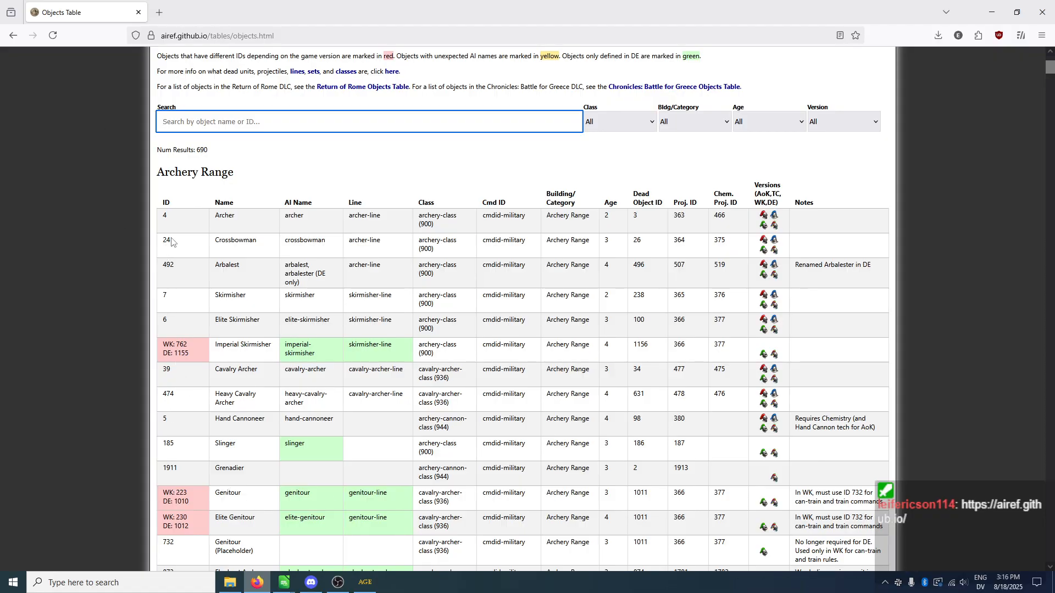
{"action": "scroll", "coordinate": [176, 372], "scroll_direction": "down", "scroll_amount": 1}
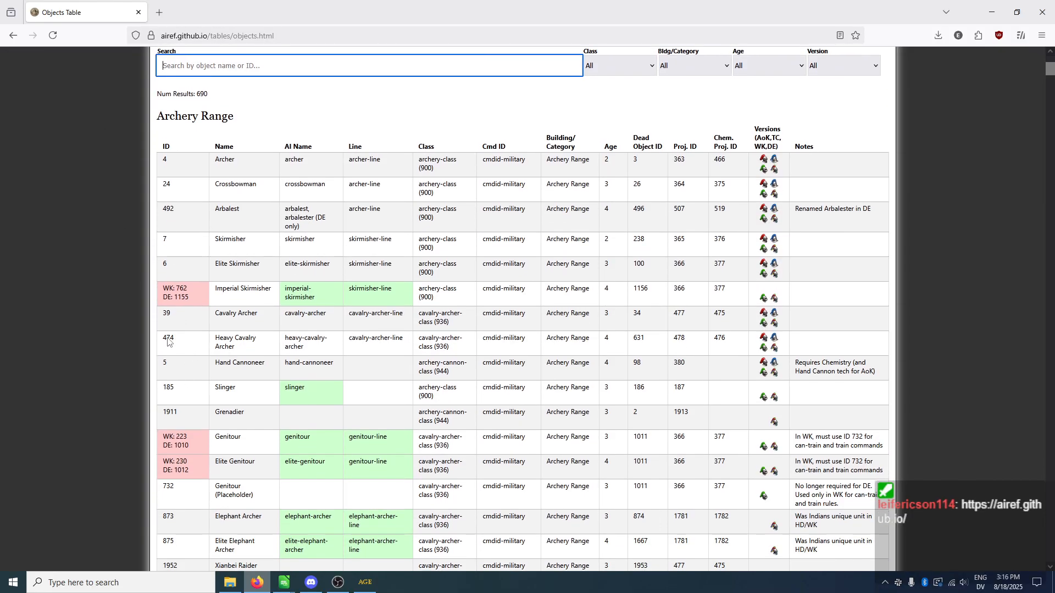
{"action": "scroll", "coordinate": [177, 338], "scroll_direction": "up", "scroll_amount": 2}
{"action": "scroll", "coordinate": [177, 337], "scroll_direction": "up", "scroll_amount": 2}
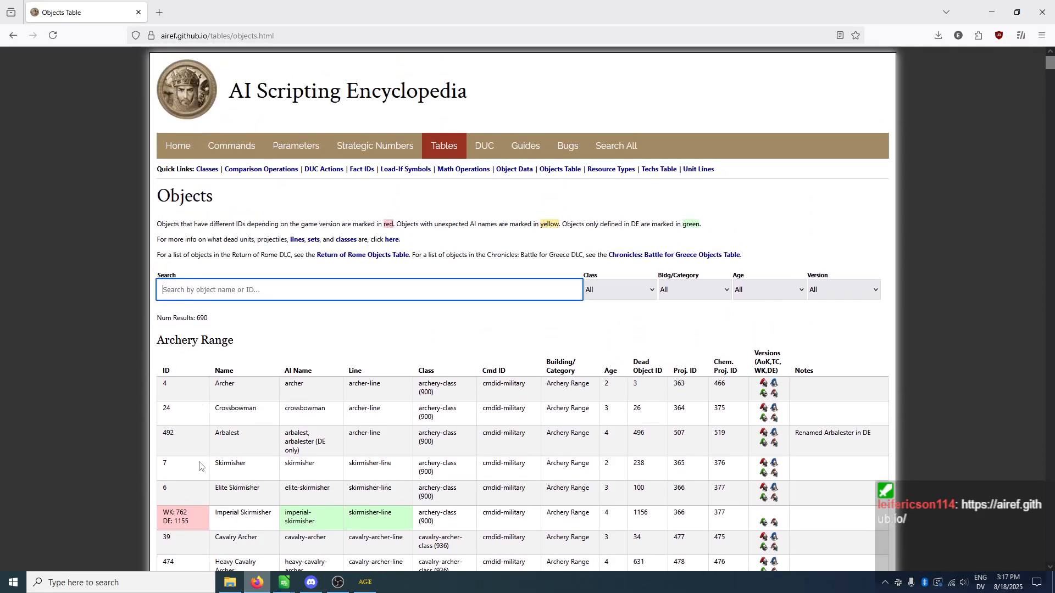
Step: Switch to Advanced Genie Editor, exclude units containing "range" from the archer list, and select the Cavalry Archer
{"action": "mouse_move", "coordinate": [284, 582]}
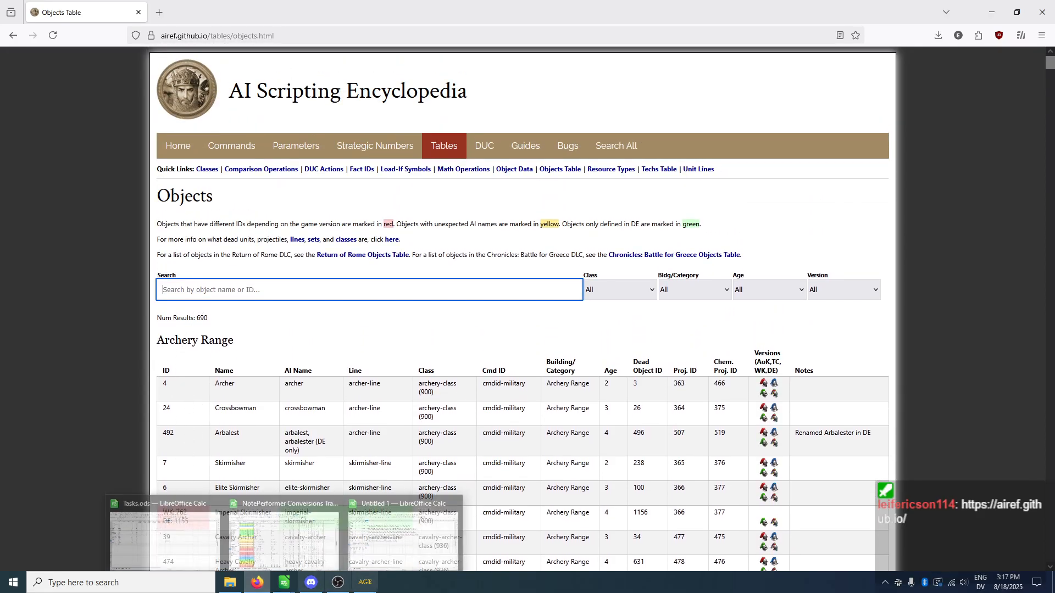
{"action": "left_click", "coordinate": [364, 583]}
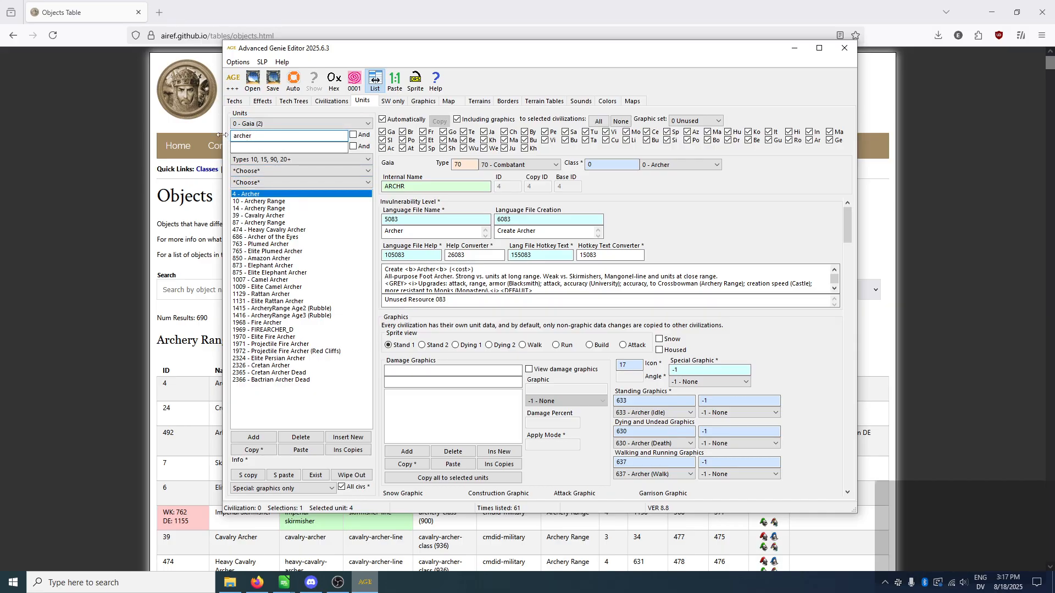
{"action": "left_click", "coordinate": [248, 147]}
{"action": "type", "text": "range"}
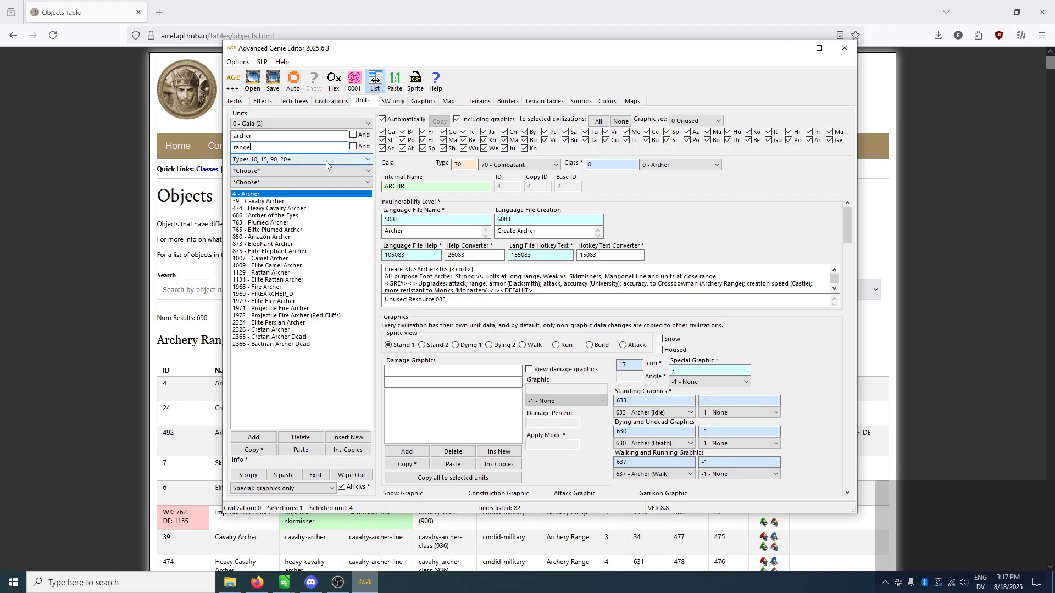
{"action": "left_click", "coordinate": [277, 172]}
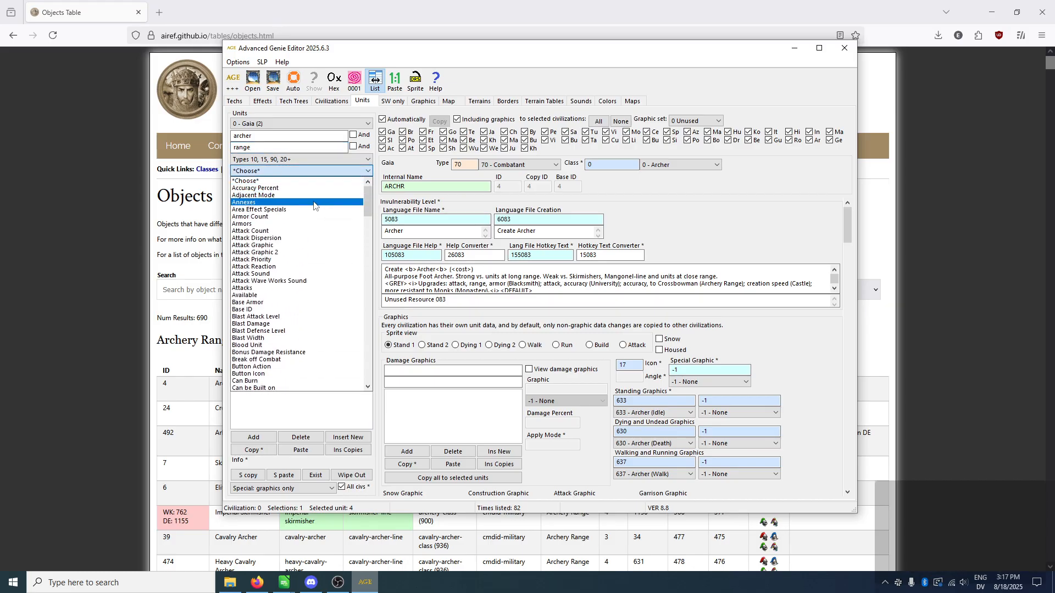
{"action": "left_click", "coordinate": [298, 170]}
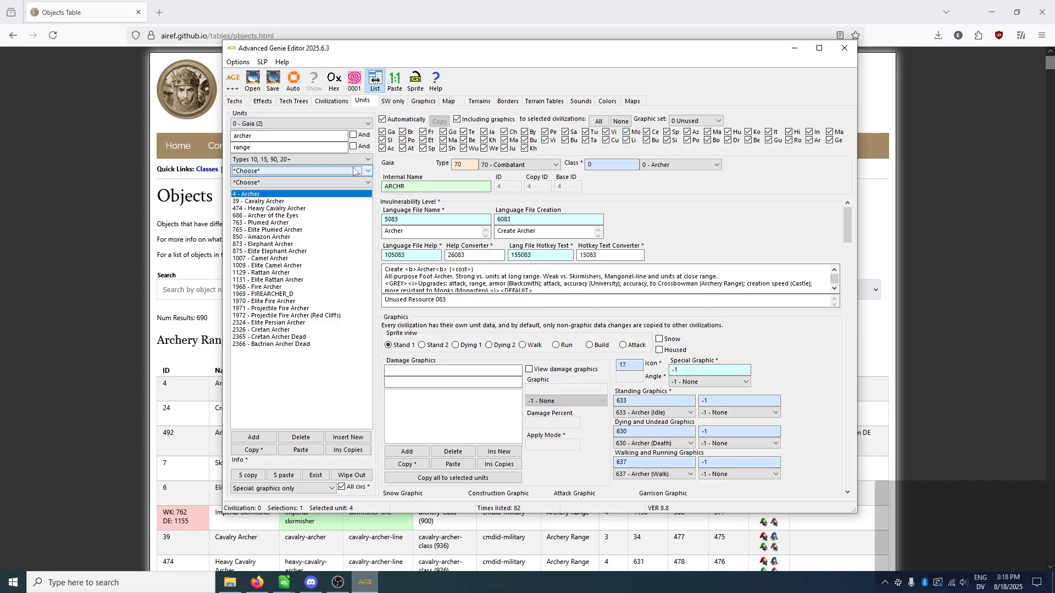
{"action": "left_click", "coordinate": [272, 201]}
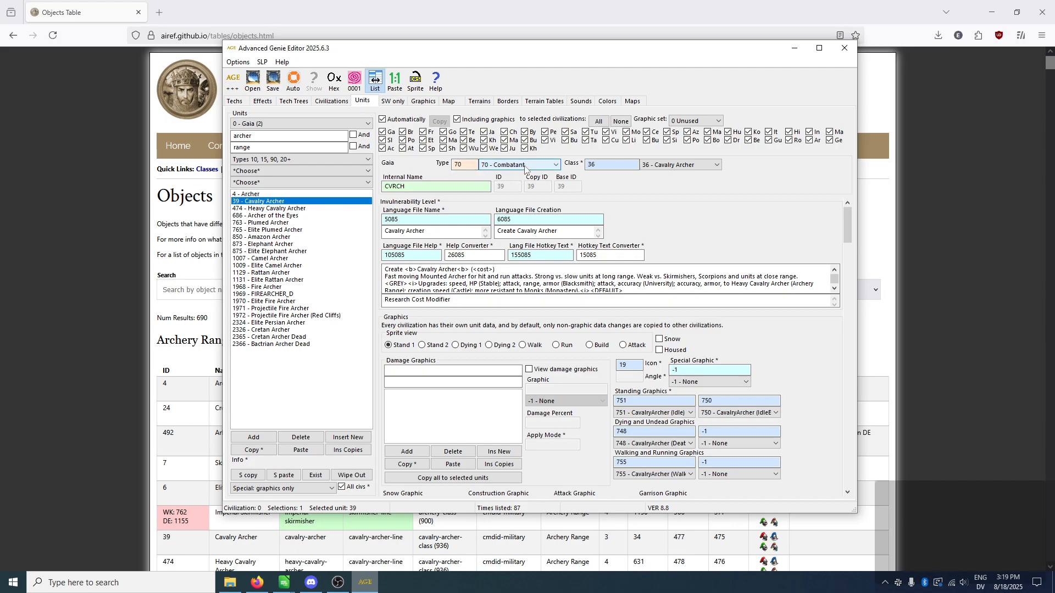
Step: Switch to Firefox and open the encyclopedia's Object Data page at the object-data-category description in the defined values
{"action": "left_click", "coordinate": [886, 204]}
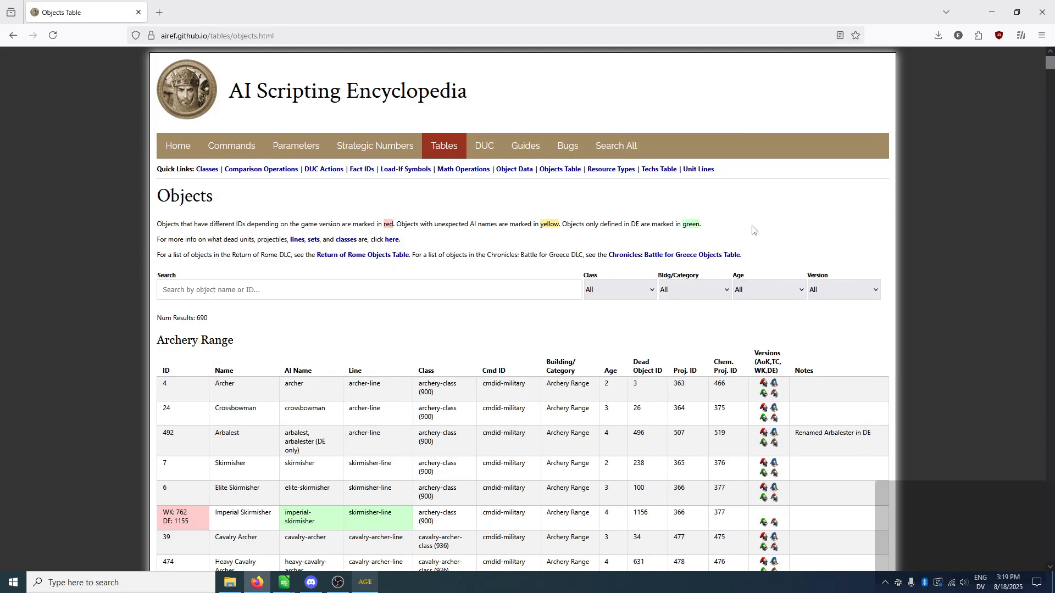
{"action": "left_click", "coordinate": [305, 148]}
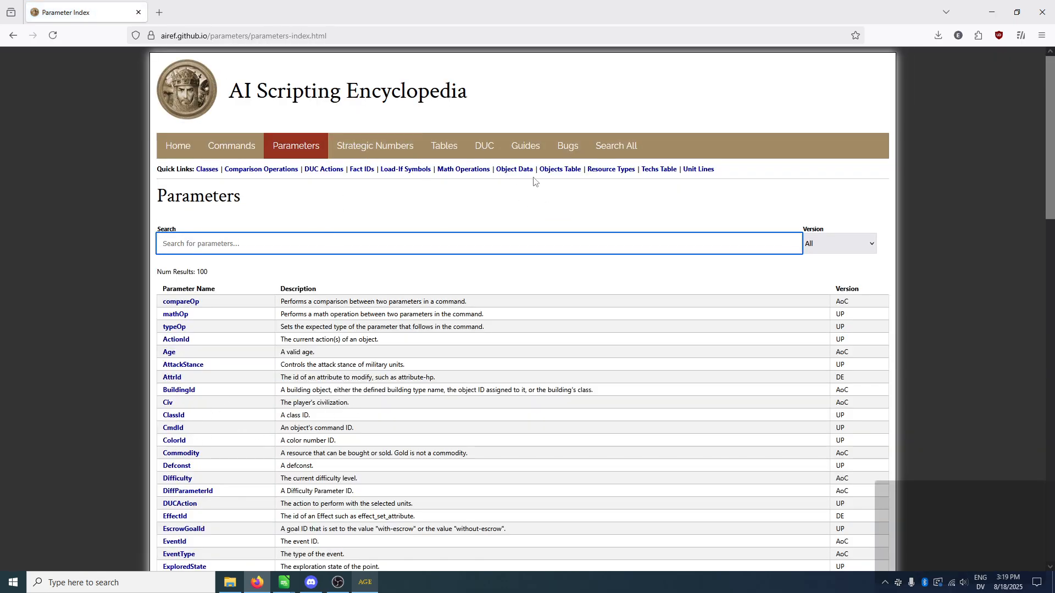
{"action": "left_click", "coordinate": [514, 171]}
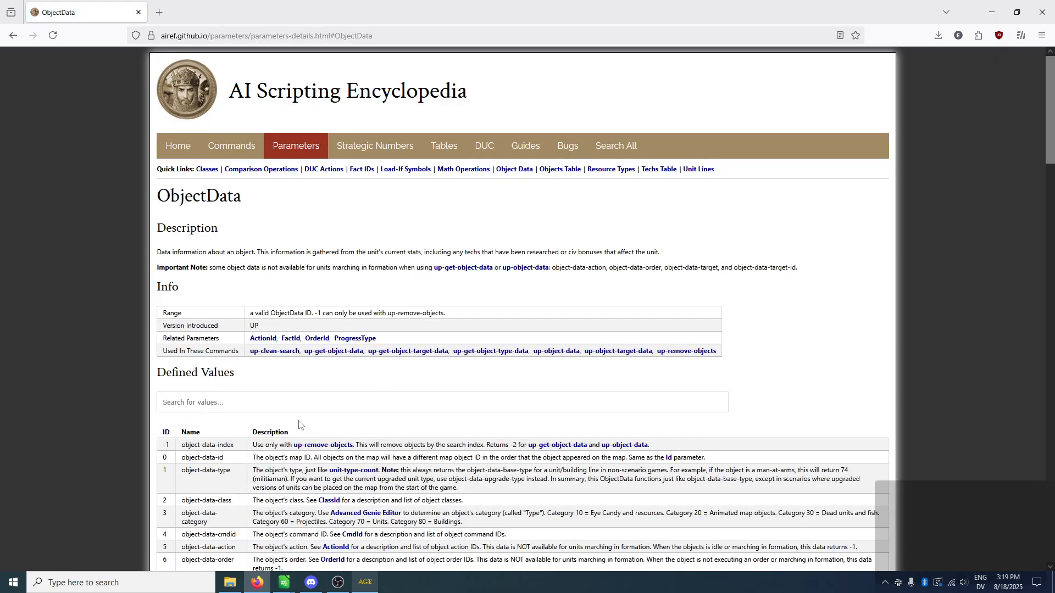
{"action": "scroll", "coordinate": [230, 460], "scroll_direction": "down", "scroll_amount": 2}
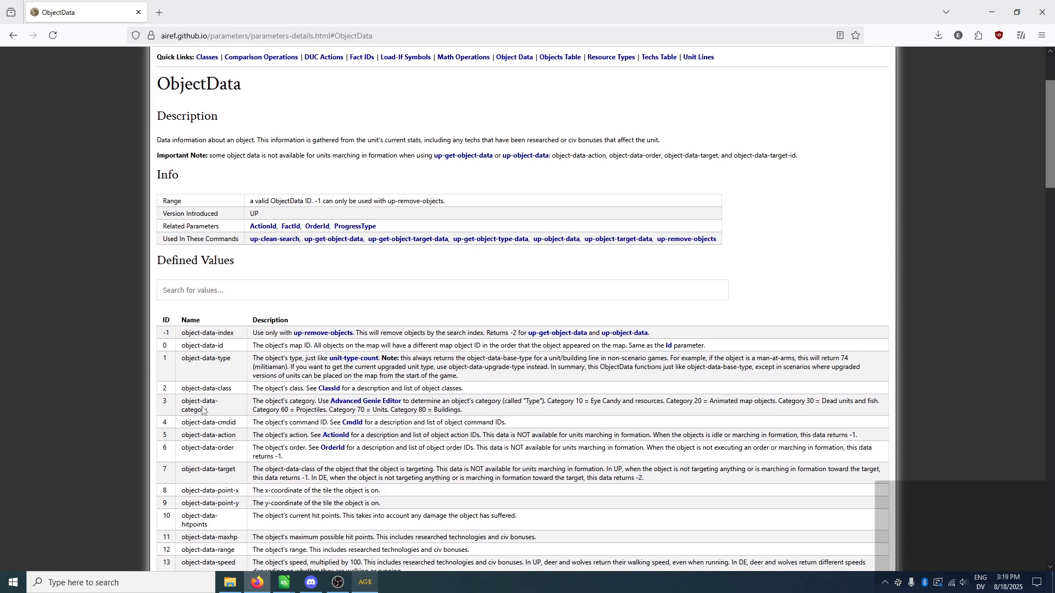
Step: Return to Advanced Genie Editor and review the available unit types for the Cavalry Archer without changing its type
{"action": "left_click", "coordinate": [359, 588]}
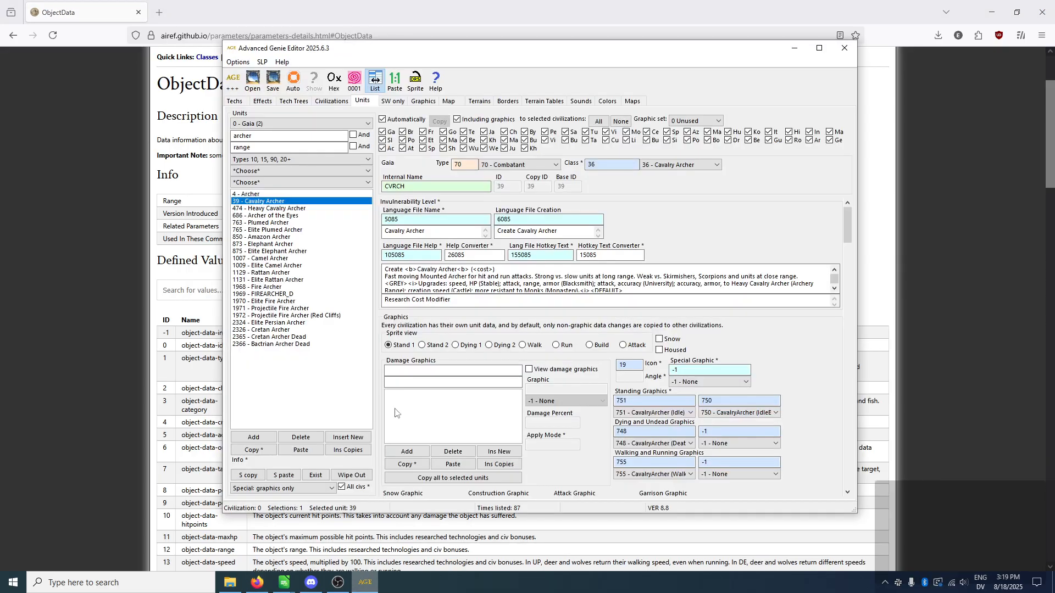
{"action": "left_click", "coordinate": [509, 169]}
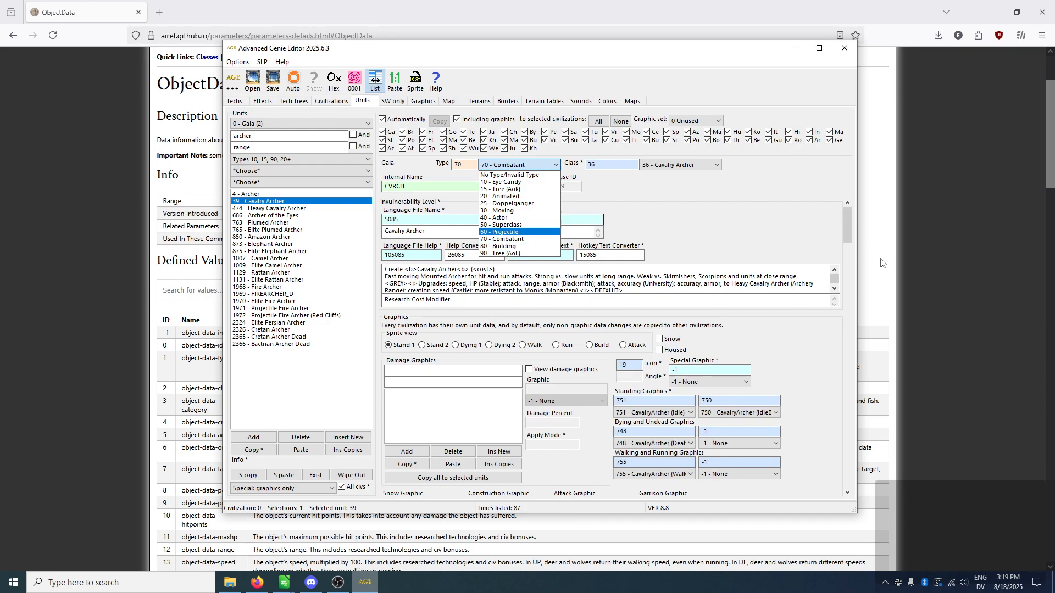
{"action": "left_click", "coordinate": [756, 232]}
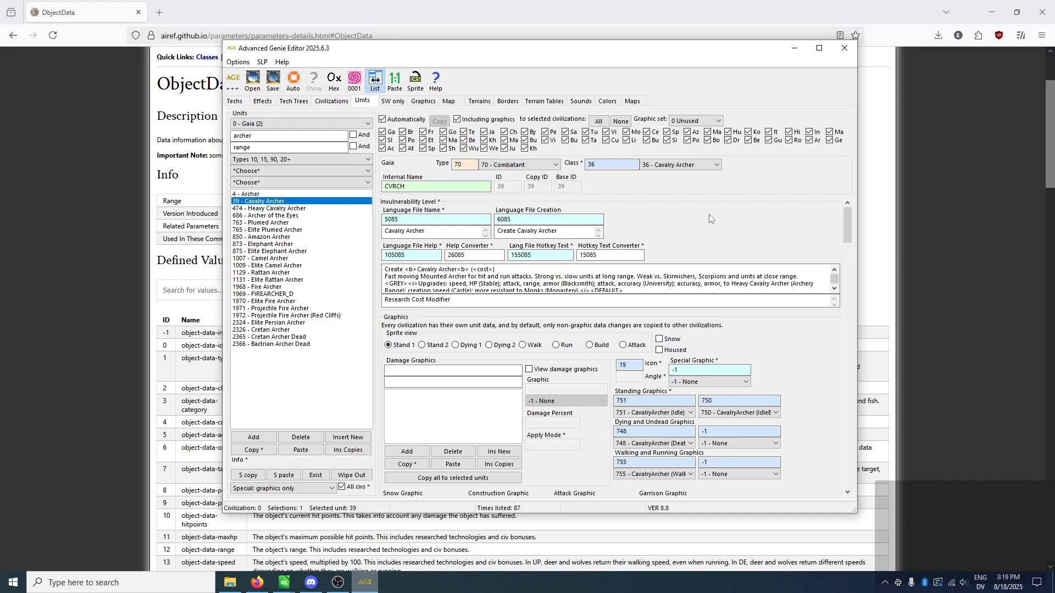
Step: Try the Types 70+ and Type 80 filters on the unit list, and restore the Types 10, 15, 90, 20+ filter
{"action": "left_click", "coordinate": [339, 161]}
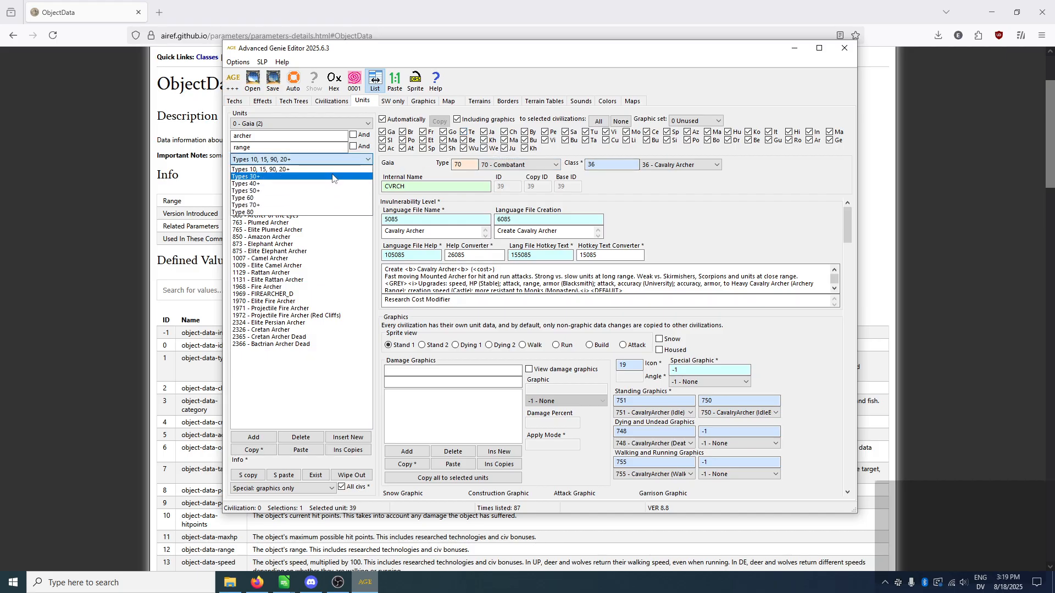
{"action": "left_click", "coordinate": [315, 207]}
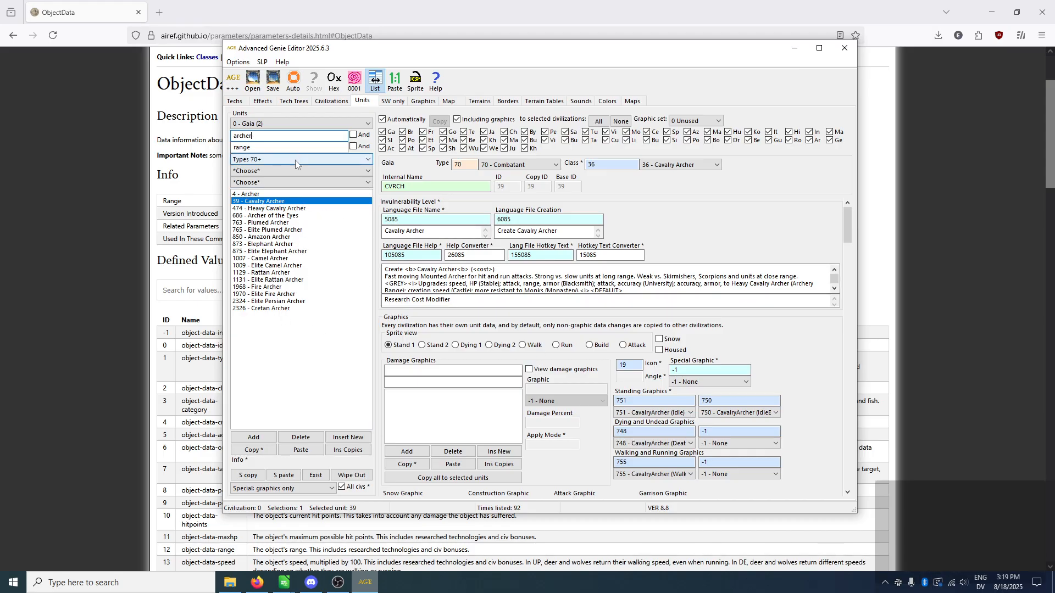
{"action": "left_click", "coordinate": [257, 161]}
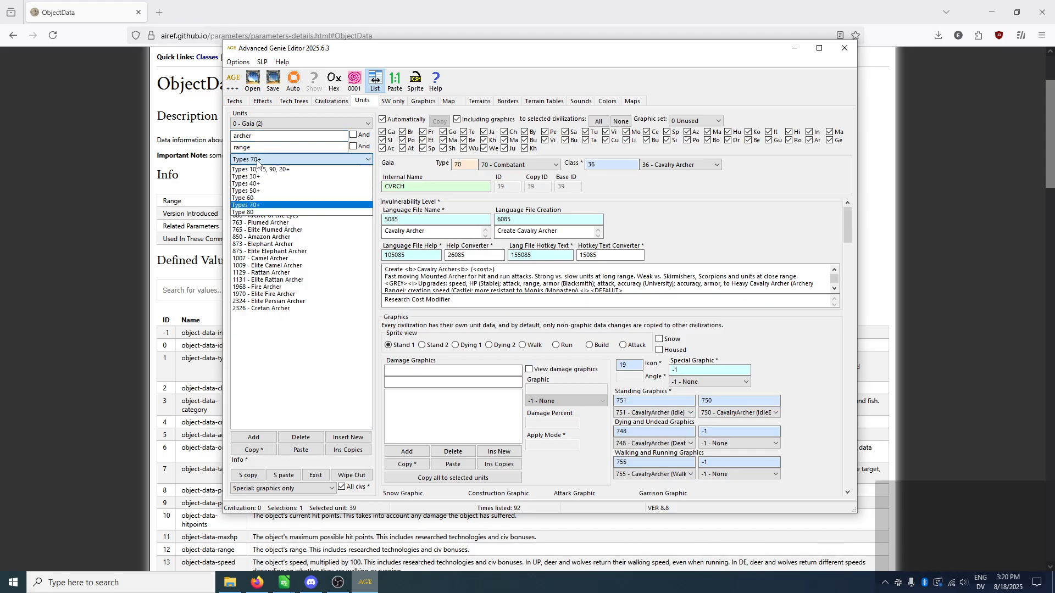
{"action": "left_click", "coordinate": [306, 212]}
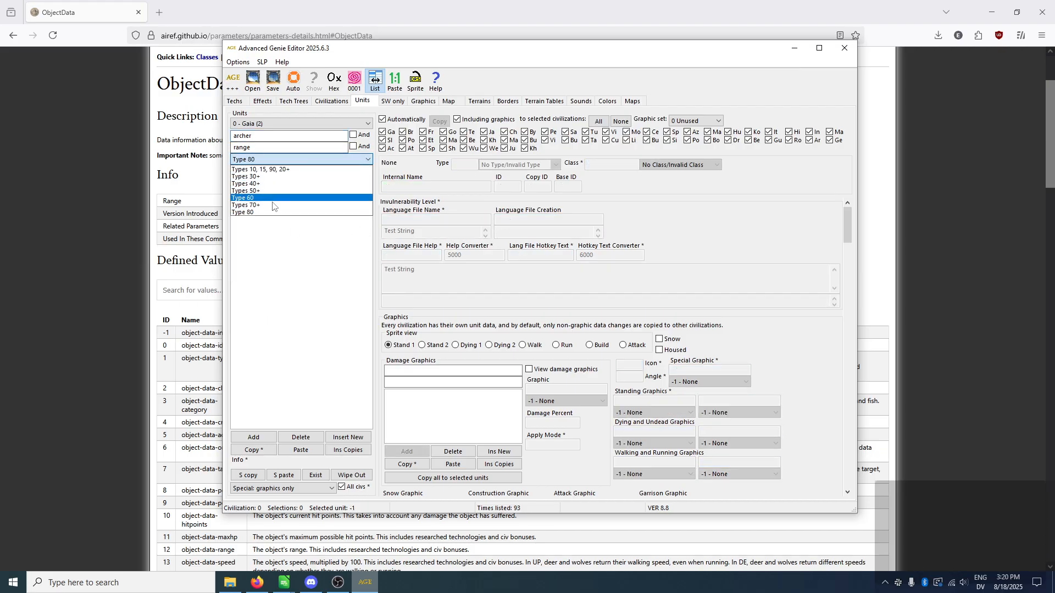
{"action": "left_click", "coordinate": [273, 205]}
{"action": "left_click", "coordinate": [274, 160]}
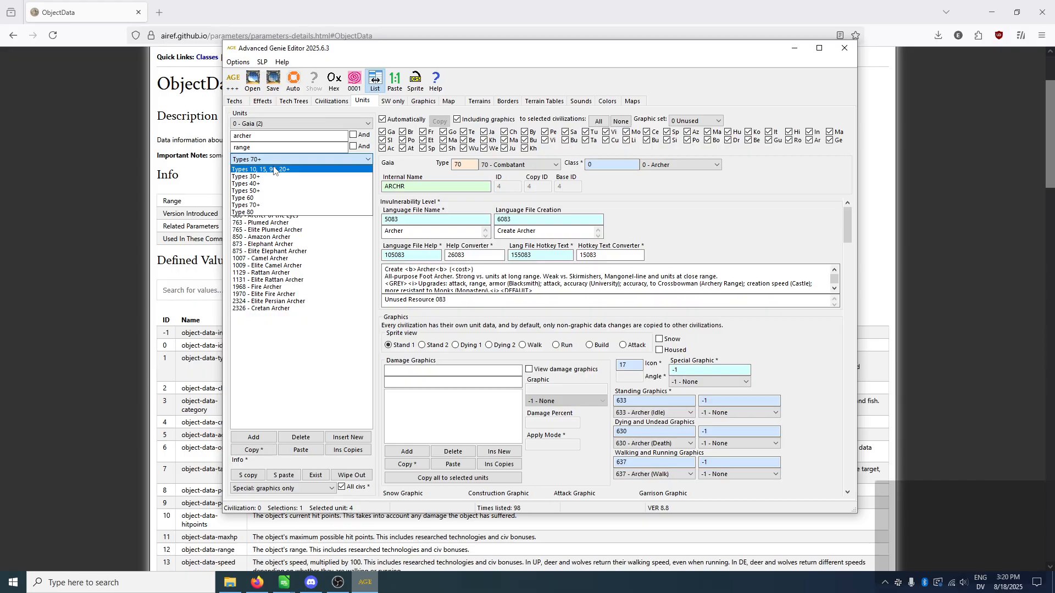
{"action": "left_click", "coordinate": [274, 169]}
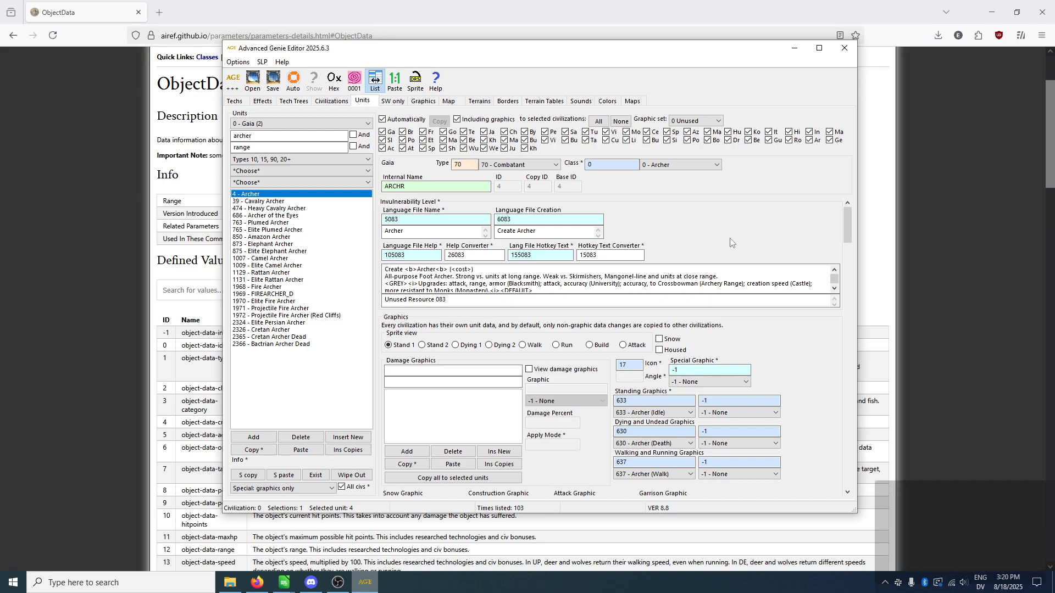
Step: Examine the Archer's statistics and go through its attack entries for classes 21, 3, 17 and 13
{"action": "scroll", "coordinate": [761, 273], "scroll_direction": "down", "scroll_amount": 3}
{"action": "left_click_drag", "start_coordinate": [847, 225], "coordinate": [850, 243]}
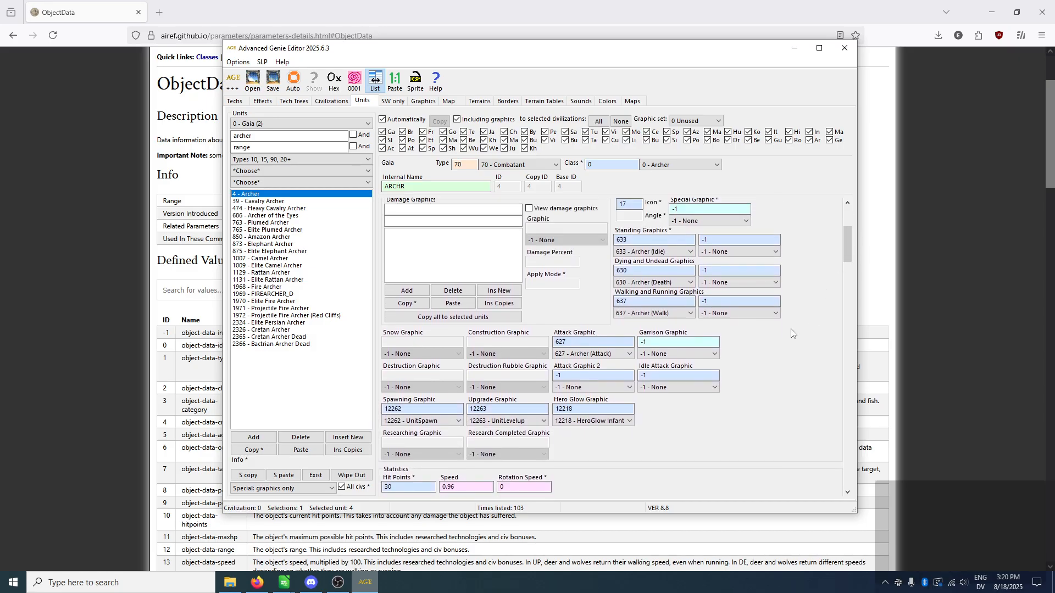
{"action": "scroll", "coordinate": [779, 376], "scroll_direction": "down", "scroll_amount": 6}
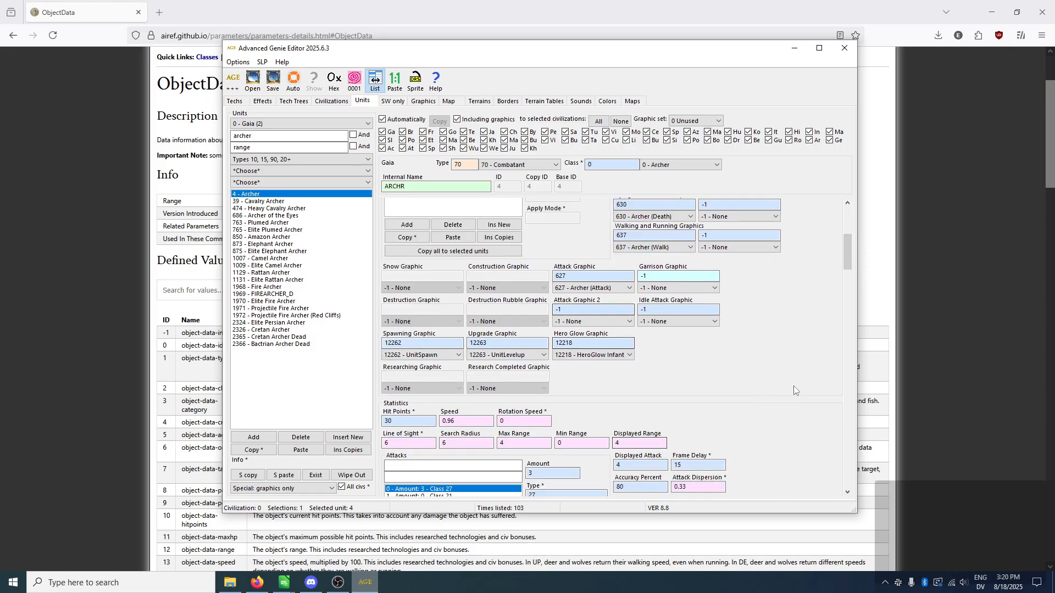
{"action": "scroll", "coordinate": [780, 391], "scroll_direction": "down", "scroll_amount": 3}
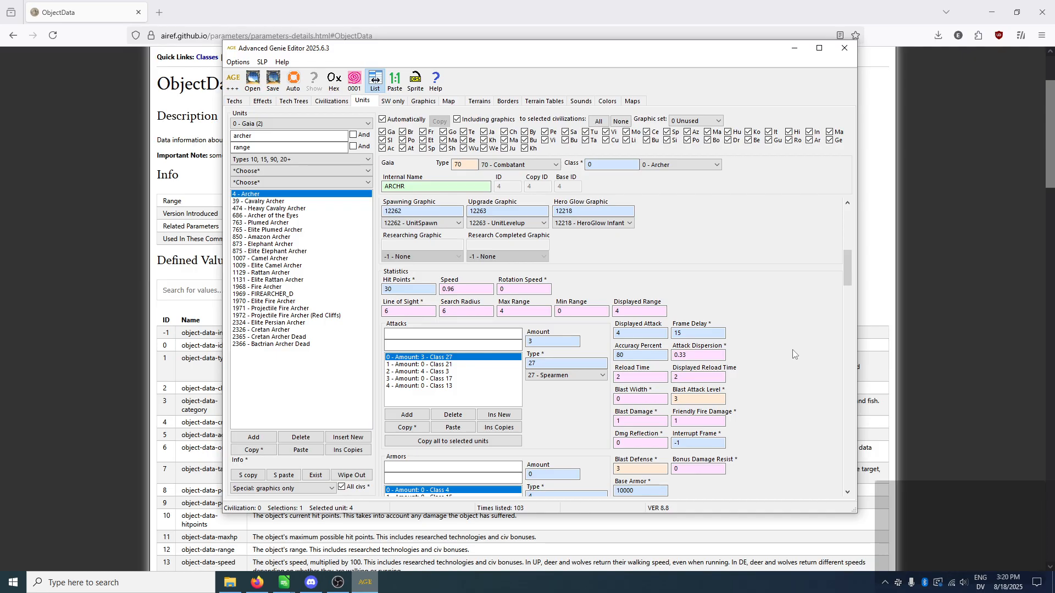
{"action": "scroll", "coordinate": [792, 353], "scroll_direction": "down", "scroll_amount": 3}
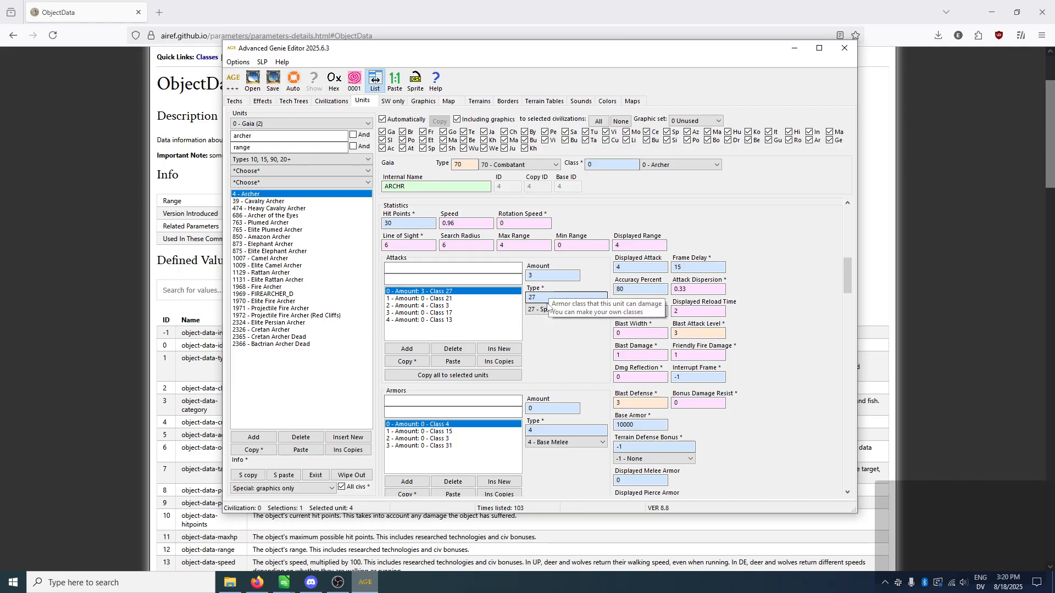
{"action": "left_click", "coordinate": [443, 299]}
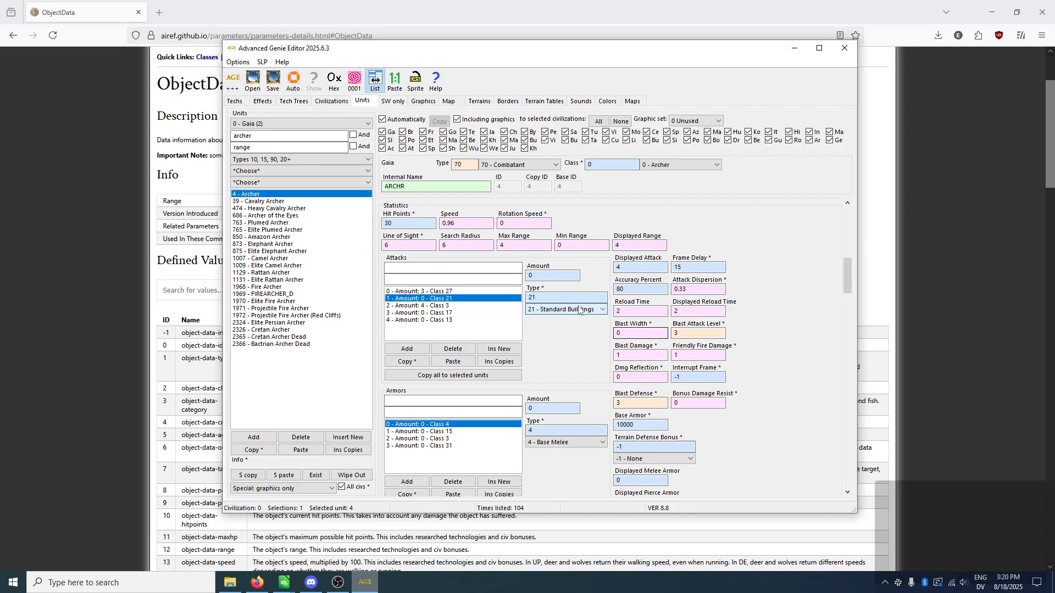
{"action": "left_click", "coordinate": [440, 307]}
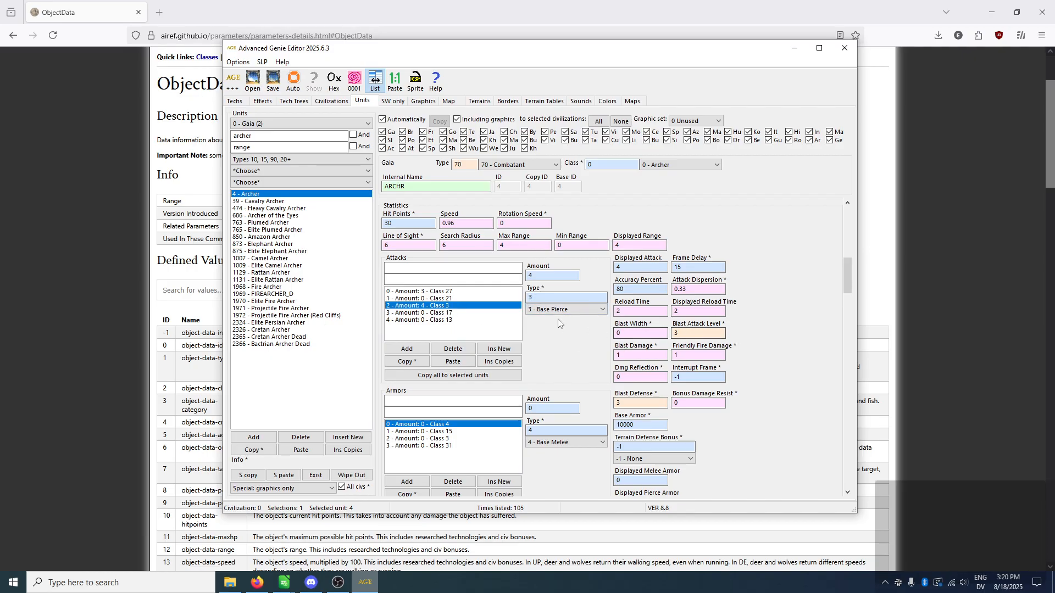
{"action": "left_click", "coordinate": [451, 312]}
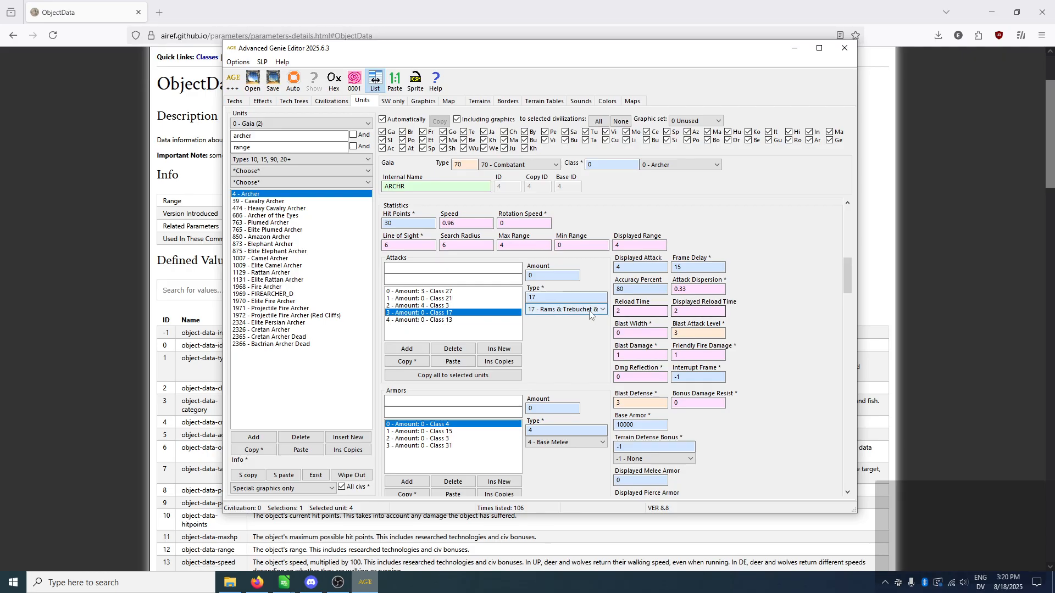
{"action": "left_click", "coordinate": [451, 321]}
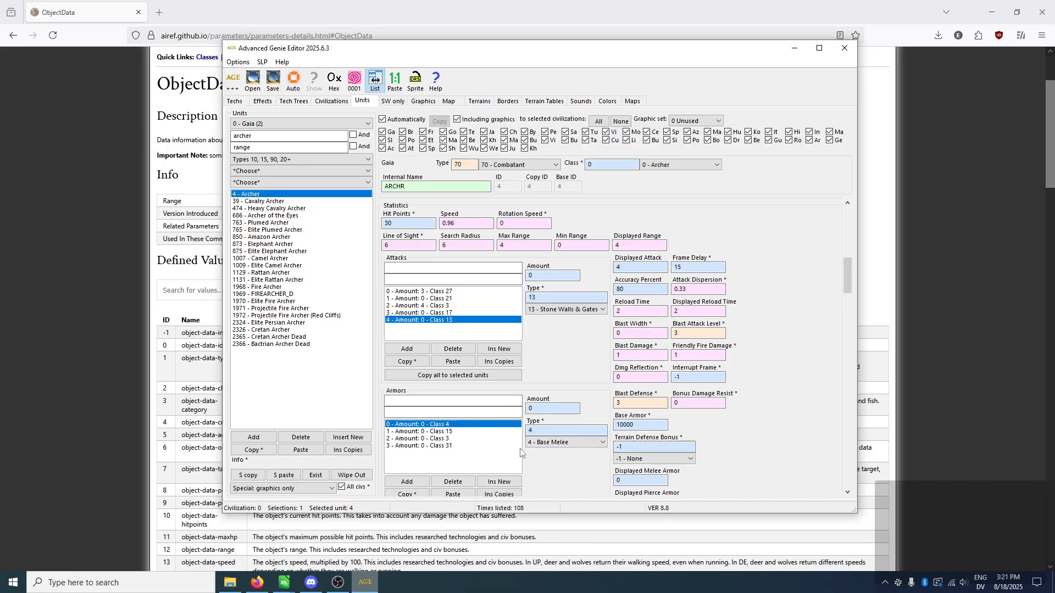
Step: Go through the Archer's armor entries for classes 15, 3, 31 and 4 to check their types and amounts
{"action": "left_click", "coordinate": [445, 432]}
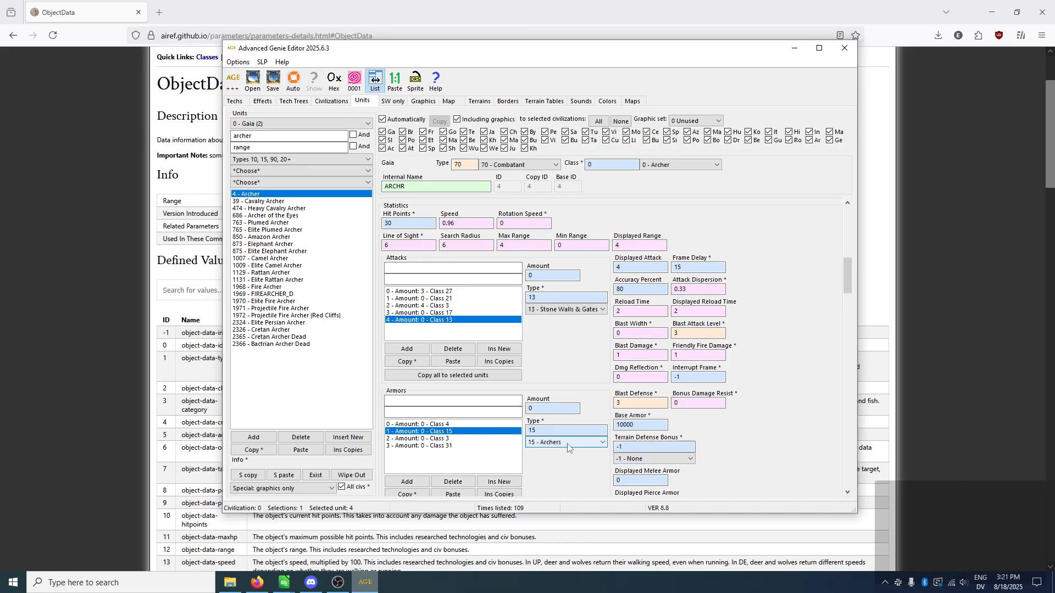
{"action": "left_click", "coordinate": [446, 438]}
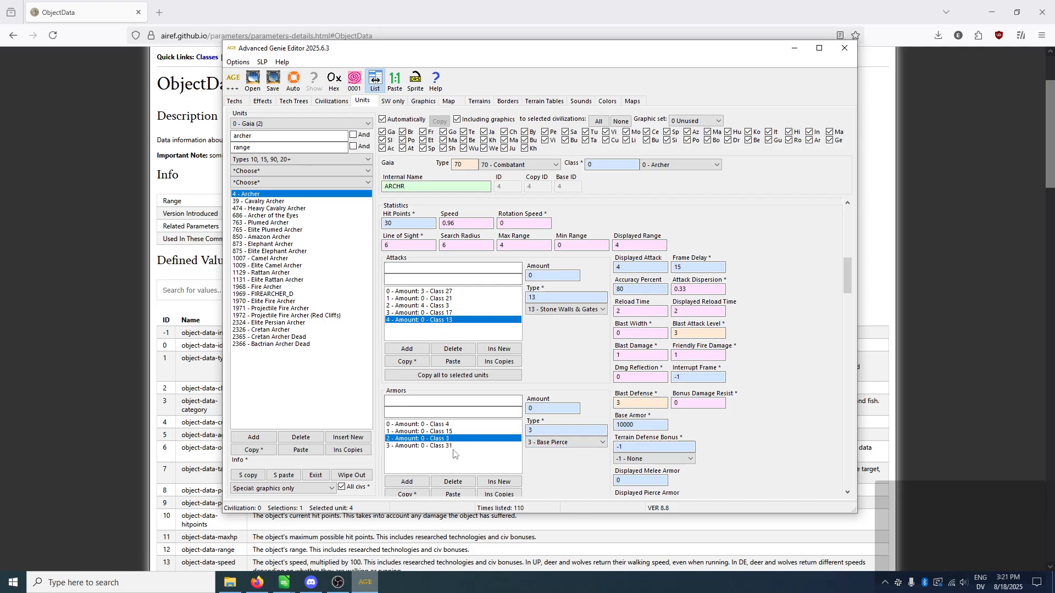
{"action": "left_click", "coordinate": [443, 446]}
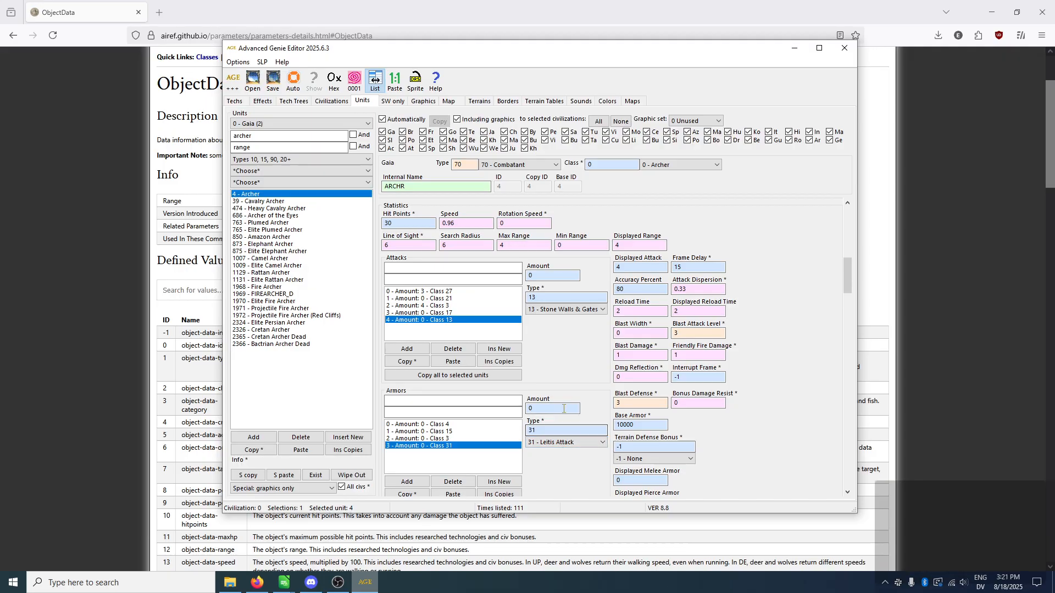
{"action": "left_click", "coordinate": [437, 424]}
Step: Clear the "range" exclusion and filter the unit list by "spear"
{"action": "double_click", "coordinate": [253, 137]}
{"action": "left_click_drag", "start_coordinate": [260, 147], "coordinate": [217, 150]}
{"action": "key", "text": "BackSpace"}
{"action": "double_click", "coordinate": [268, 138]}
{"action": "type", "text": "spear"}
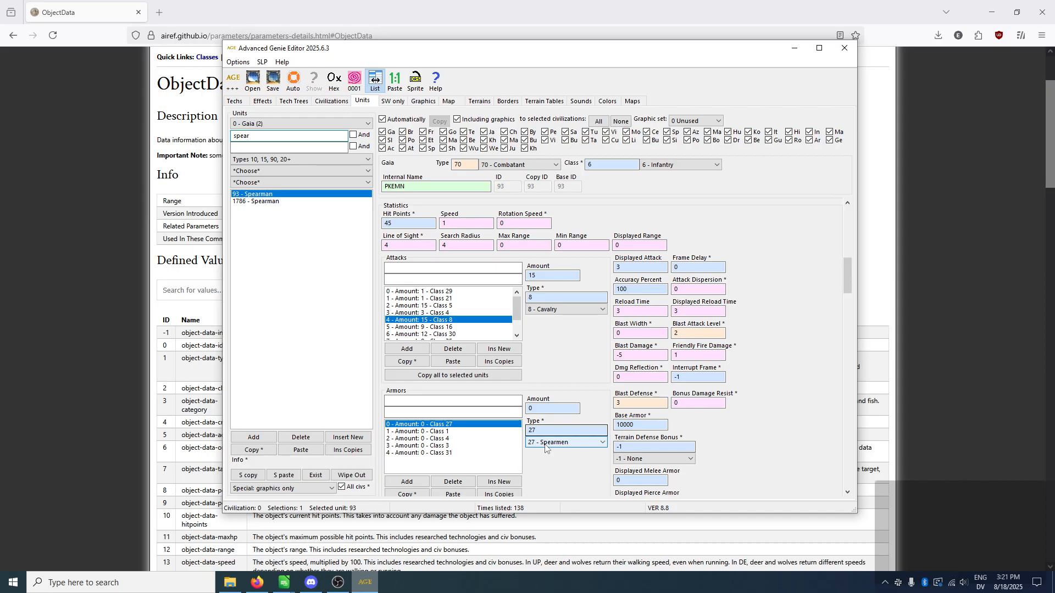
Step: Go through the Spearman's armor entries for classes 1, 4 and 3
{"action": "left_click", "coordinate": [445, 433]}
{"action": "left_click", "coordinate": [447, 439]}
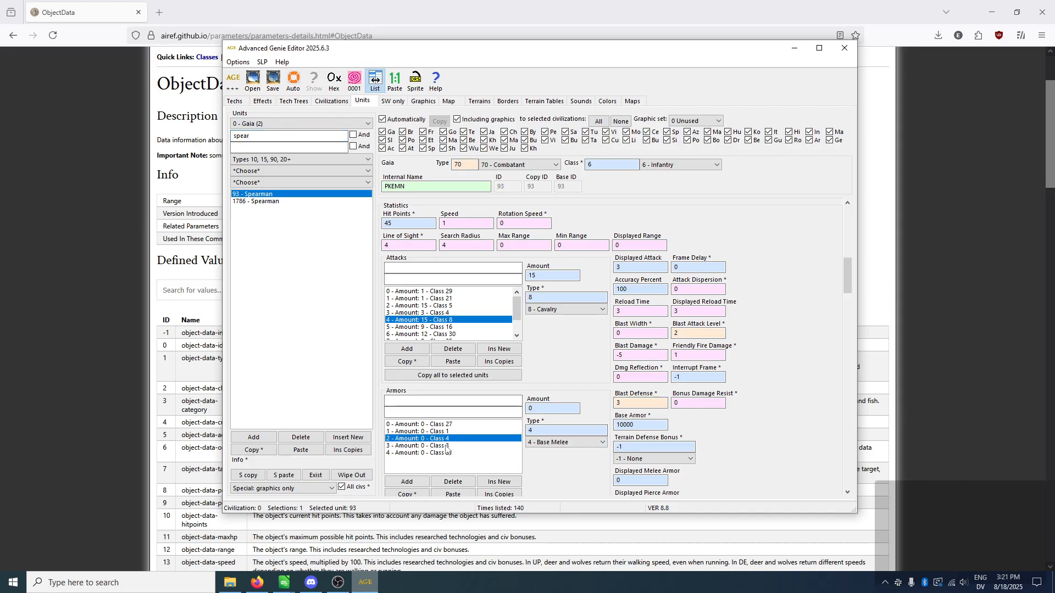
{"action": "left_click", "coordinate": [453, 446]}
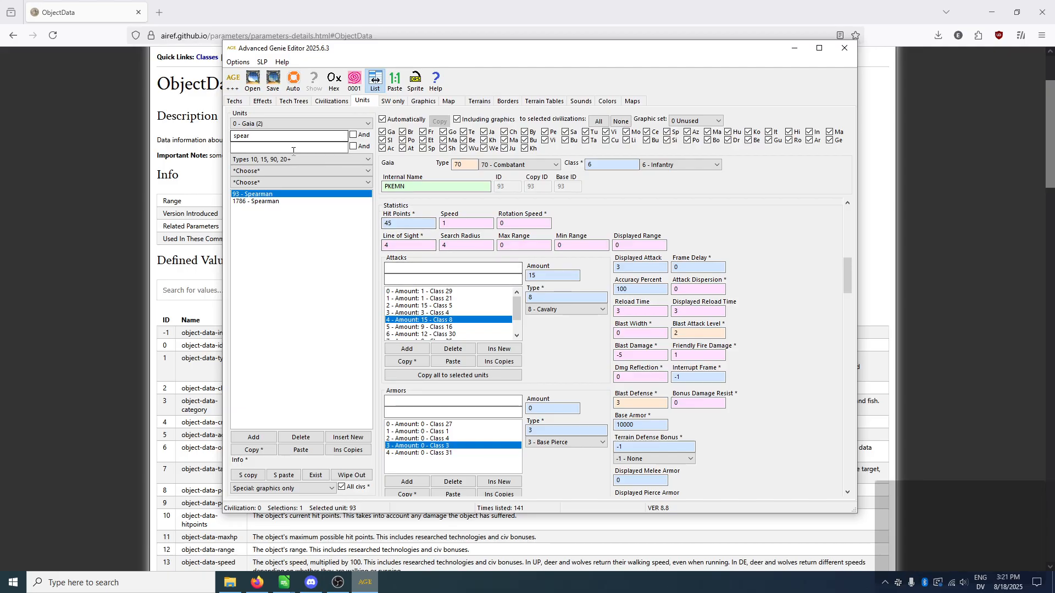
Step: Filter the unit list by "arch", select the Archer with ID 4, and view its class 27 attack entry
{"action": "double_click", "coordinate": [280, 136]}
{"action": "type", "text": "arch"}
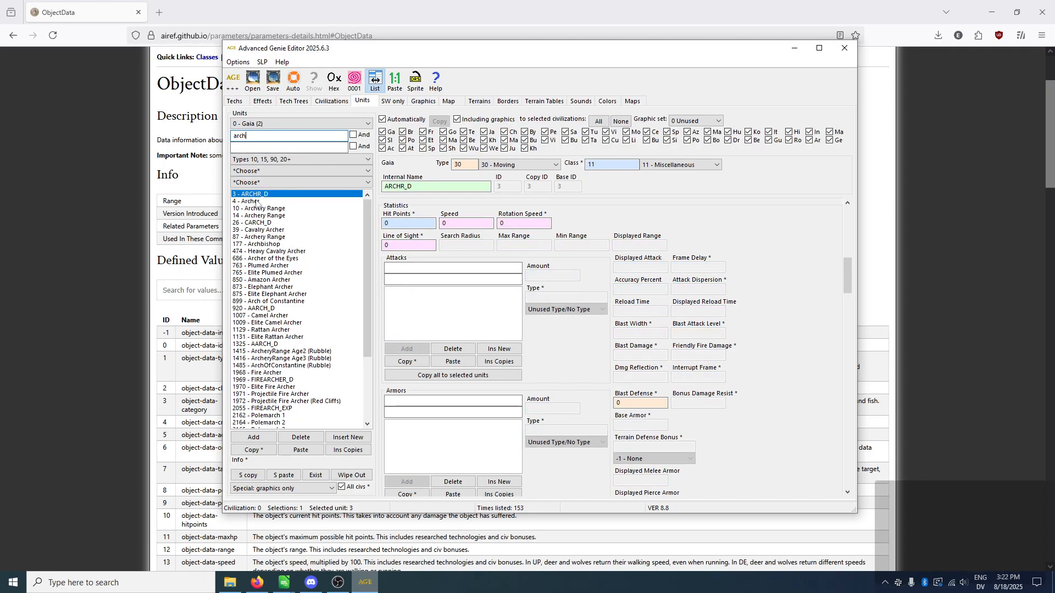
{"action": "left_click", "coordinate": [256, 201]}
{"action": "left_click", "coordinate": [436, 292]}
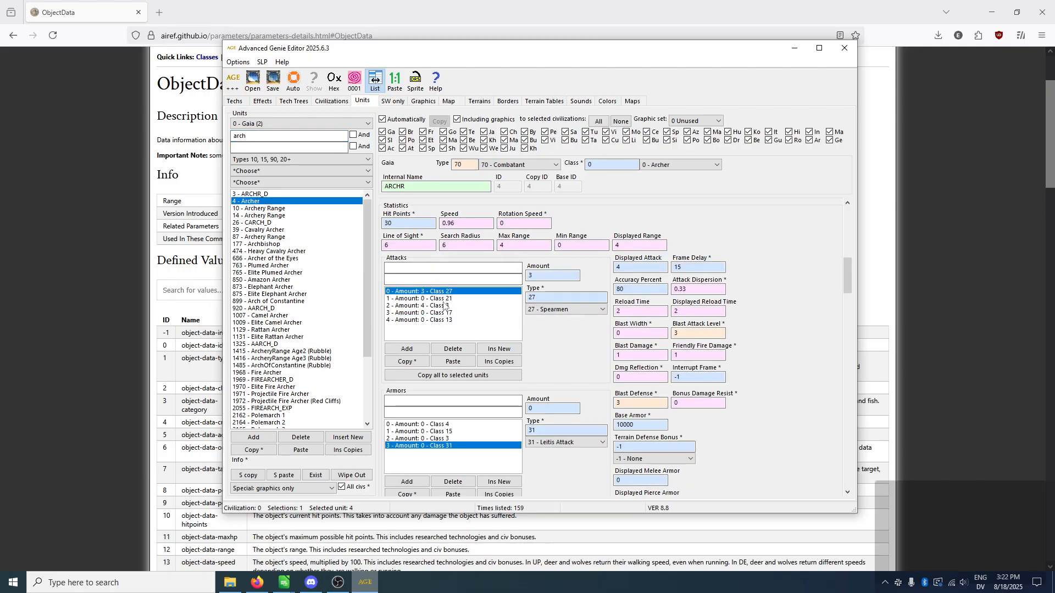
Step: View the Archer's class 3 attack entry and clear the "arch" filter from the unit list
{"action": "left_click", "coordinate": [441, 306]}
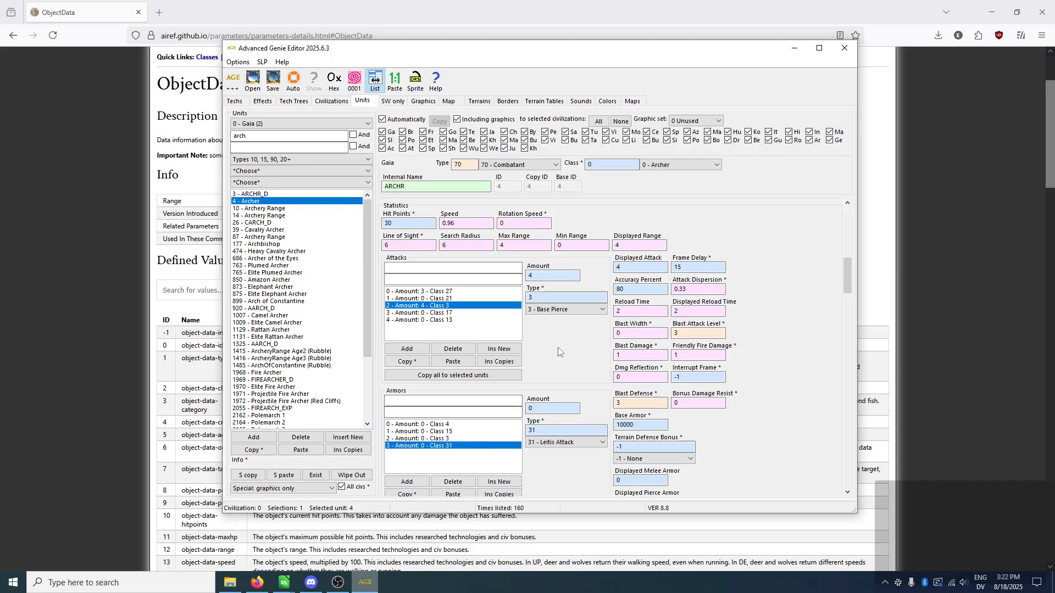
{"action": "left_click_drag", "start_coordinate": [280, 135], "coordinate": [185, 136]}
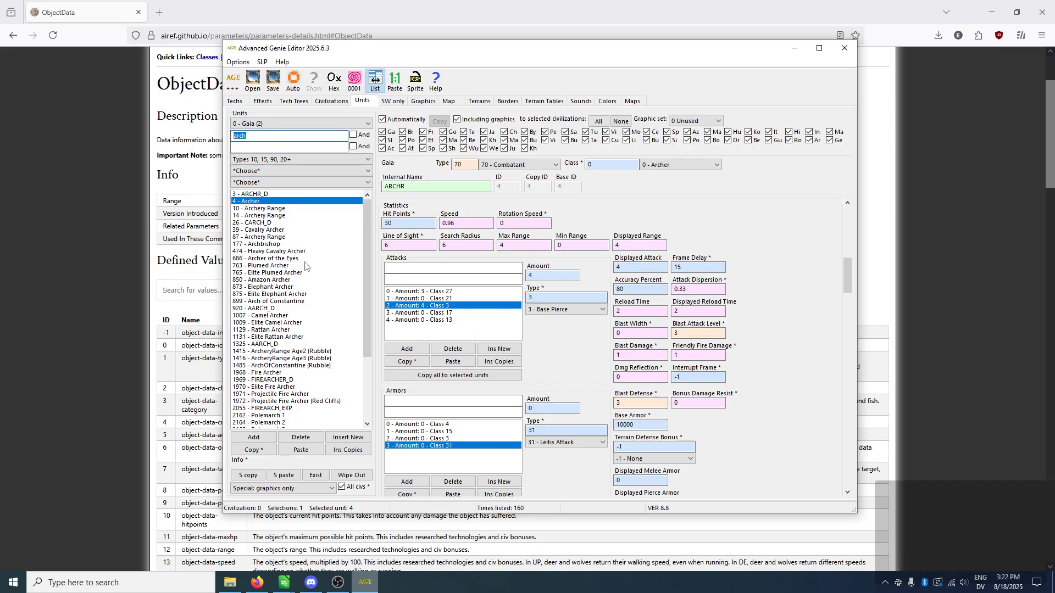
{"action": "key", "text": "BackSpace"}
Step: Browse the unfiltered unit list upward from its last ID to examine unit names and IDs, and return to its end
{"action": "left_click_drag", "start_coordinate": [368, 203], "coordinate": [368, 431]}
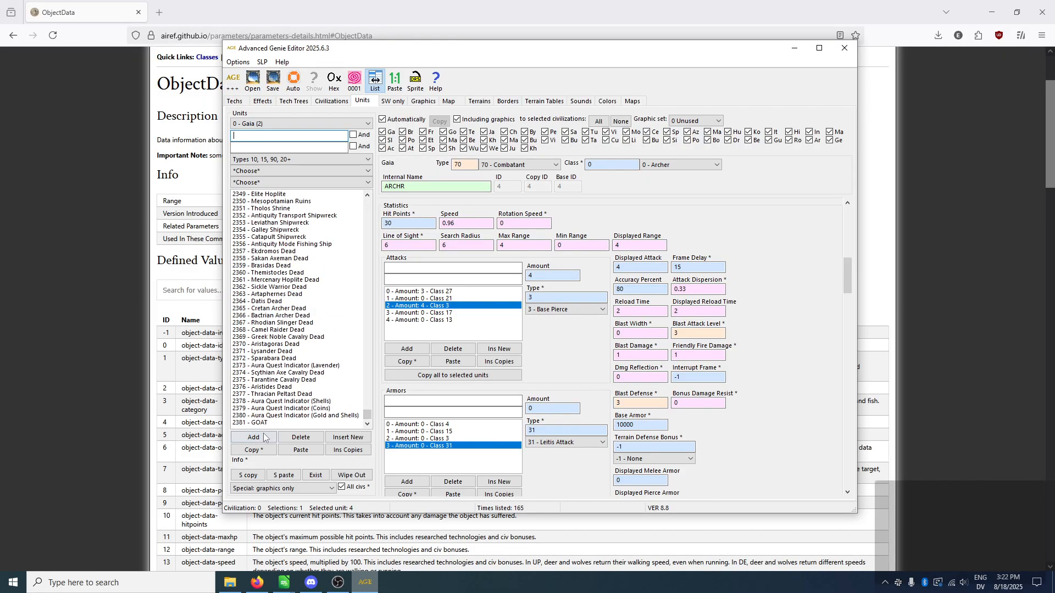
{"action": "scroll", "coordinate": [267, 390], "scroll_direction": "up", "scroll_amount": 13}
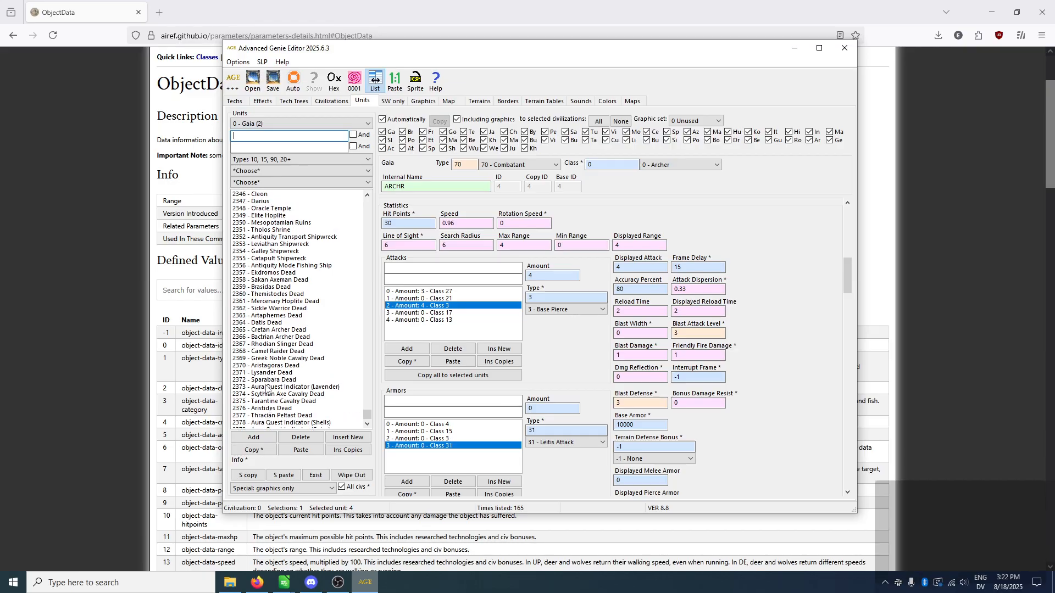
{"action": "scroll", "coordinate": [267, 390], "scroll_direction": "up", "scroll_amount": 20}
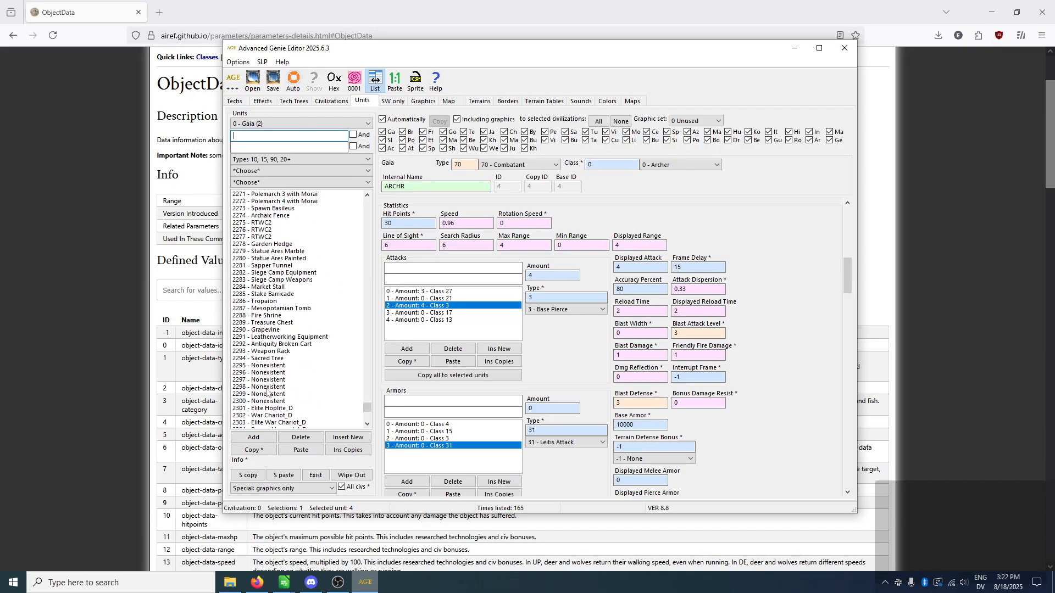
{"action": "scroll", "coordinate": [266, 391], "scroll_direction": "up", "scroll_amount": 12}
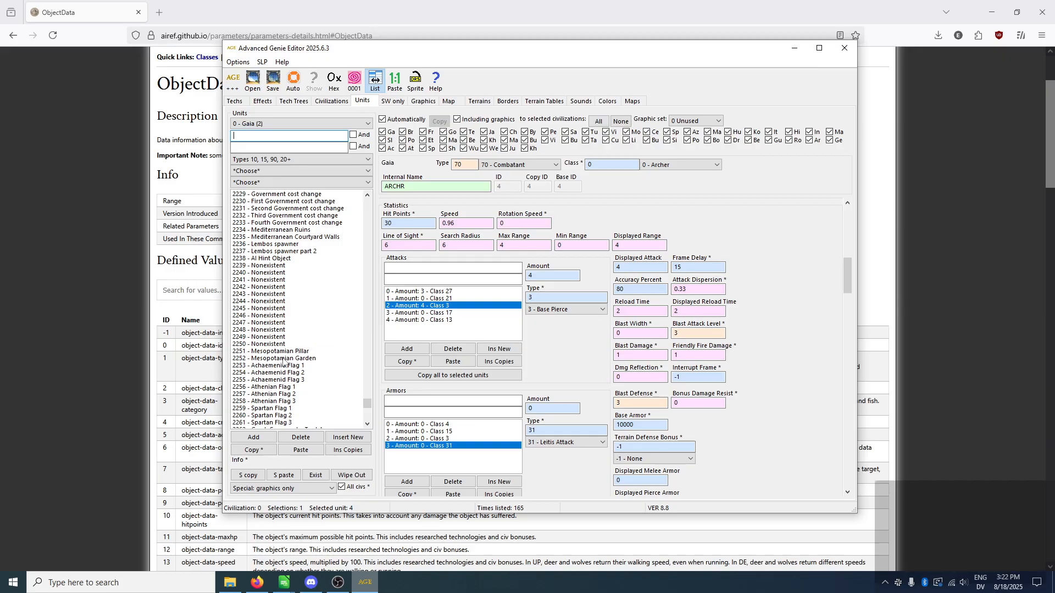
{"action": "scroll", "coordinate": [284, 362], "scroll_direction": "up", "scroll_amount": 20}
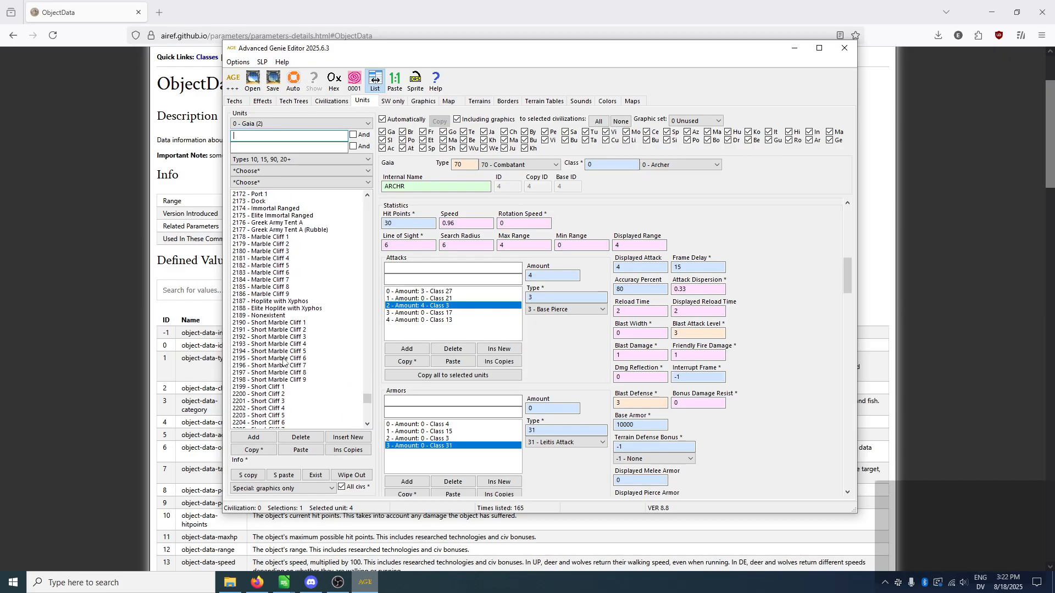
{"action": "scroll", "coordinate": [283, 362], "scroll_direction": "up", "scroll_amount": 20}
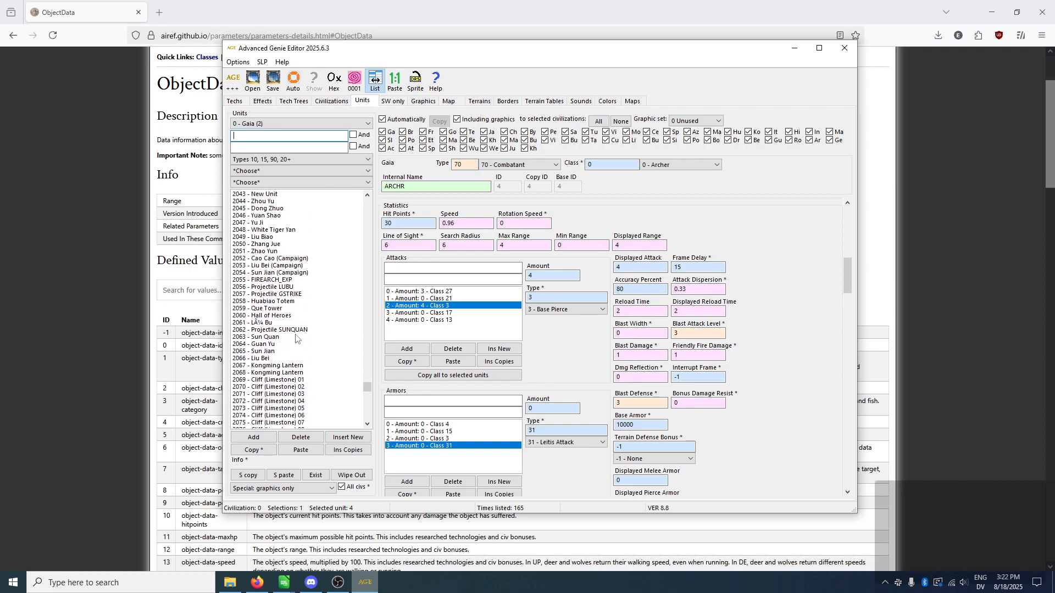
{"action": "scroll", "coordinate": [295, 338], "scroll_direction": "down", "scroll_amount": 5}
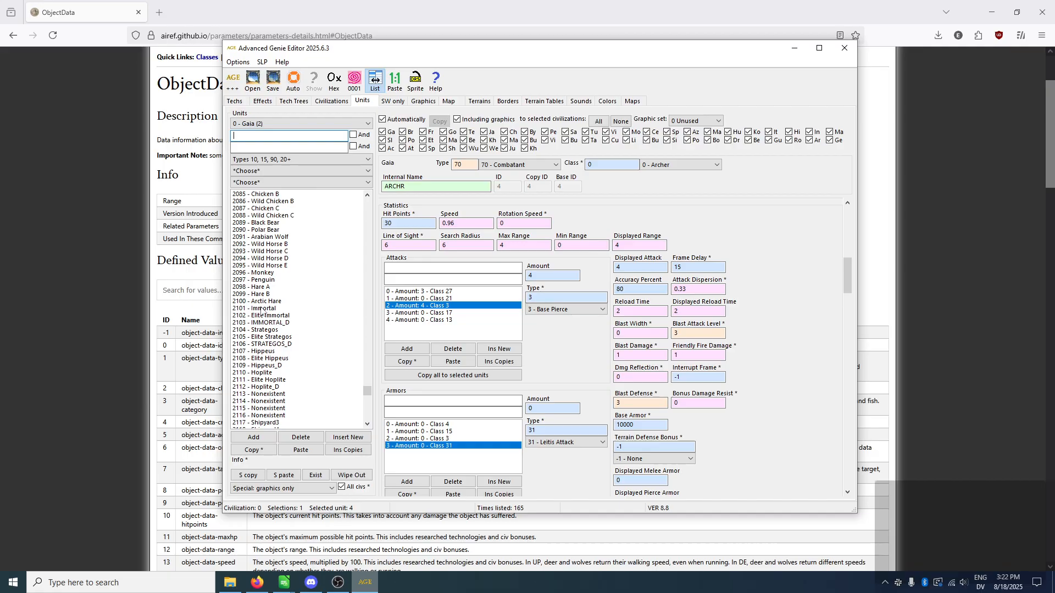
{"action": "scroll", "coordinate": [261, 313], "scroll_direction": "up", "scroll_amount": 19}
{"action": "scroll", "coordinate": [288, 285], "scroll_direction": "up", "scroll_amount": 20}
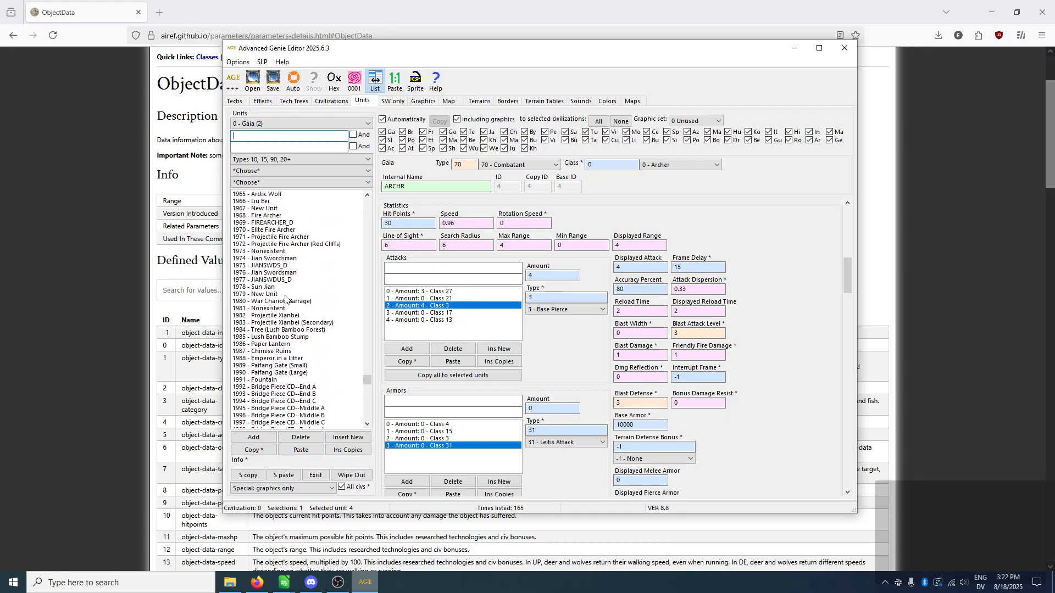
{"action": "scroll", "coordinate": [283, 304], "scroll_direction": "up", "scroll_amount": 12}
{"action": "scroll", "coordinate": [280, 309], "scroll_direction": "up", "scroll_amount": 20}
{"action": "scroll", "coordinate": [280, 309], "scroll_direction": "up", "scroll_amount": 20}
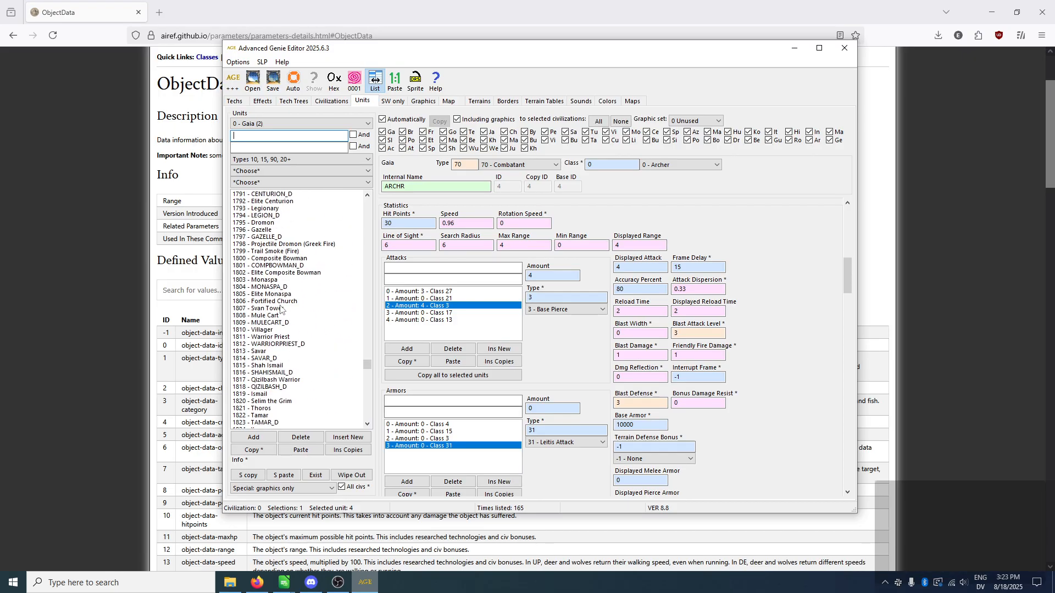
{"action": "scroll", "coordinate": [280, 309], "scroll_direction": "down", "scroll_amount": 1}
{"action": "left_click_drag", "start_coordinate": [367, 364], "coordinate": [370, 428]}
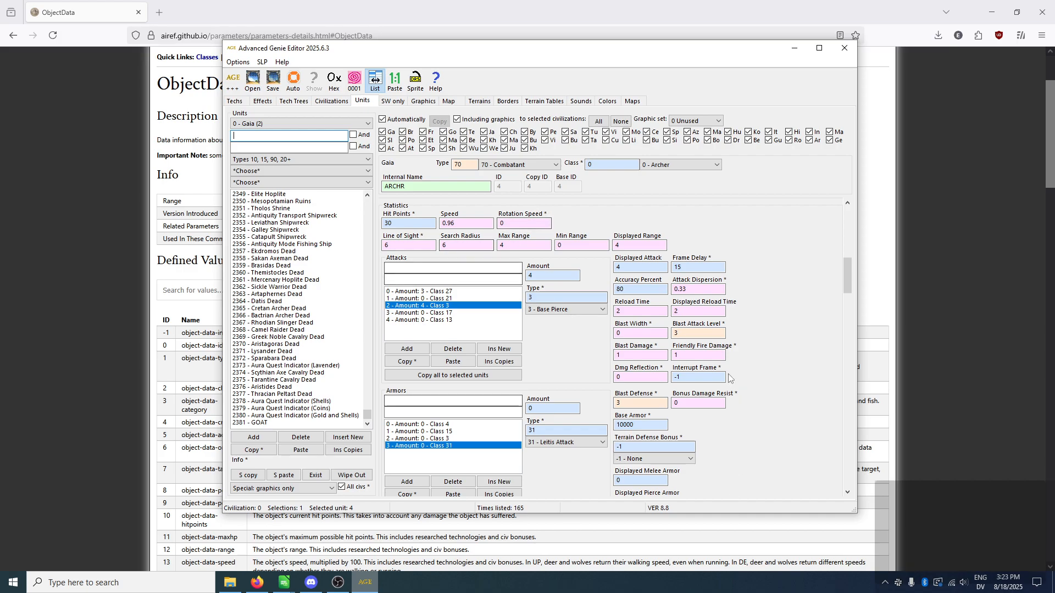
Step: Bring the start of the unit list into view and check the Archer's Displayed Attack and Frame Delay fields
{"action": "left_click", "coordinate": [637, 268]}
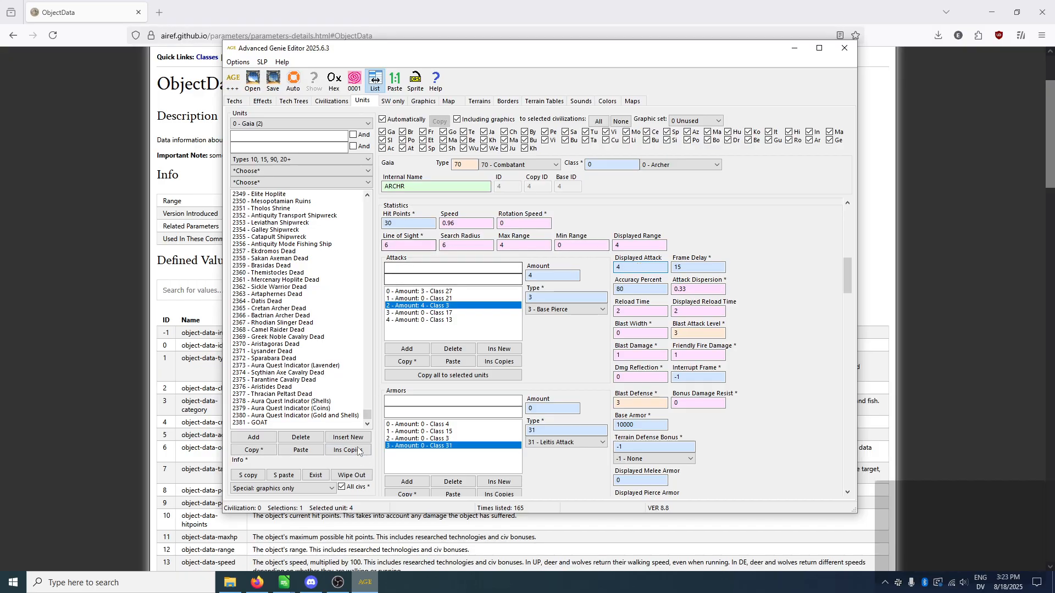
{"action": "left_click_drag", "start_coordinate": [367, 413], "coordinate": [363, 204]}
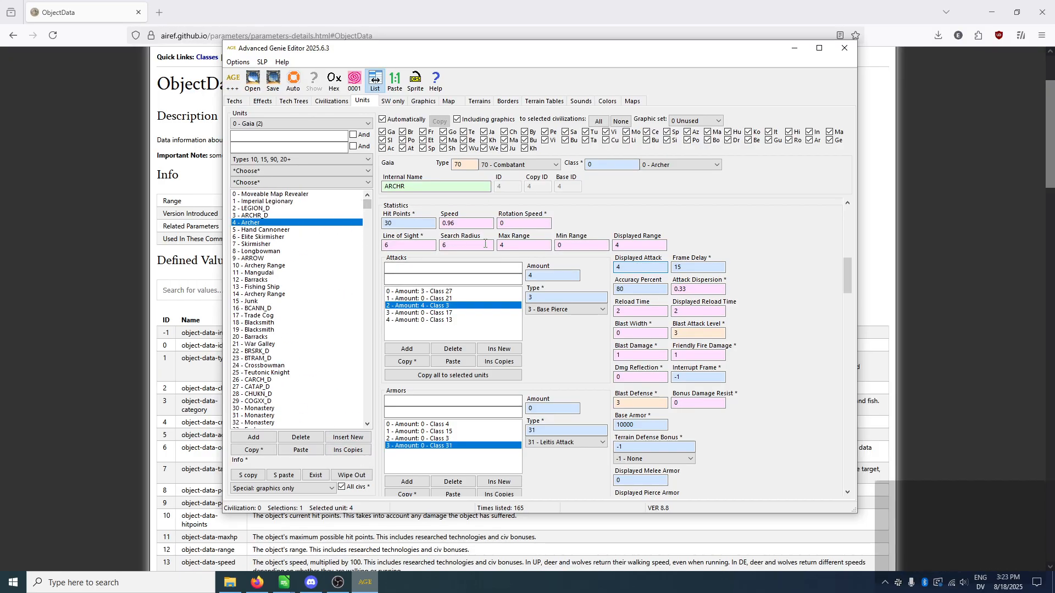
{"action": "left_click", "coordinate": [625, 268]}
{"action": "left_click", "coordinate": [688, 264]}
Step: Find the Archer's Dead Unit setting and open unit 3, ARCHR_D, to inspect its statistics
{"action": "scroll", "coordinate": [806, 351], "scroll_direction": "down", "scroll_amount": 5}
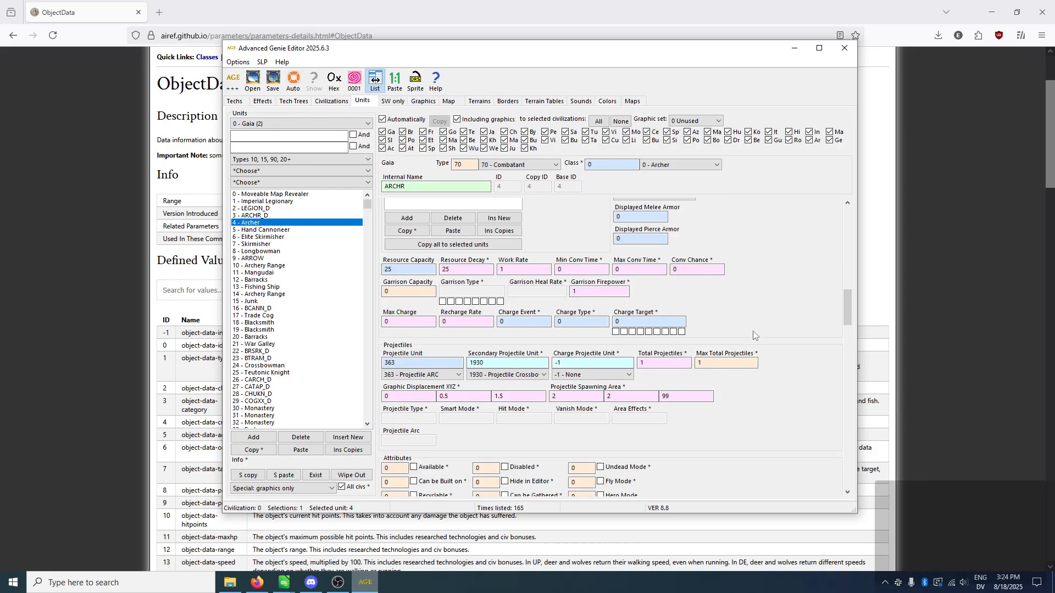
{"action": "scroll", "coordinate": [771, 308], "scroll_direction": "down", "scroll_amount": 5}
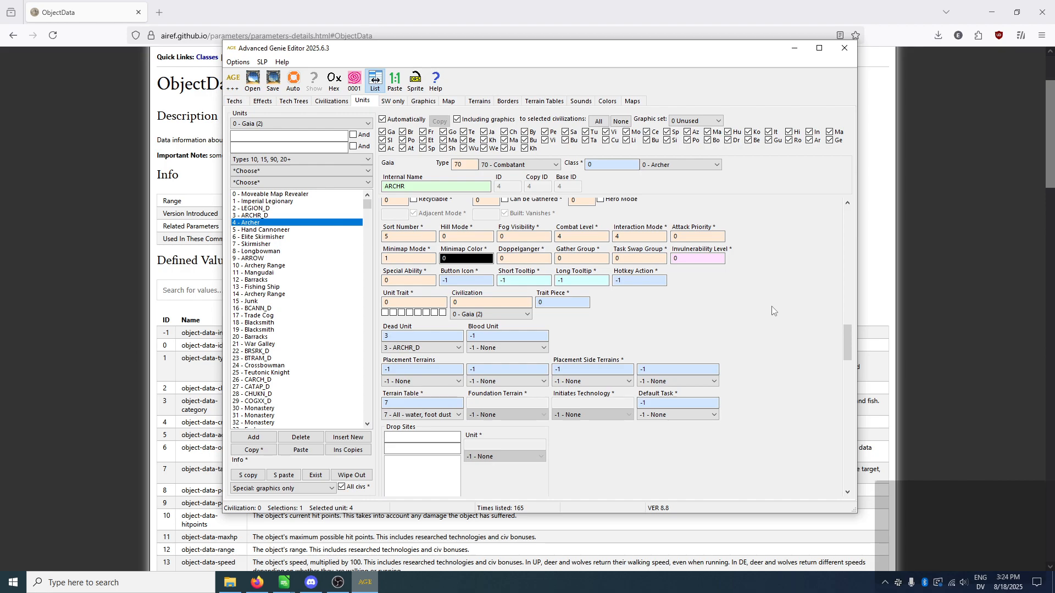
{"action": "scroll", "coordinate": [771, 305], "scroll_direction": "down", "scroll_amount": 1}
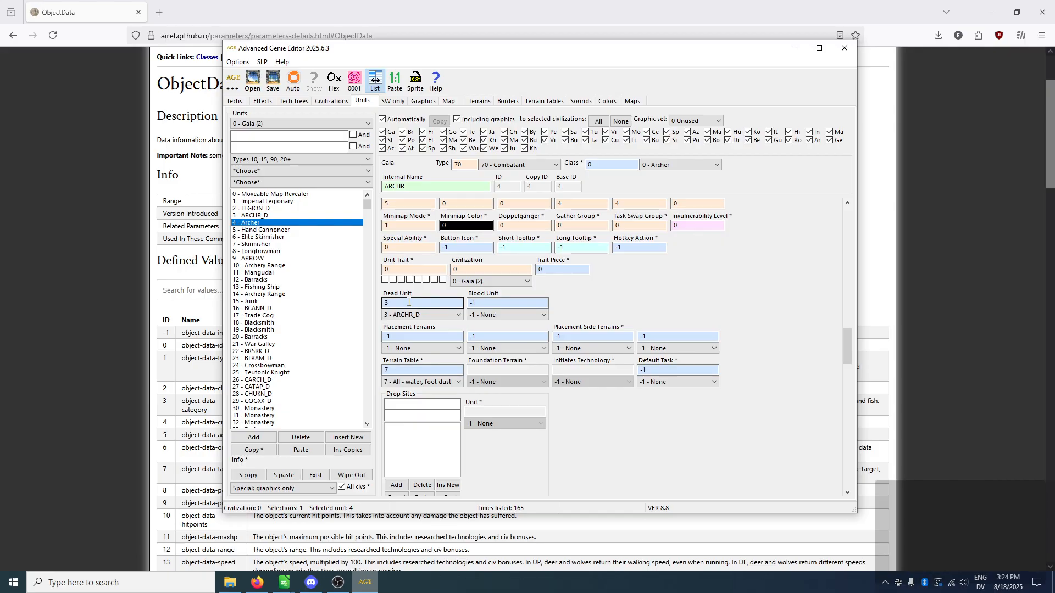
{"action": "left_click", "coordinate": [251, 216]}
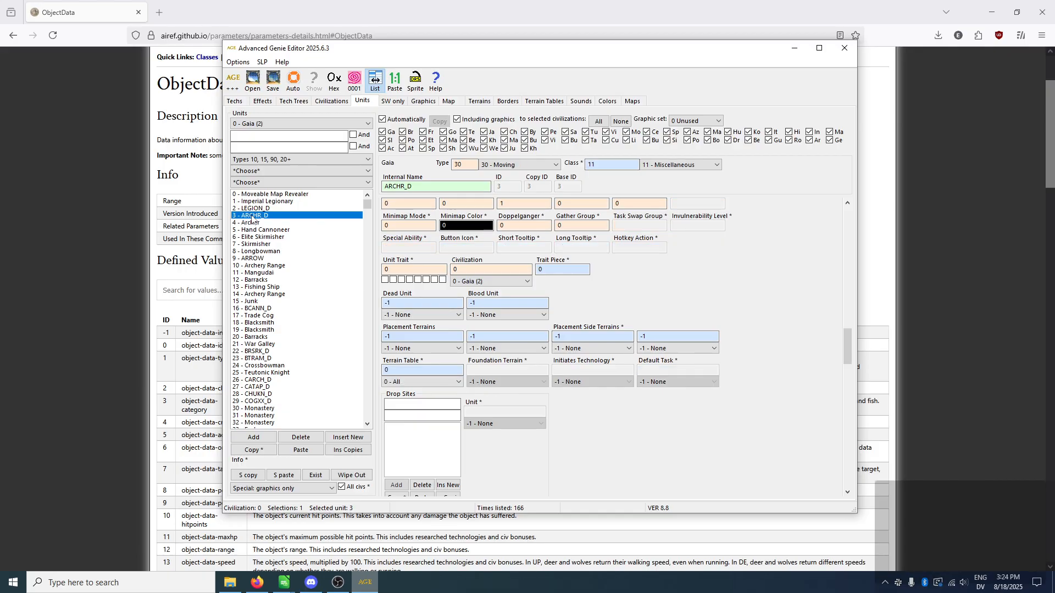
{"action": "scroll", "coordinate": [786, 400], "scroll_direction": "up", "scroll_amount": 3}
{"action": "scroll", "coordinate": [786, 400], "scroll_direction": "up", "scroll_amount": 5}
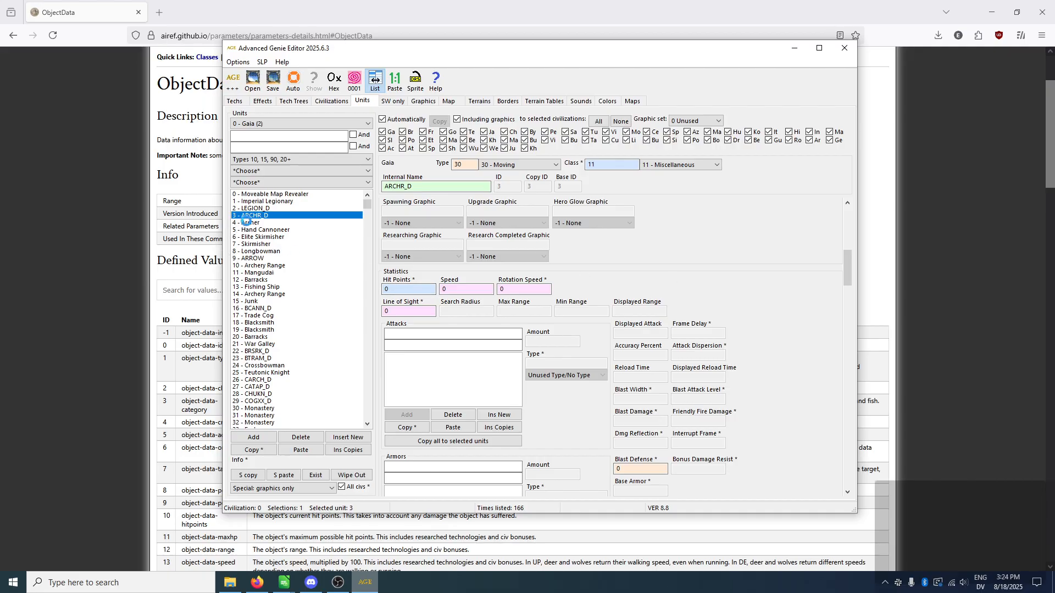
Step: Reselect the Archer and examine the description of its Interface Kind values
{"action": "left_click", "coordinate": [249, 222]}
{"action": "scroll", "coordinate": [741, 306], "scroll_direction": "down", "scroll_amount": 10}
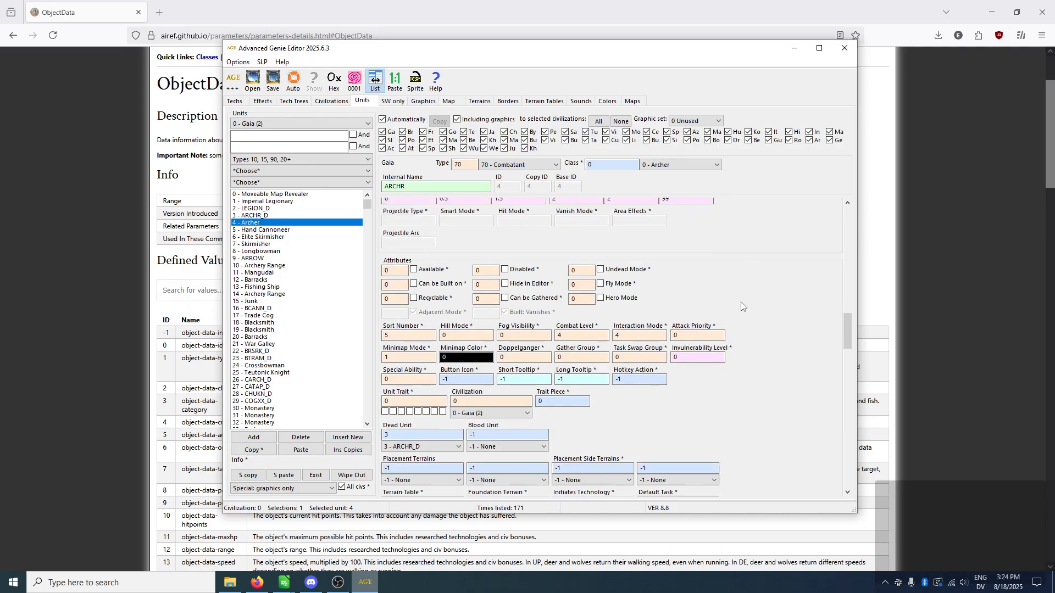
{"action": "scroll", "coordinate": [741, 306], "scroll_direction": "down", "scroll_amount": 6}
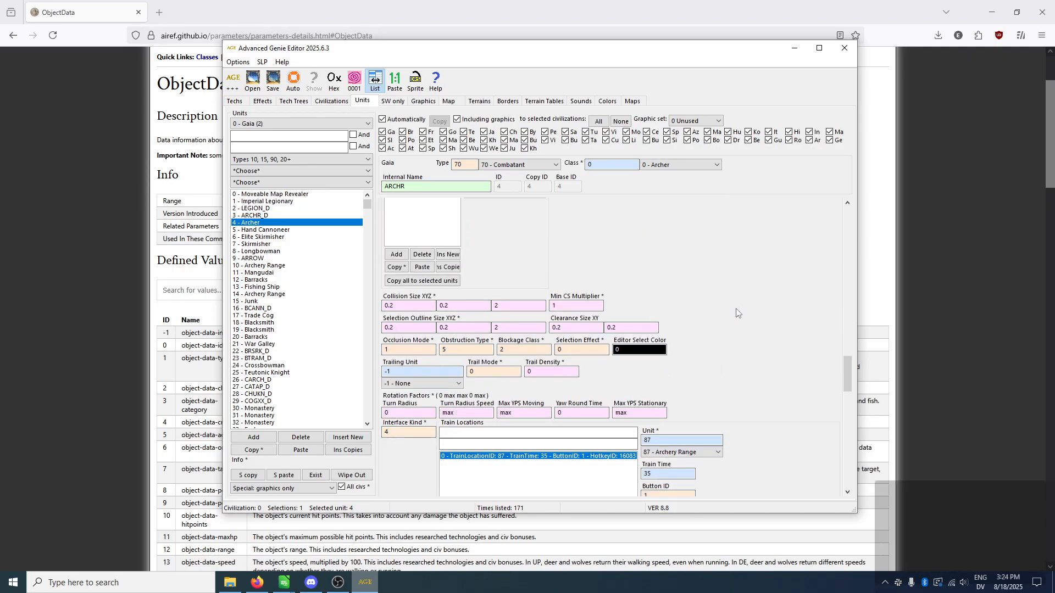
{"action": "mouse_move", "coordinate": [396, 366]}
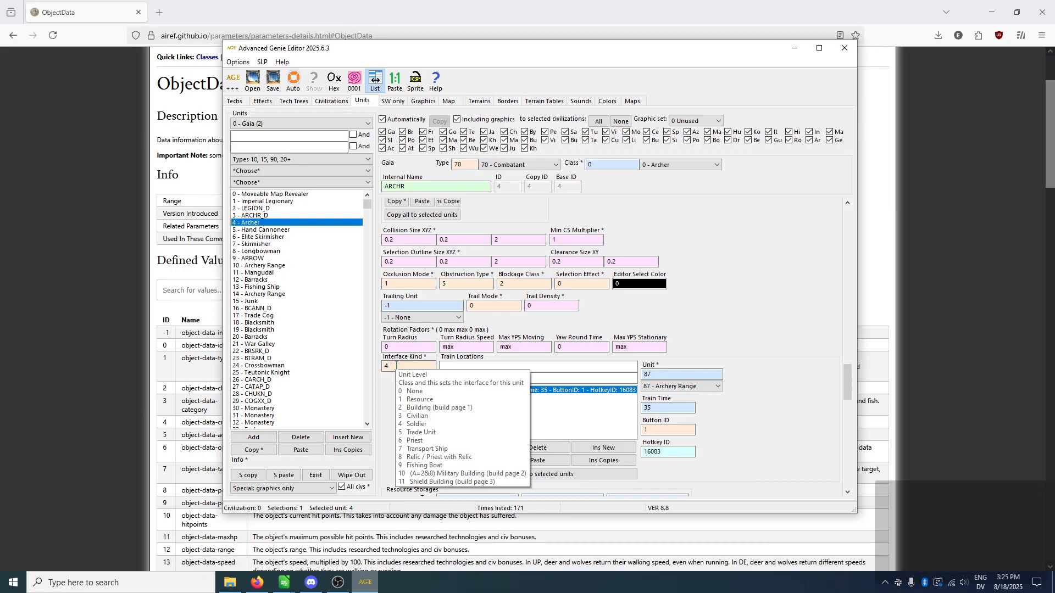
Step: Switch to Firefox, open the CmdId reference from object-data-cmdid, and return to Advanced Genie Editor to compare it with Interface Kind
{"action": "left_click", "coordinate": [193, 393]}
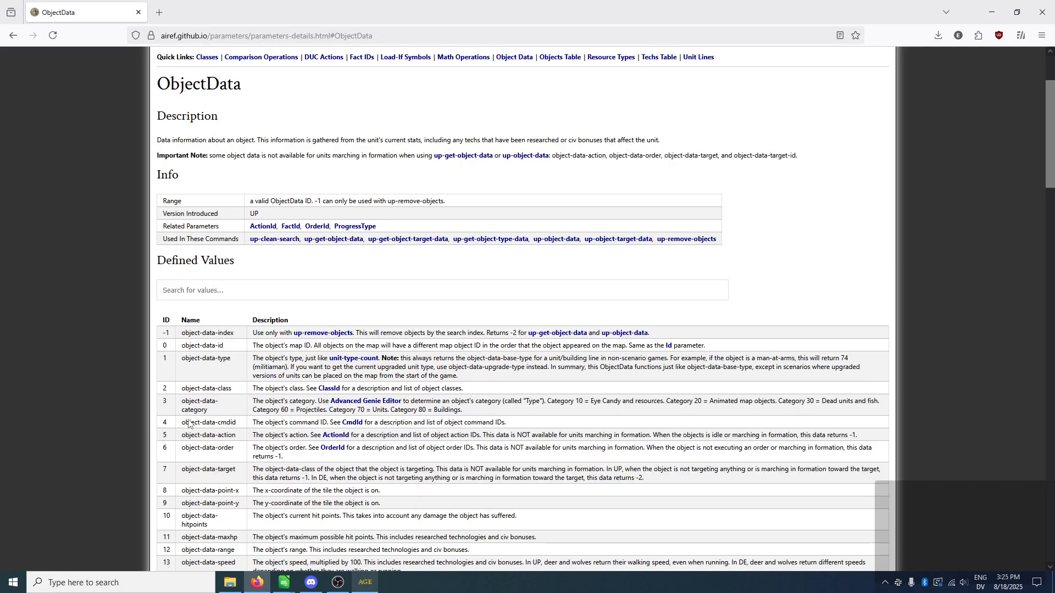
{"action": "left_click", "coordinate": [350, 423]}
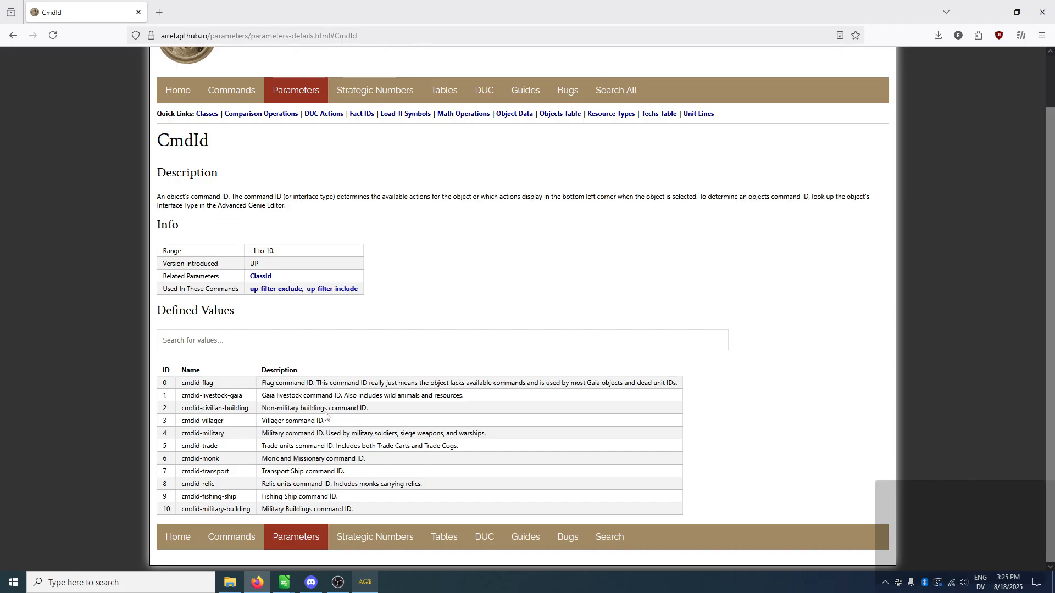
{"action": "left_click", "coordinate": [363, 584]}
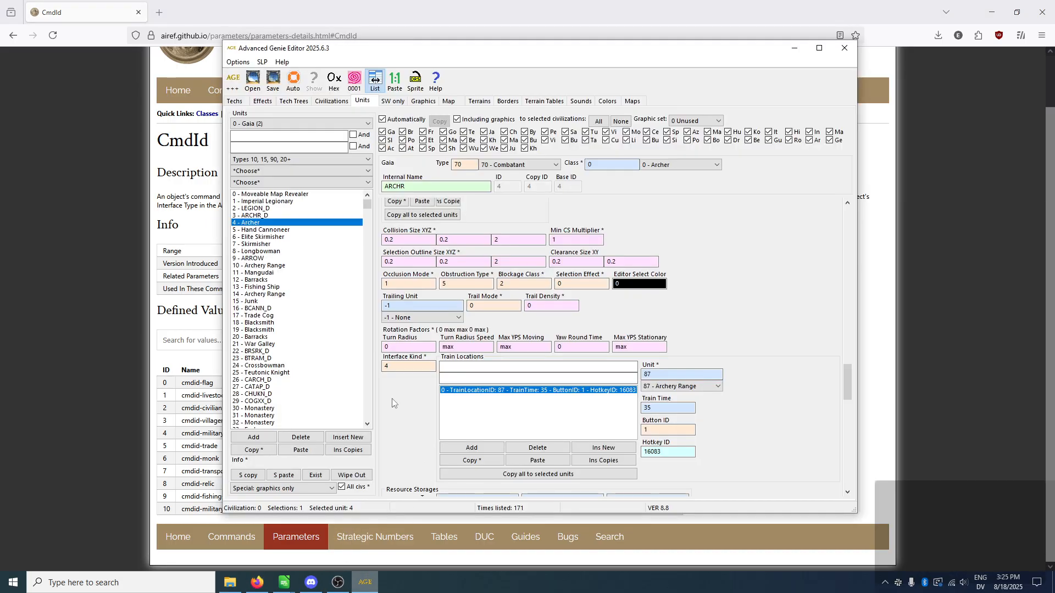
{"action": "mouse_move", "coordinate": [406, 367]}
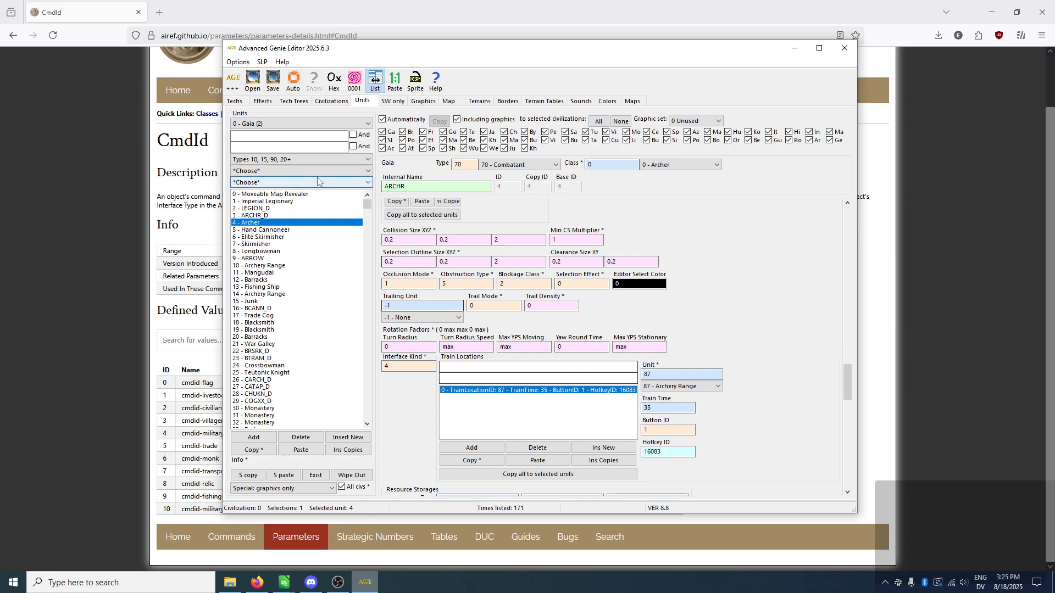
Step: Filter the unit list by "spear" and review the Spearman's Donjon and Barracks train location entries, followed by its costs
{"action": "left_click", "coordinate": [267, 138]}
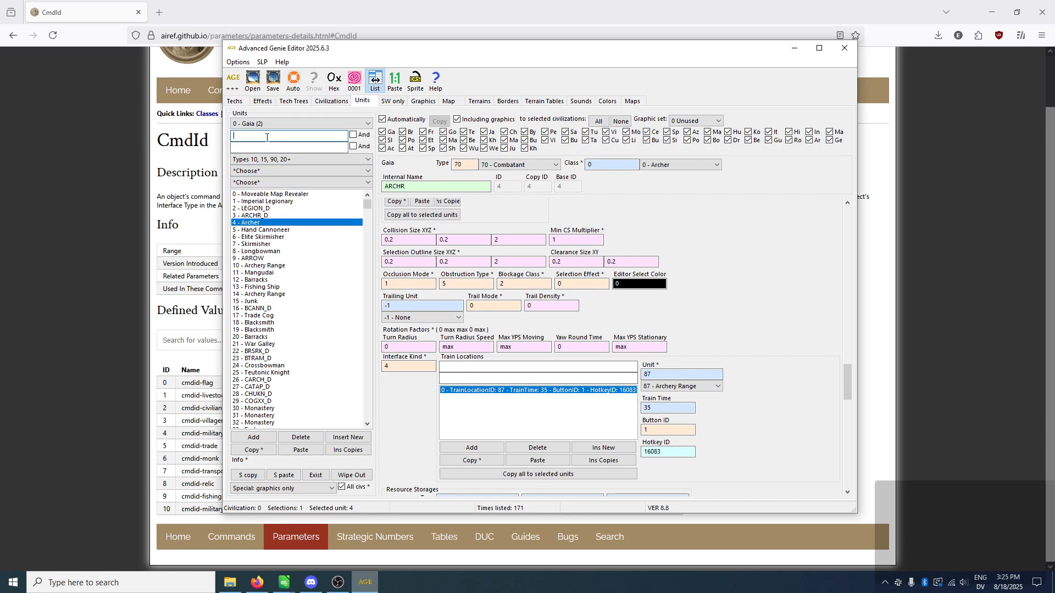
{"action": "type", "text": "spear"}
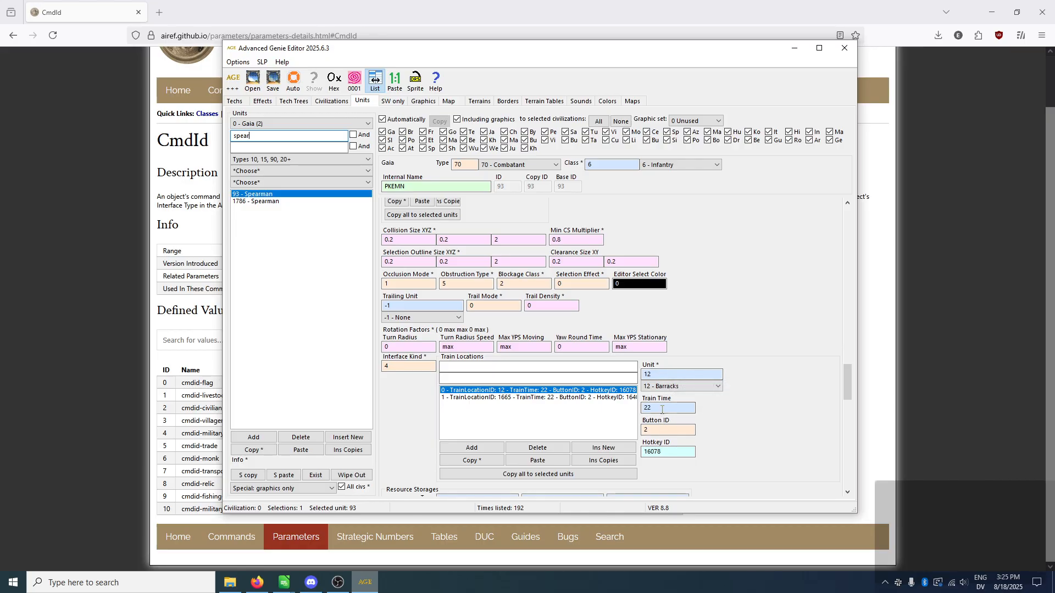
{"action": "left_click", "coordinate": [591, 398]}
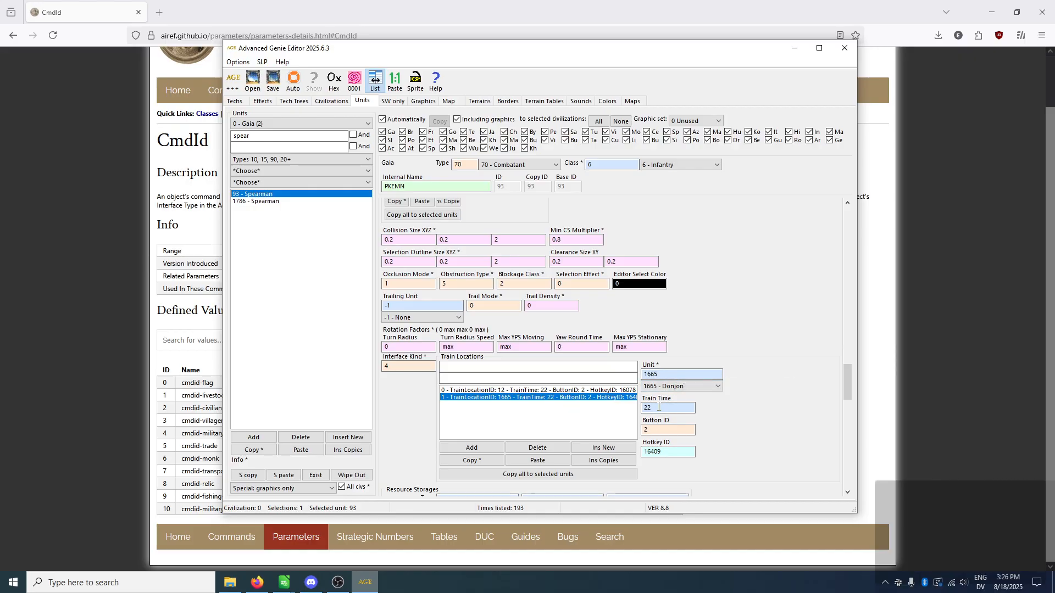
{"action": "left_click", "coordinate": [513, 390]}
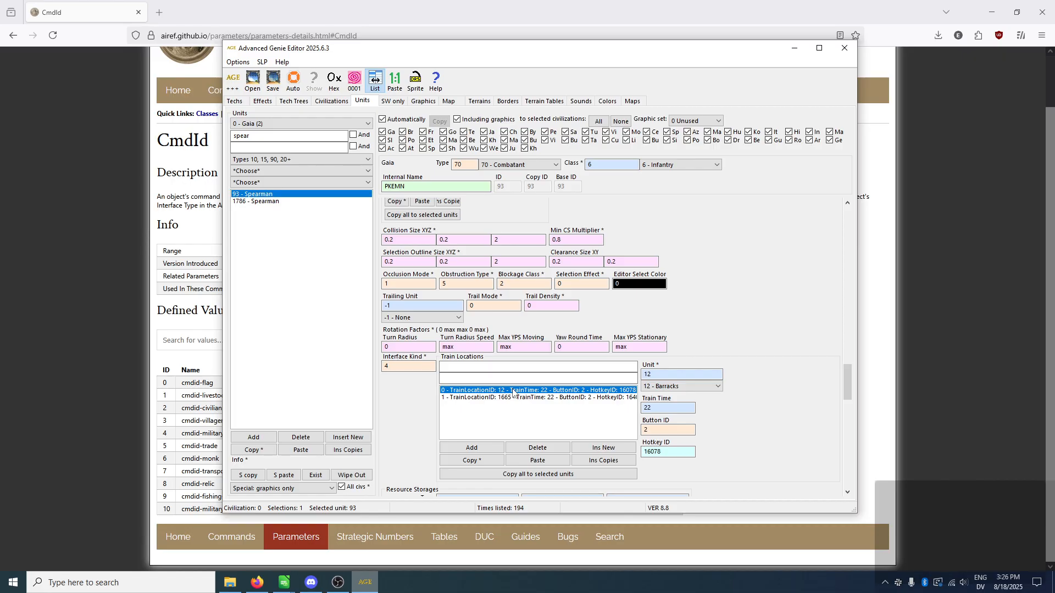
{"action": "scroll", "coordinate": [762, 424], "scroll_direction": "down", "scroll_amount": 5}
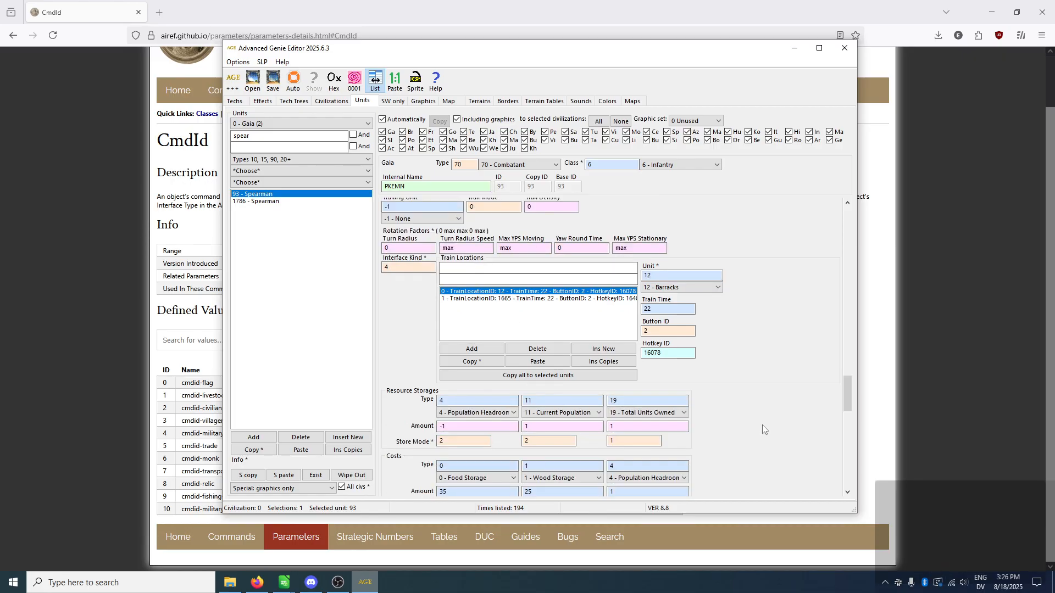
Step: Filter the unit list by "archer" and add the Class attribute to each listed entry
{"action": "scroll", "coordinate": [753, 412], "scroll_direction": "up", "scroll_amount": 1}
{"action": "scroll", "coordinate": [747, 406], "scroll_direction": "up", "scroll_amount": 6}
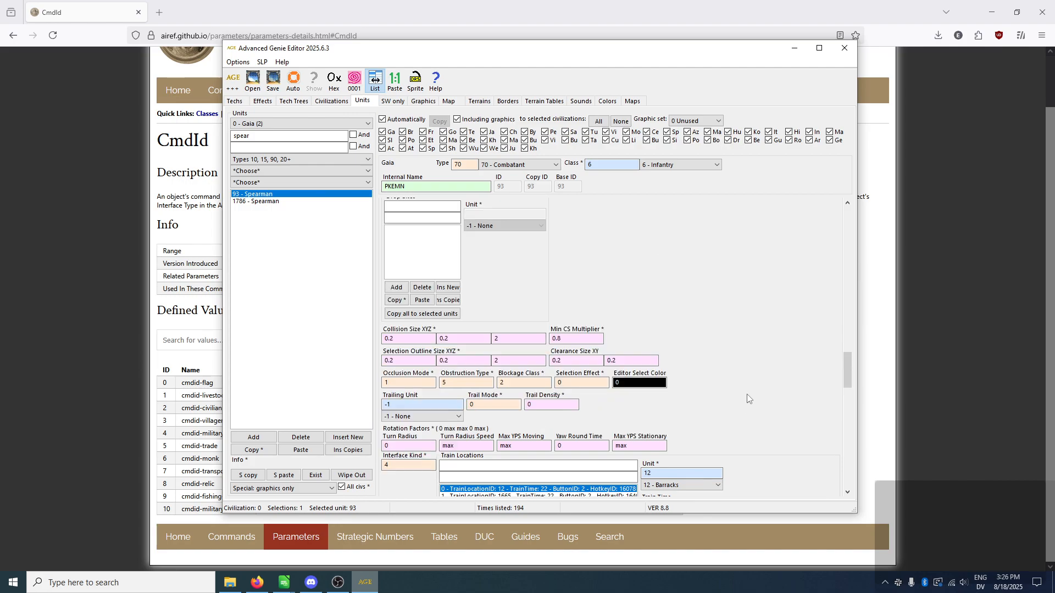
{"action": "scroll", "coordinate": [747, 394], "scroll_direction": "up", "scroll_amount": 3}
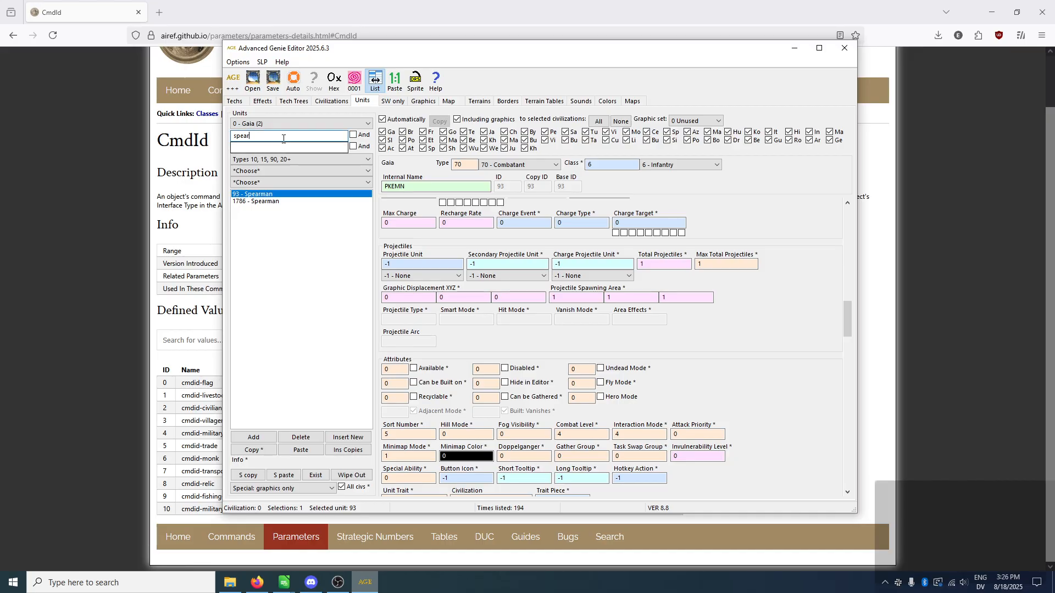
{"action": "double_click", "coordinate": [257, 138]}
{"action": "type", "text": "archer"}
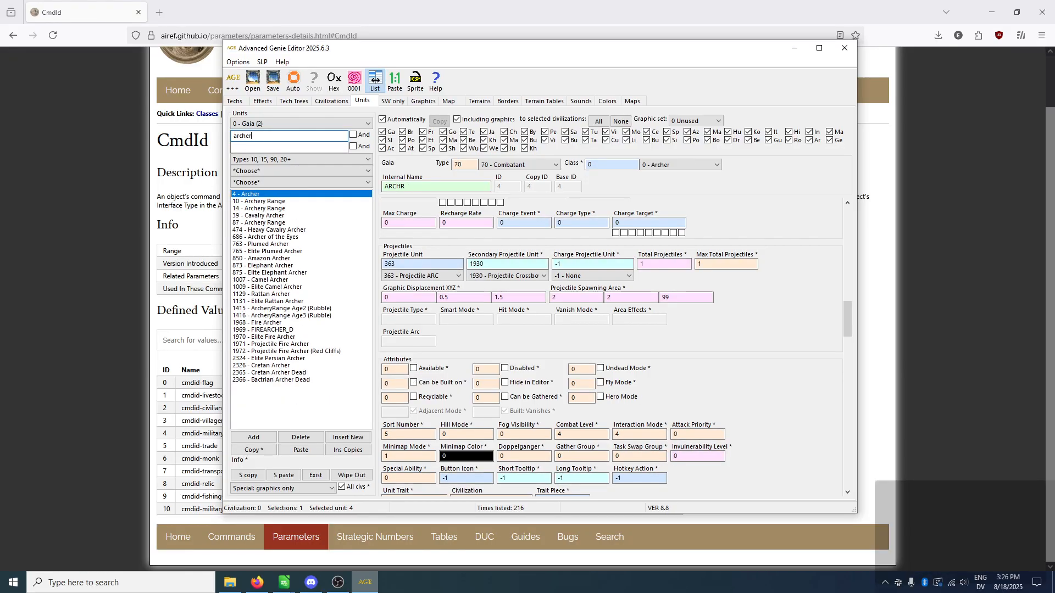
{"action": "left_click", "coordinate": [286, 173]}
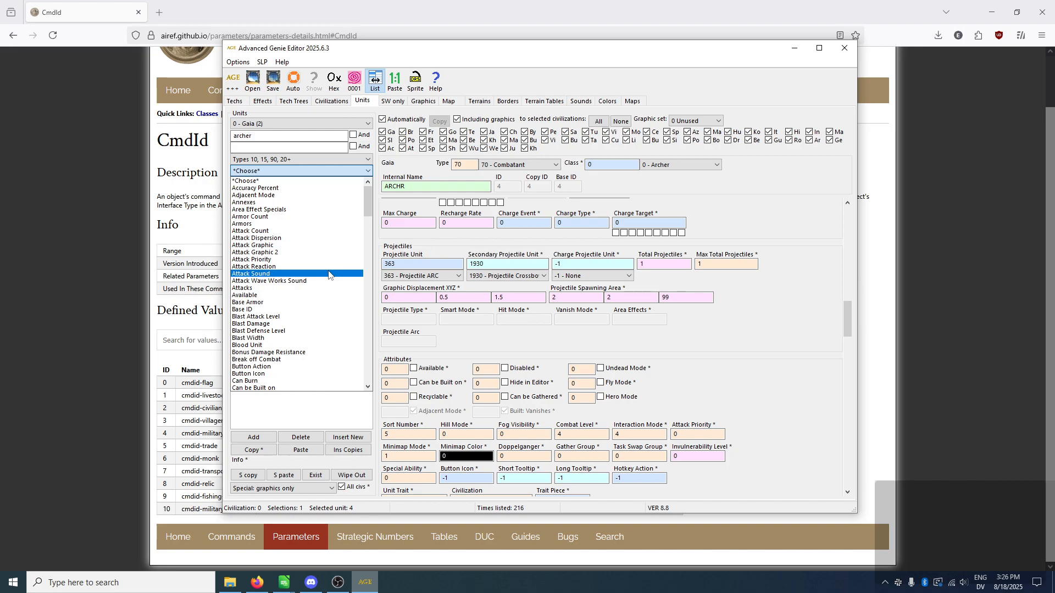
{"action": "scroll", "coordinate": [319, 283], "scroll_direction": "down", "scroll_amount": 5}
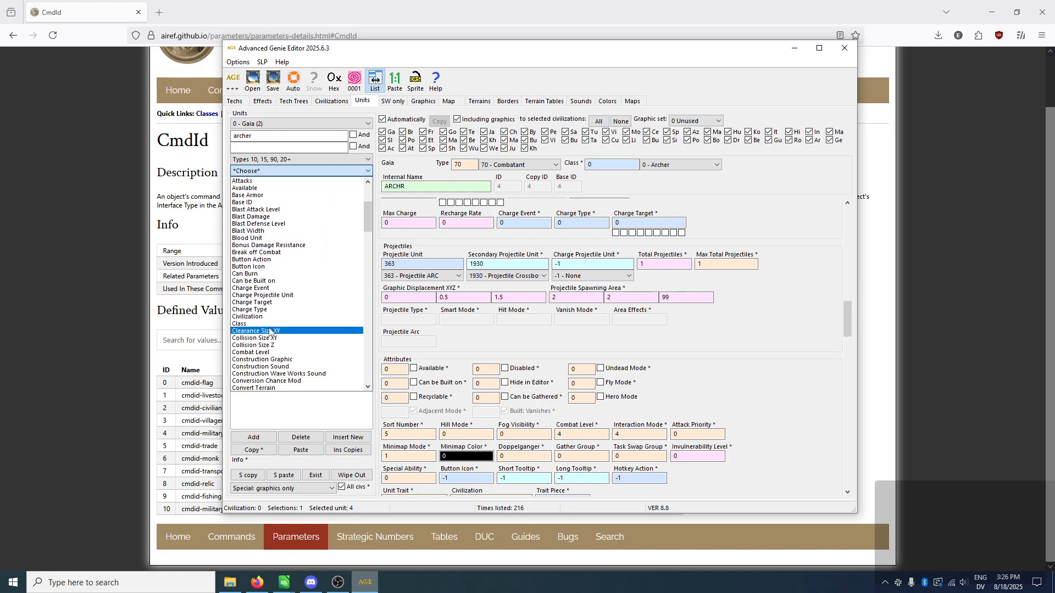
{"action": "left_click", "coordinate": [268, 325]}
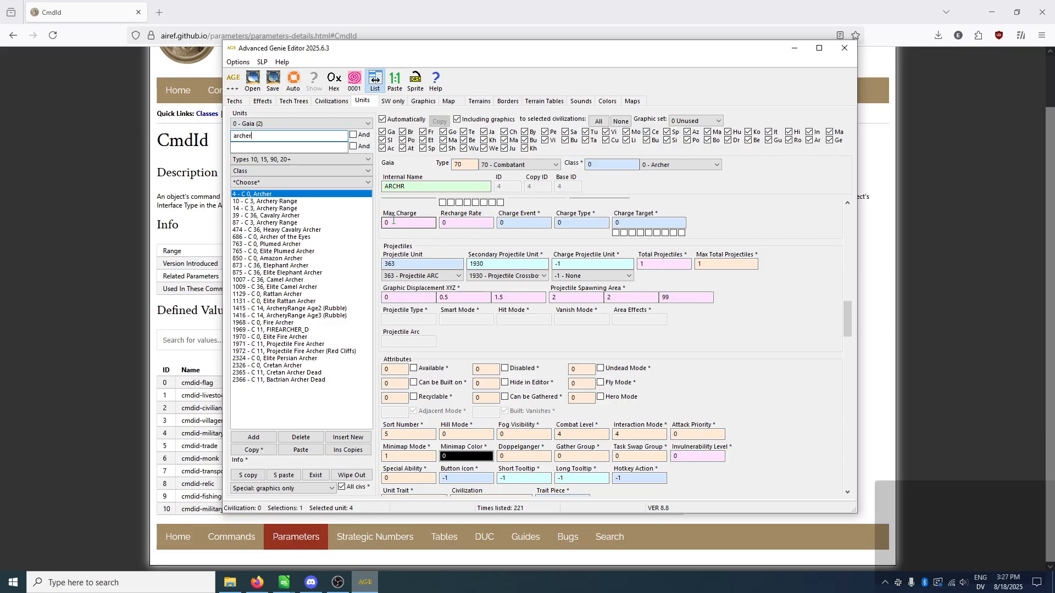
Step: Filter the unit list by "C 0" and browse the units belonging to the Archer class
{"action": "double_click", "coordinate": [270, 136]}
{"action": "type", "text": "c"}
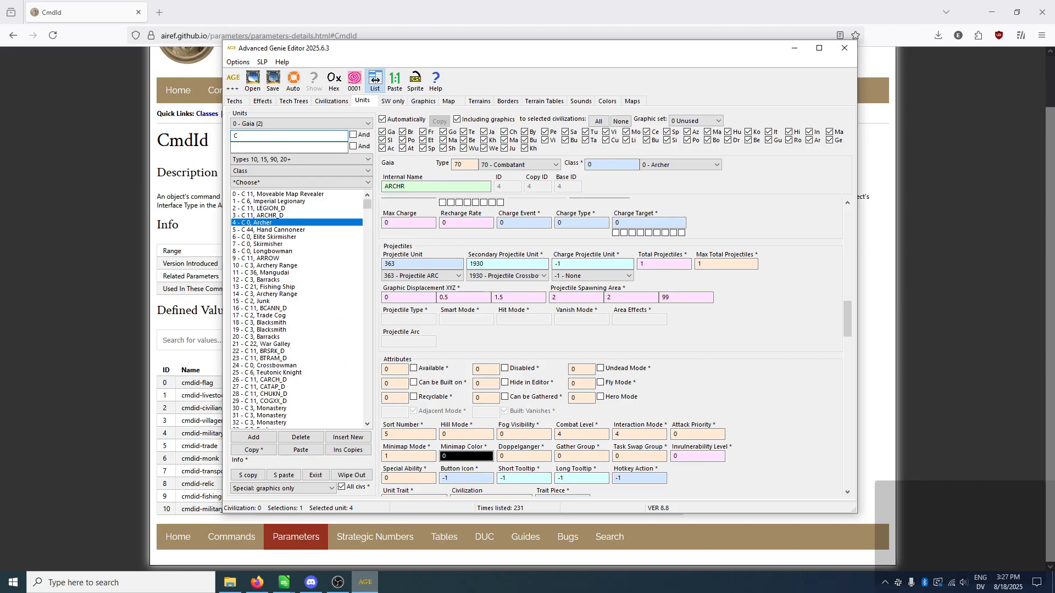
{"action": "type", "text": " 0"}
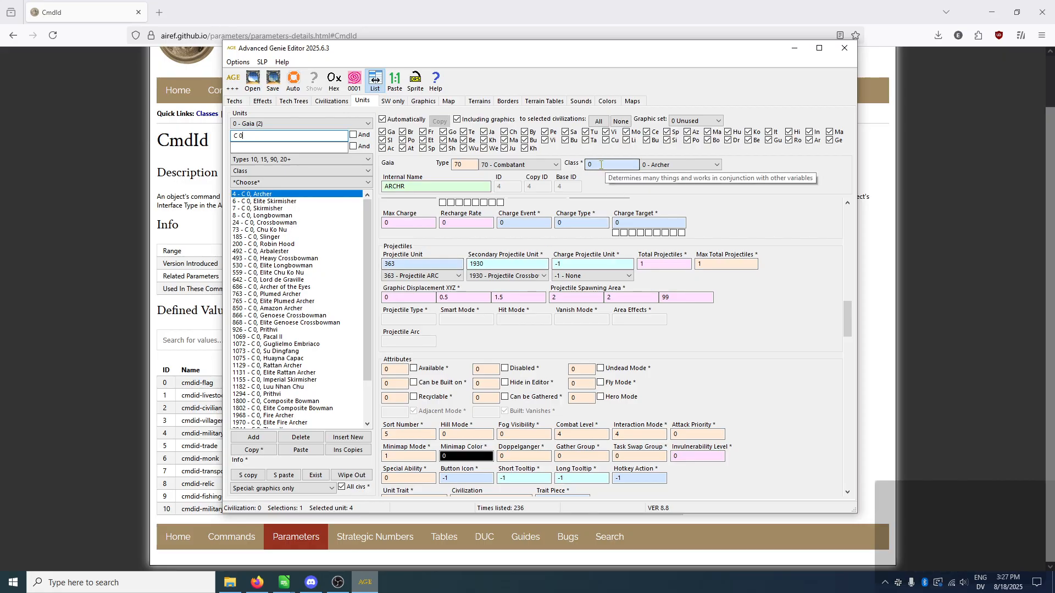
{"action": "scroll", "coordinate": [275, 291], "scroll_direction": "down", "scroll_amount": 2}
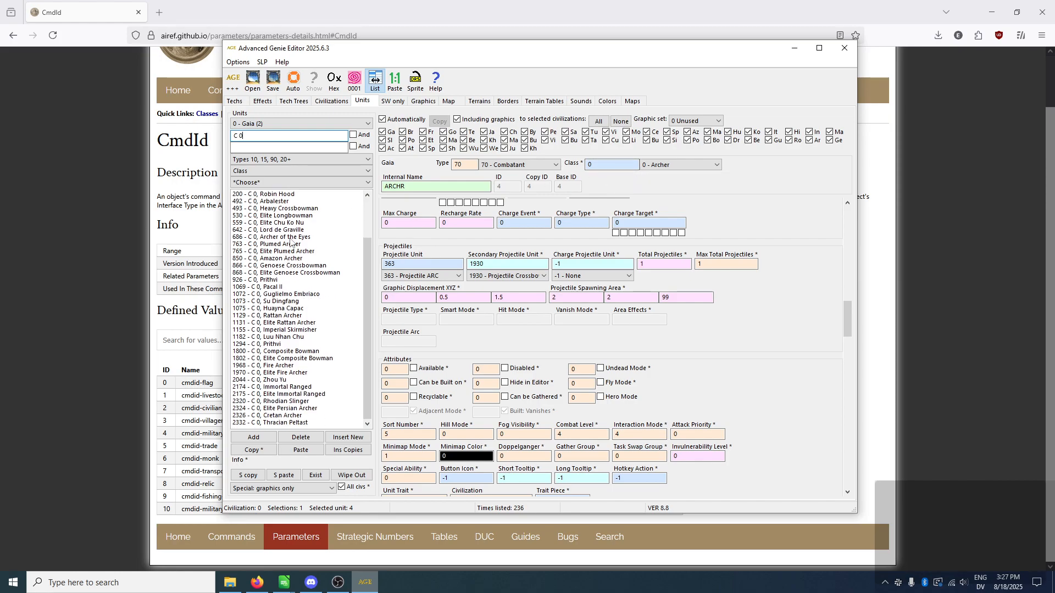
Step: Check the available unit classes, filter the list by "C 3," to isolate buildings, and browse the matching entries
{"action": "key", "text": "BackSpace"}
{"action": "key", "text": "BackSpace"}
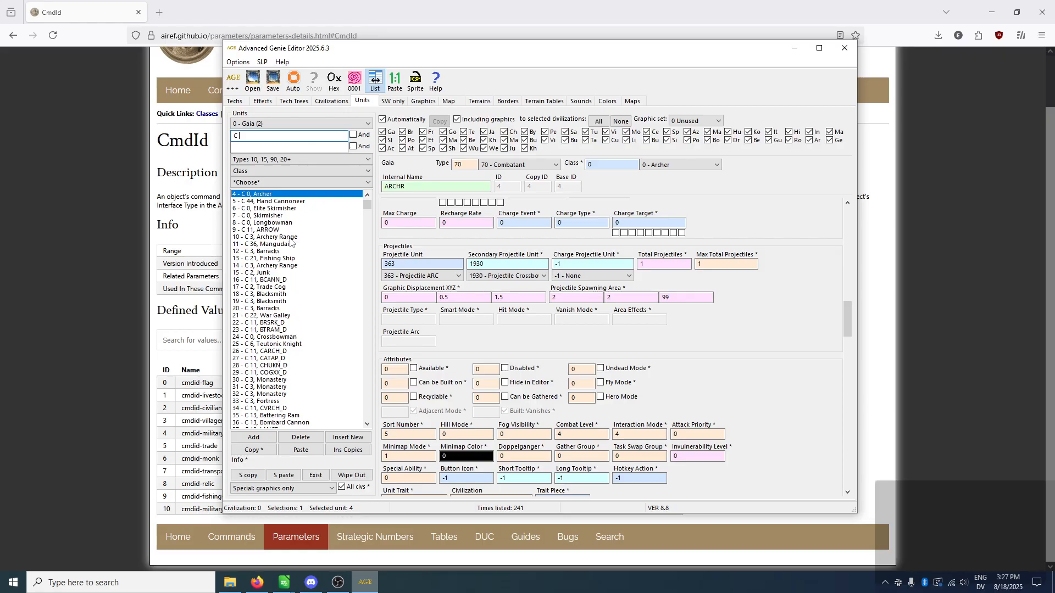
{"action": "left_click", "coordinate": [675, 165]}
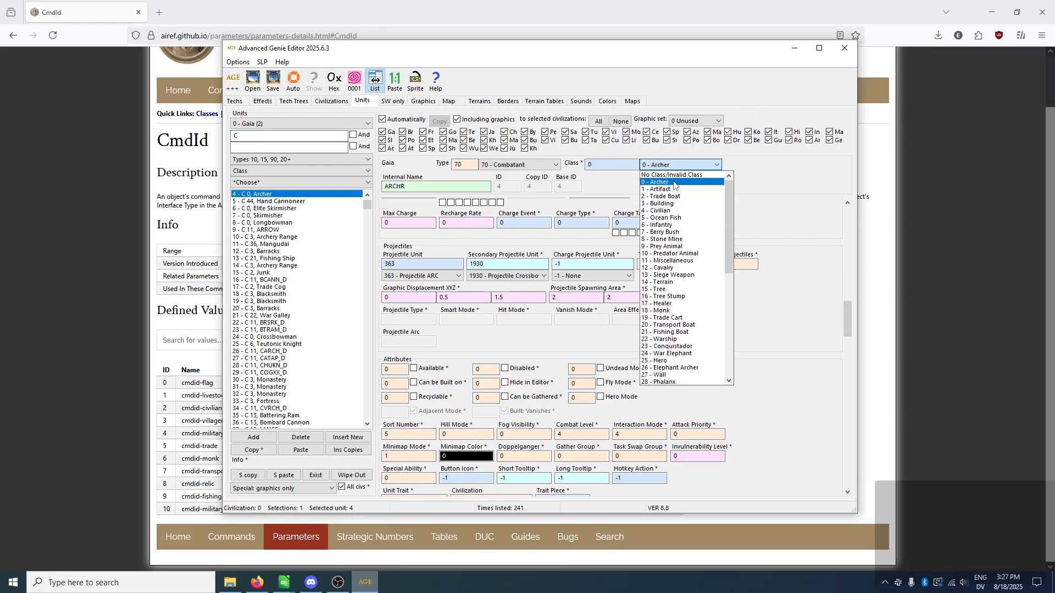
{"action": "left_click", "coordinate": [275, 136]}
{"action": "type", "text": "3"}
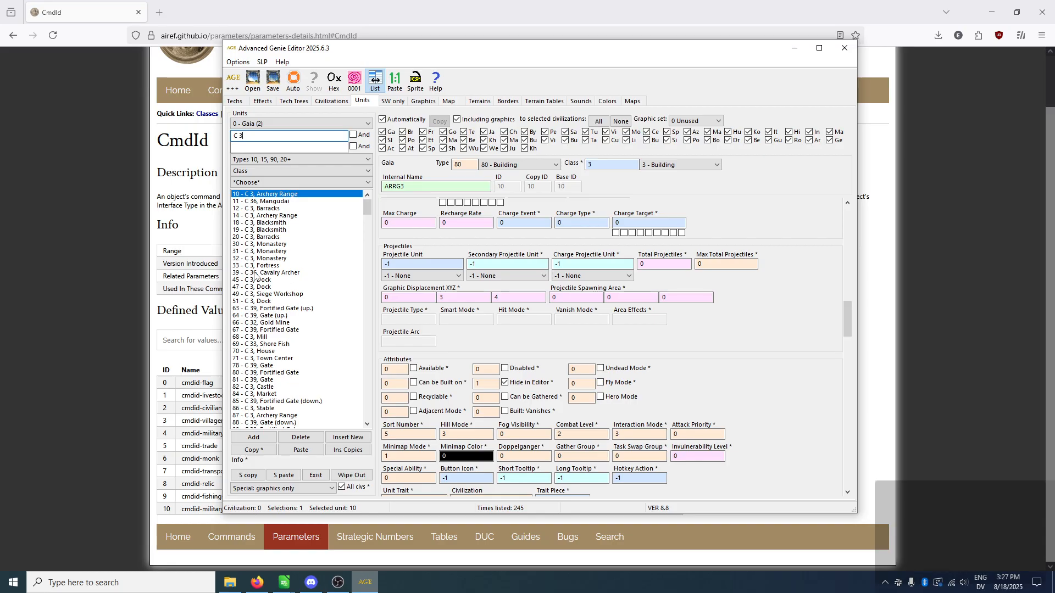
{"action": "type", "text": ","}
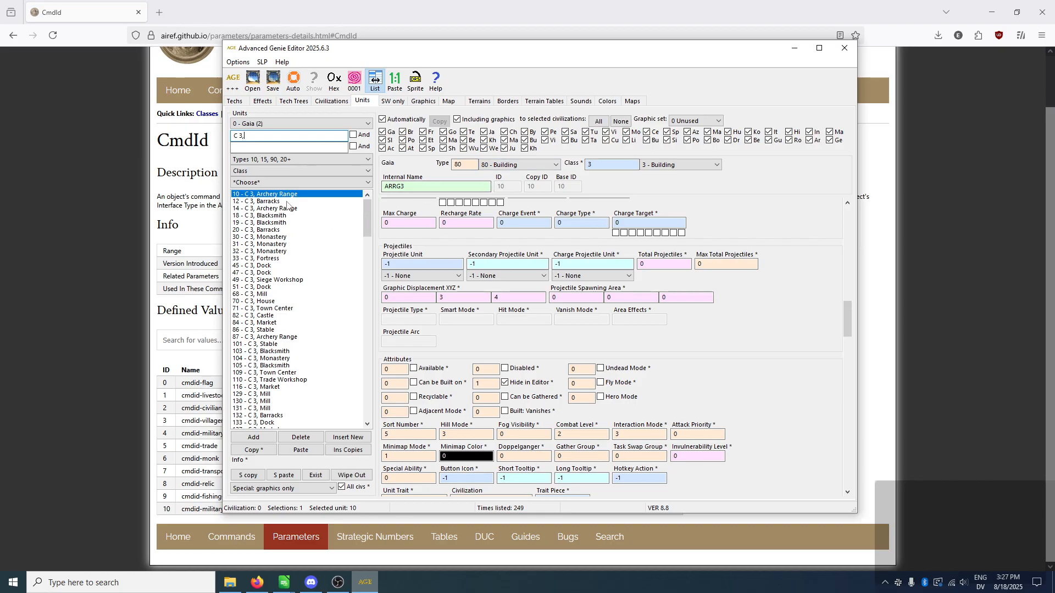
{"action": "scroll", "coordinate": [284, 299], "scroll_direction": "down", "scroll_amount": 6}
{"action": "scroll", "coordinate": [284, 300], "scroll_direction": "down", "scroll_amount": 20}
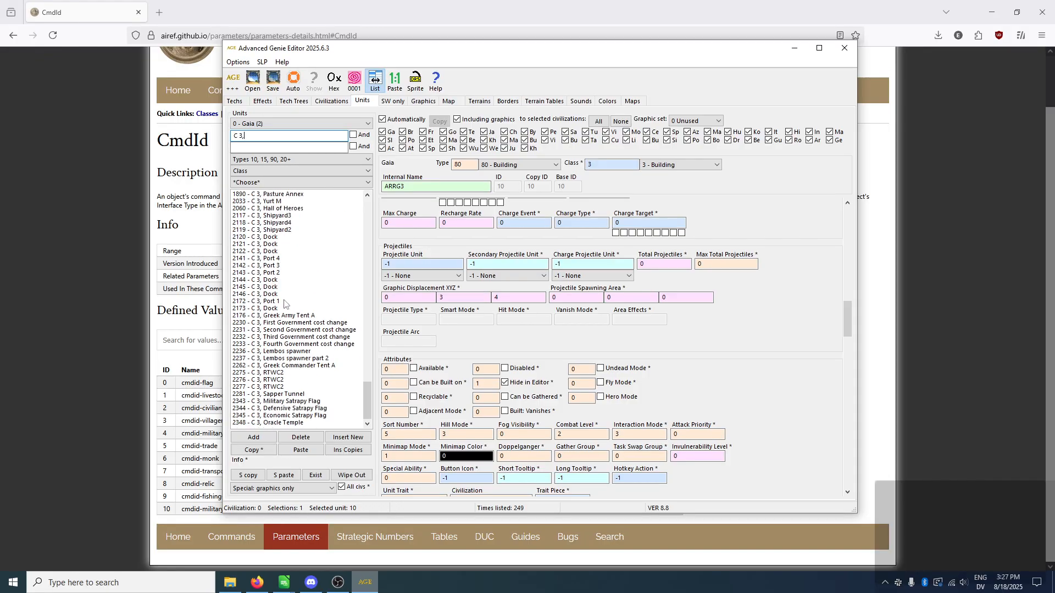
{"action": "left_click_drag", "start_coordinate": [365, 398], "coordinate": [310, 198]}
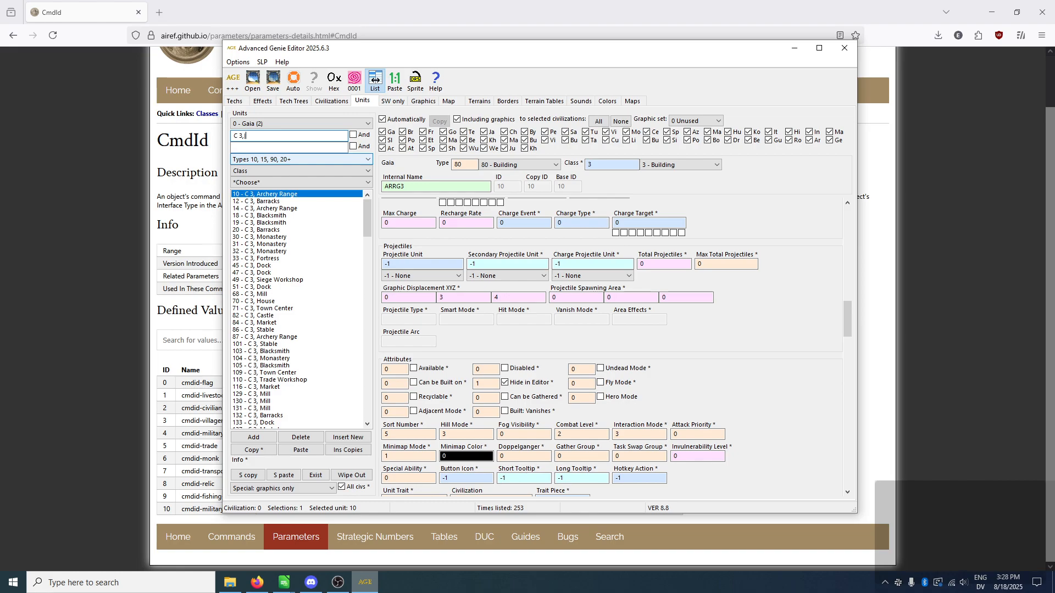
Step: Examine the Archery Range's Interface Kind description and add Interface Kind as the second attribute shown in the unit list
{"action": "scroll", "coordinate": [416, 305], "scroll_direction": "down", "scroll_amount": 10}
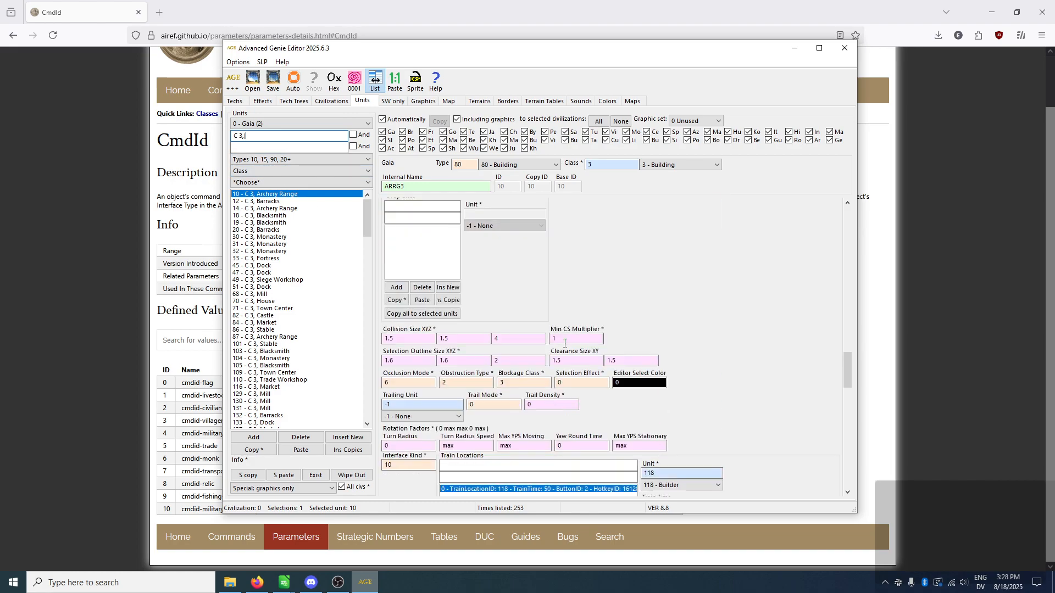
{"action": "mouse_move", "coordinate": [416, 302]}
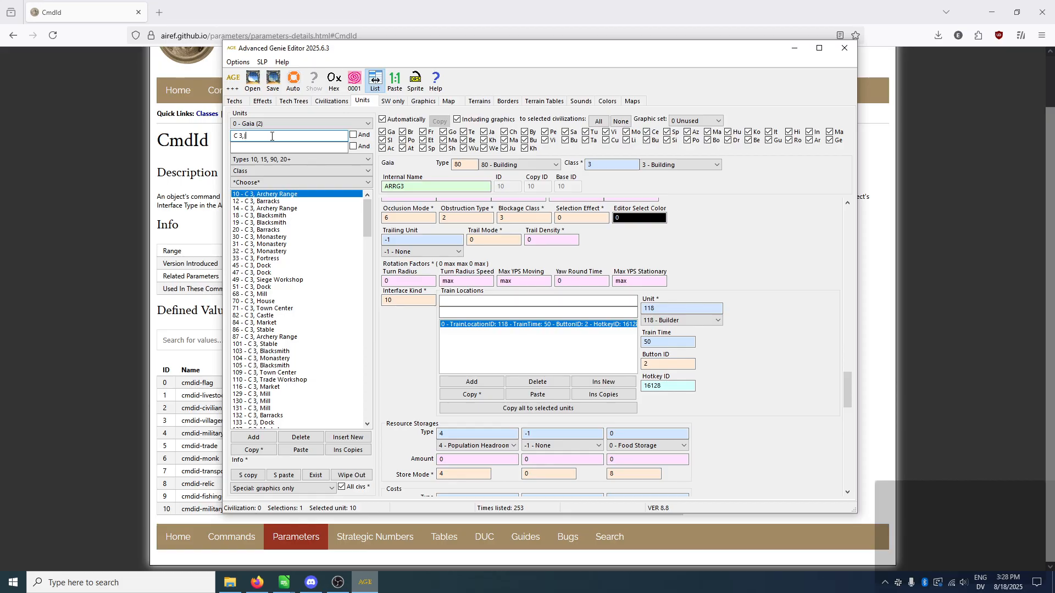
{"action": "left_click", "coordinate": [303, 182]}
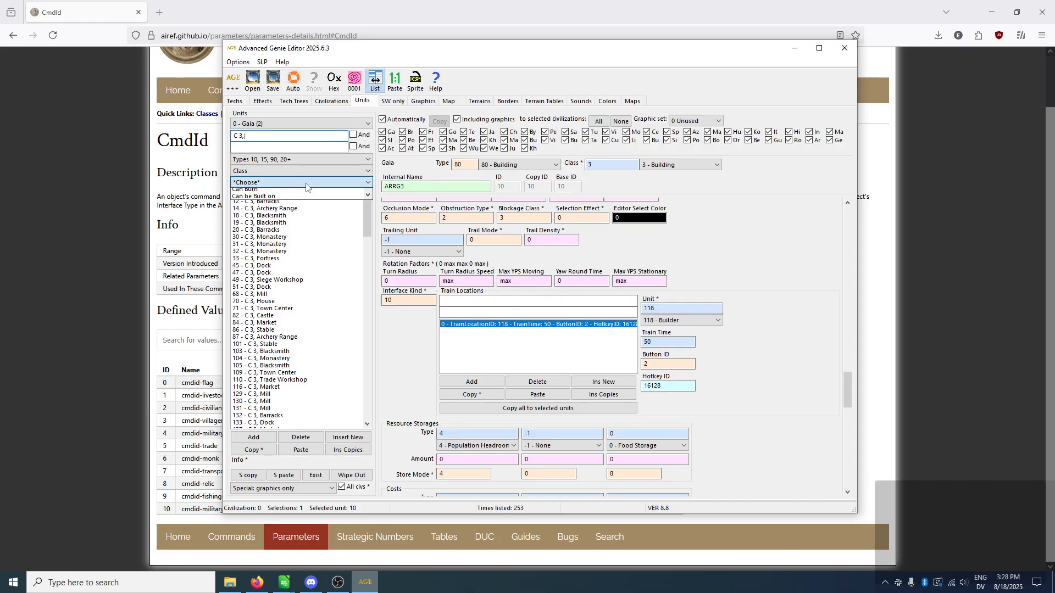
{"action": "scroll", "coordinate": [285, 254], "scroll_direction": "down", "scroll_amount": 20}
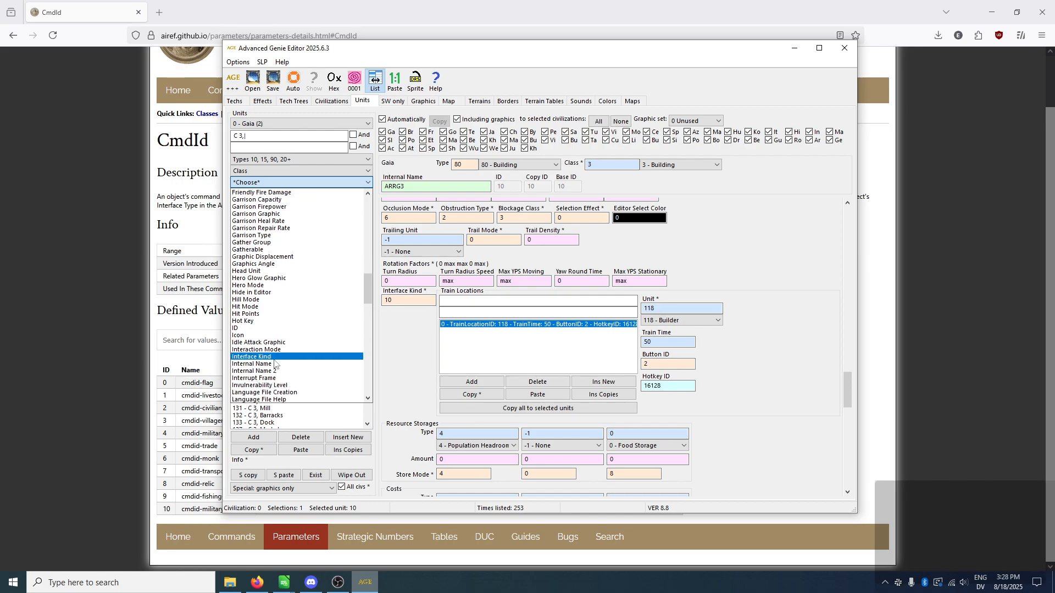
{"action": "left_click", "coordinate": [275, 363]}
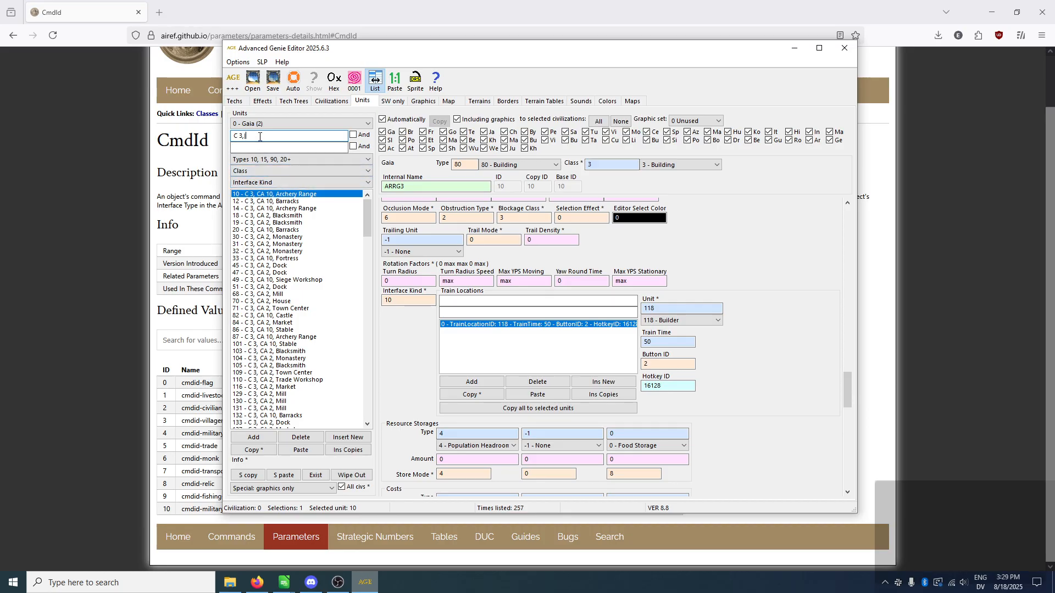
Step: Extend the filter to "C 3,|CA 10", require both terms to match, and browse the matching buildings
{"action": "type", "text": "CA "}
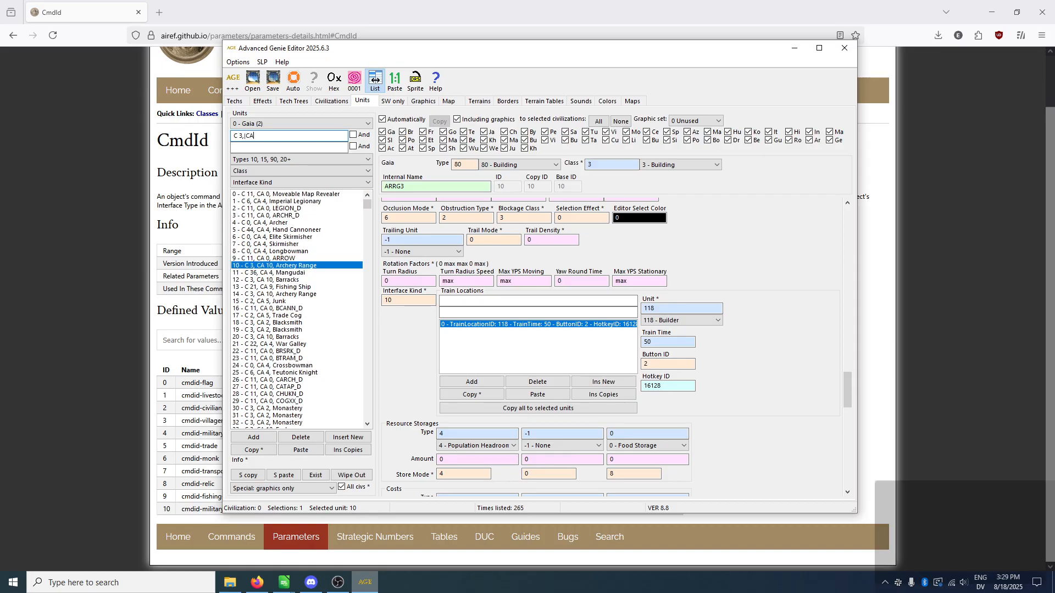
{"action": "type", "text": "10"}
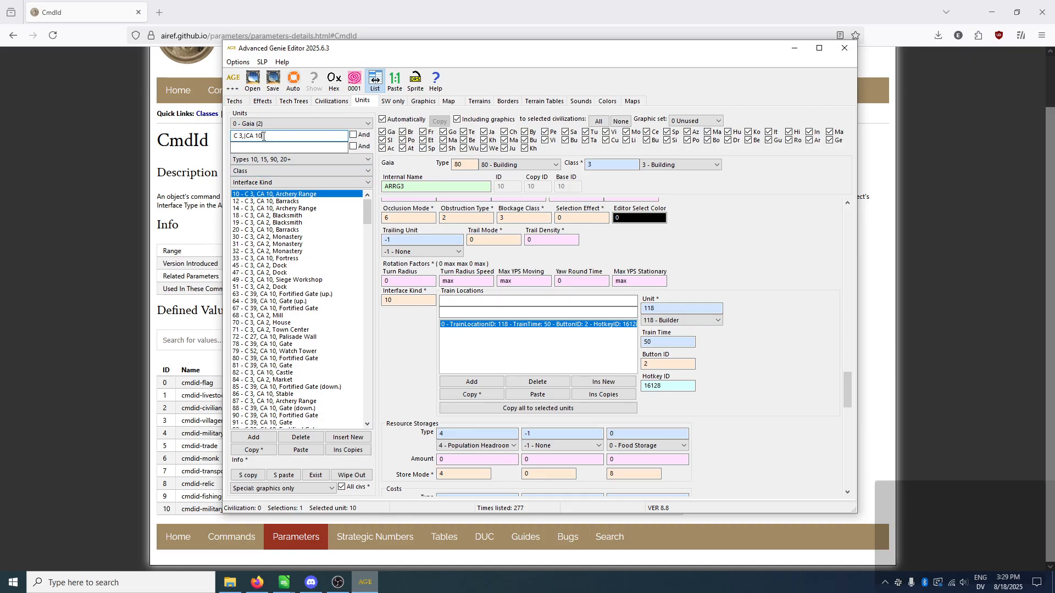
{"action": "mouse_move", "coordinate": [408, 302]}
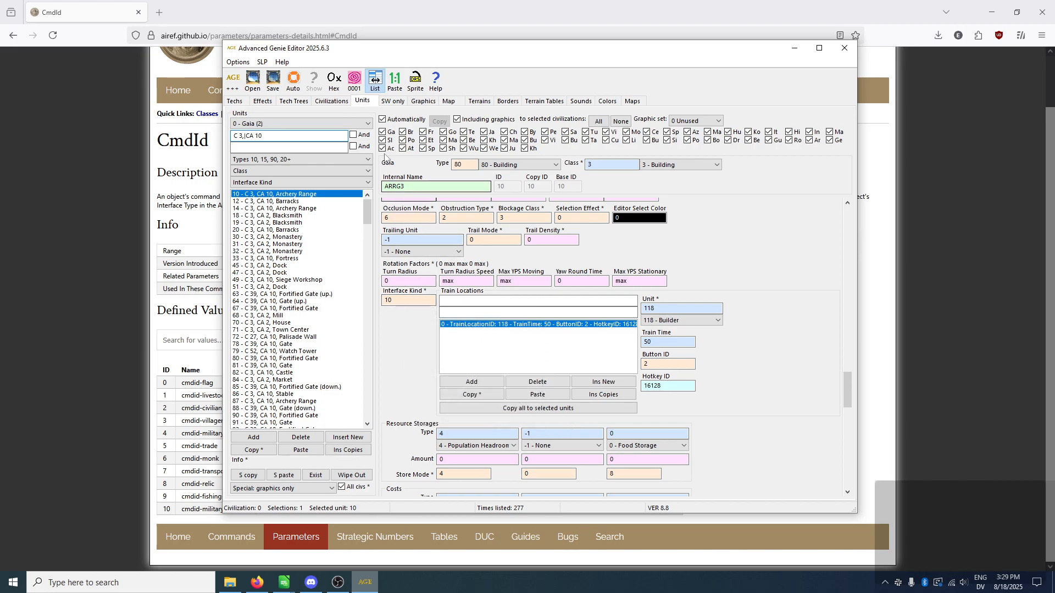
{"action": "left_click", "coordinate": [354, 134]}
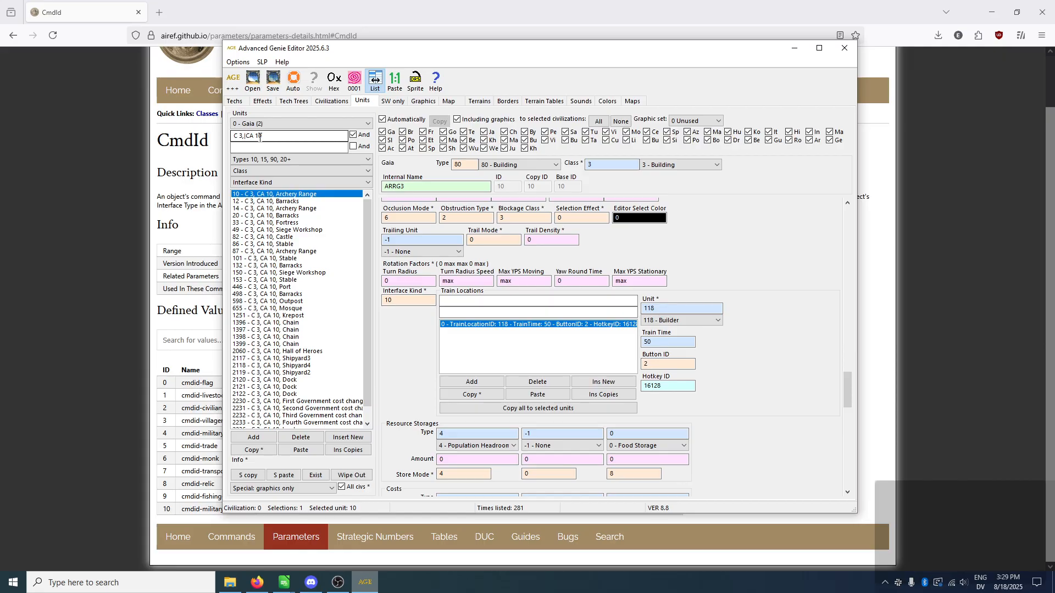
{"action": "scroll", "coordinate": [310, 275], "scroll_direction": "down", "scroll_amount": 1}
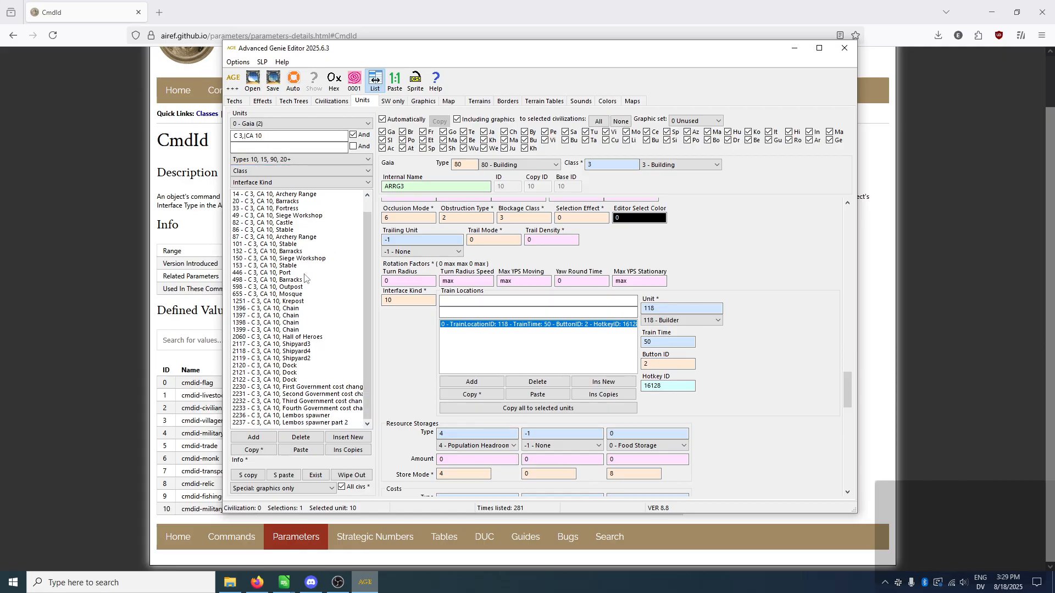
{"action": "scroll", "coordinate": [297, 258], "scroll_direction": "up", "scroll_amount": 1}
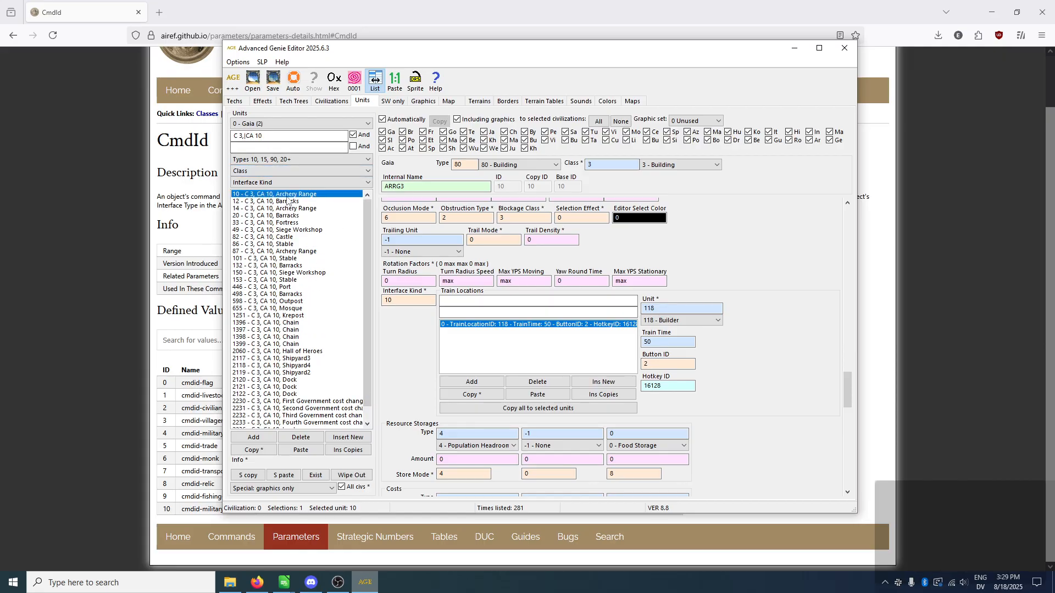
{"action": "scroll", "coordinate": [285, 219], "scroll_direction": "down", "scroll_amount": 1}
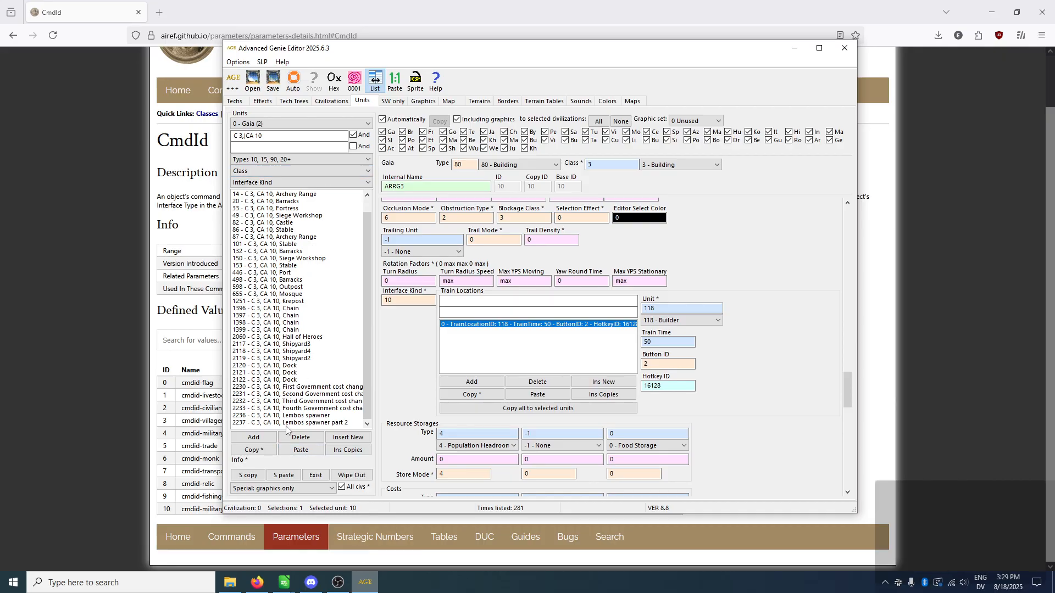
Step: Reduce the main filter to "CA 10" and exclude entries containing "C 3" using the second filter
{"action": "left_click", "coordinate": [243, 136]}
{"action": "key", "text": "BackSpace"}
{"action": "key", "text": "BackSpace"}
{"action": "key", "text": "BackSpace"}
{"action": "key", "text": "BackSpace"}
{"action": "left_click", "coordinate": [263, 147]}
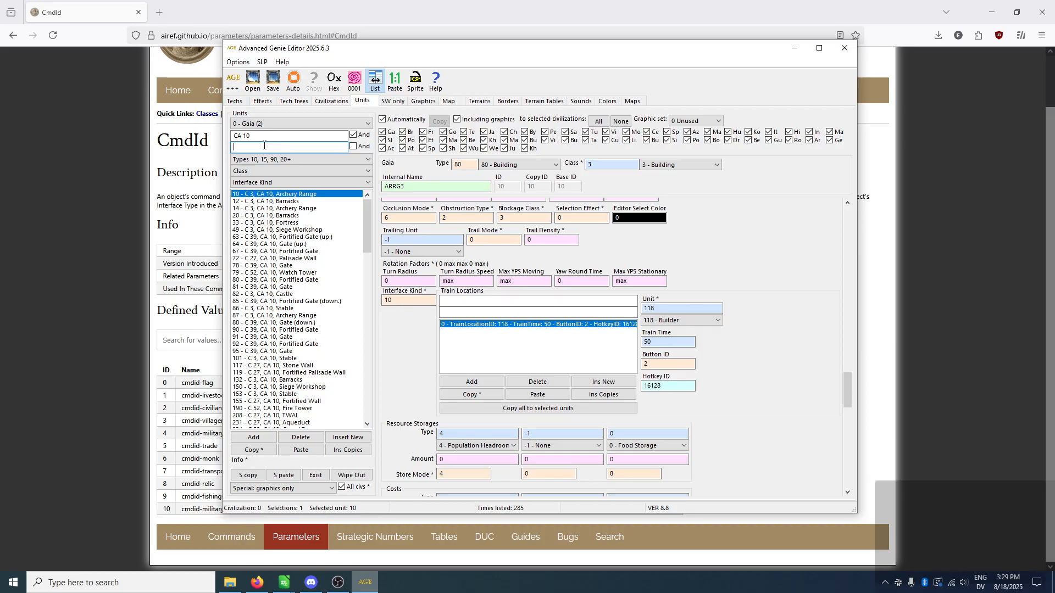
{"action": "type", "text": "C 3"}
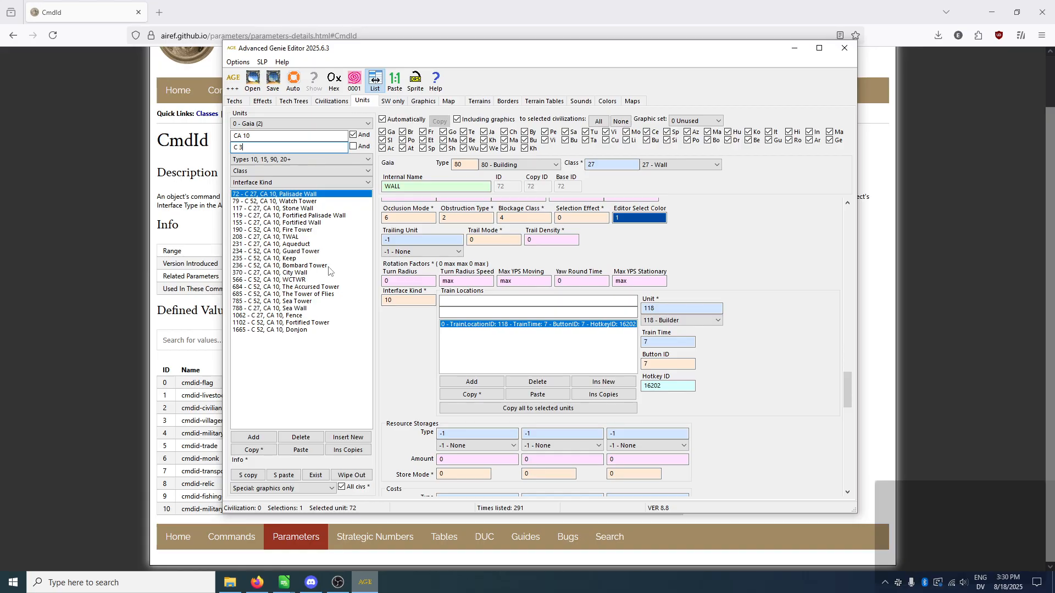
Step: Clear the exclusion filter, set the main filter to "CA 10|C 3,", and require both terms to match
{"action": "left_click", "coordinate": [258, 135]}
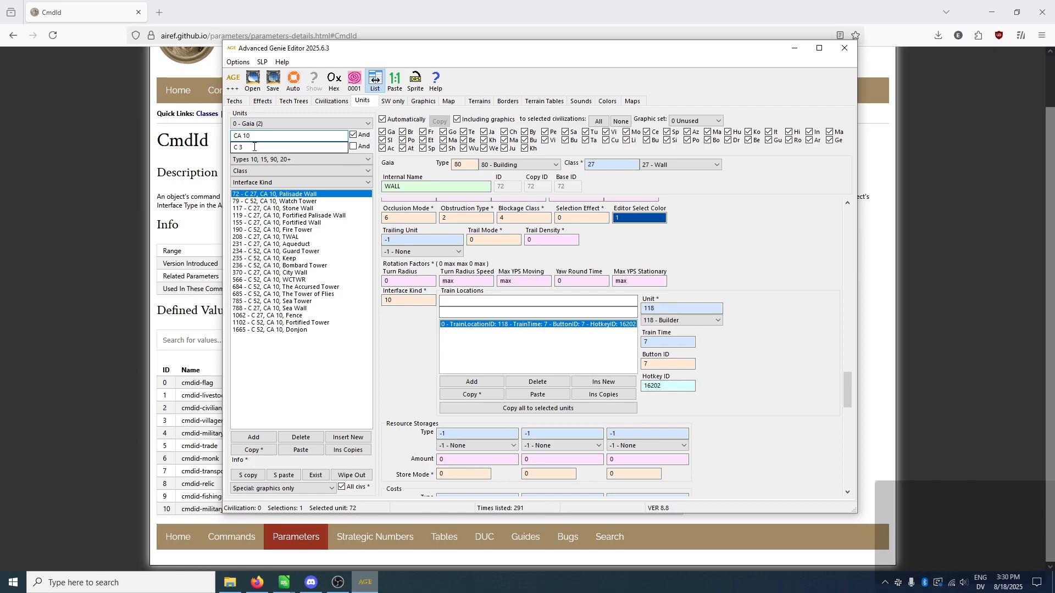
{"action": "left_click_drag", "start_coordinate": [254, 147], "coordinate": [230, 146]}
{"action": "key", "text": "BackSpace"}
{"action": "left_click", "coordinate": [270, 135]}
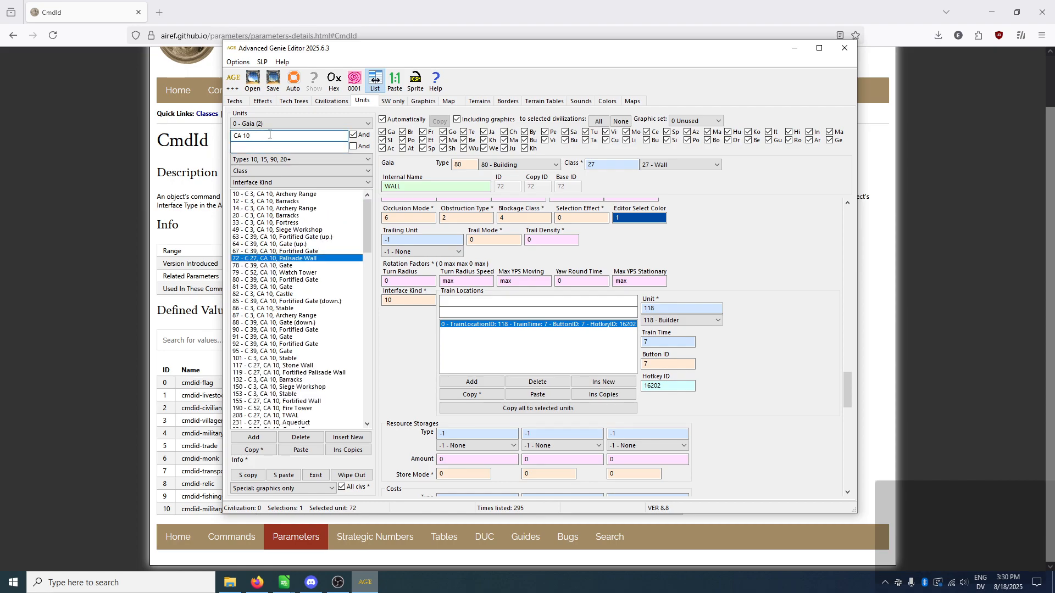
{"action": "type", "text": "0"}
{"action": "key", "text": "BackSpace"}
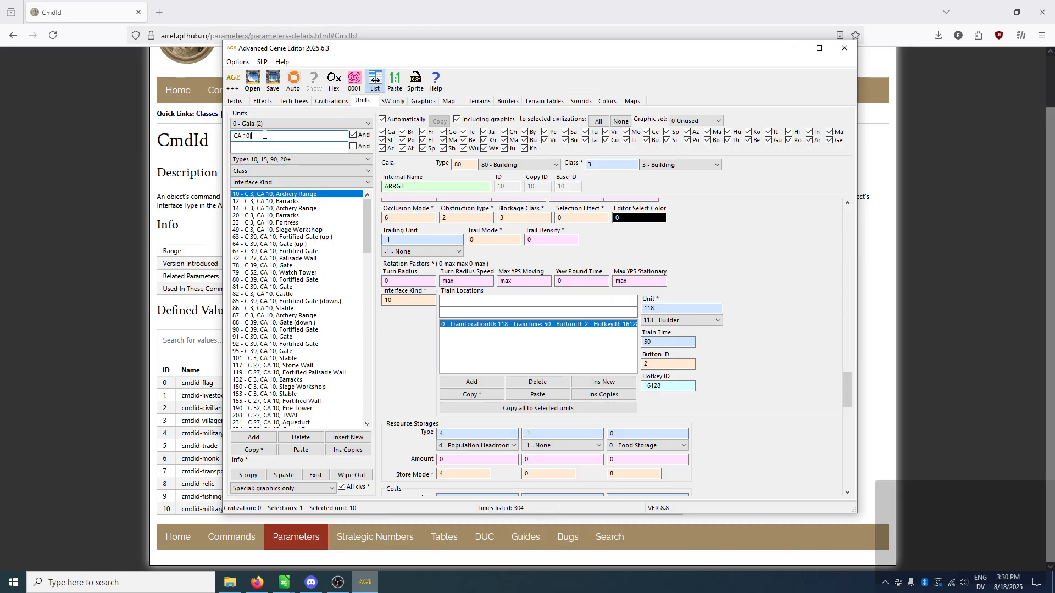
{"action": "left_click", "coordinate": [353, 136]}
{"action": "left_click", "coordinate": [277, 136]}
{"action": "type", "text": "|C 3"}
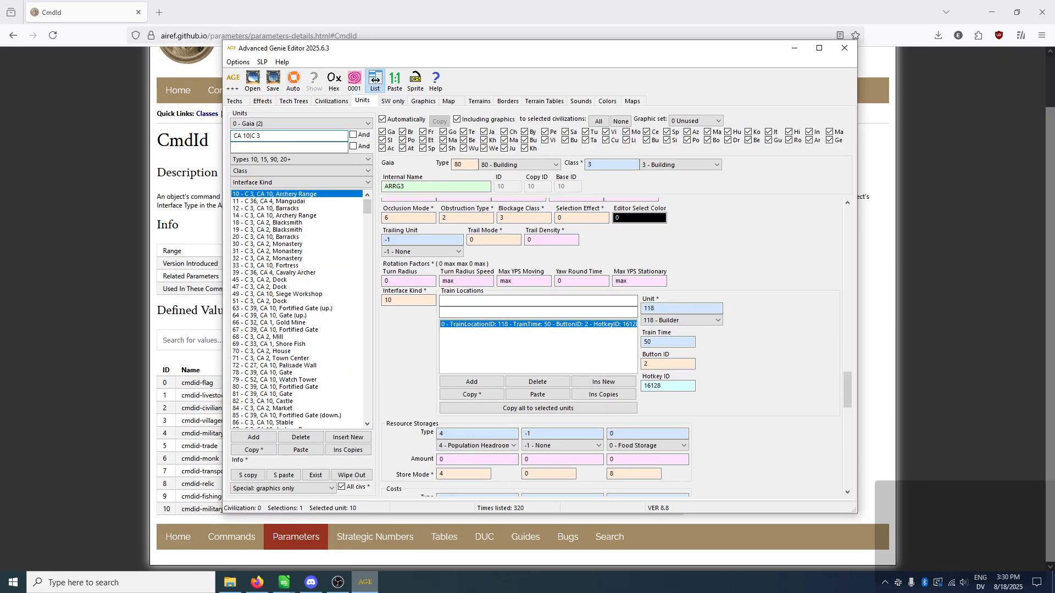
{"action": "type", "text": ","}
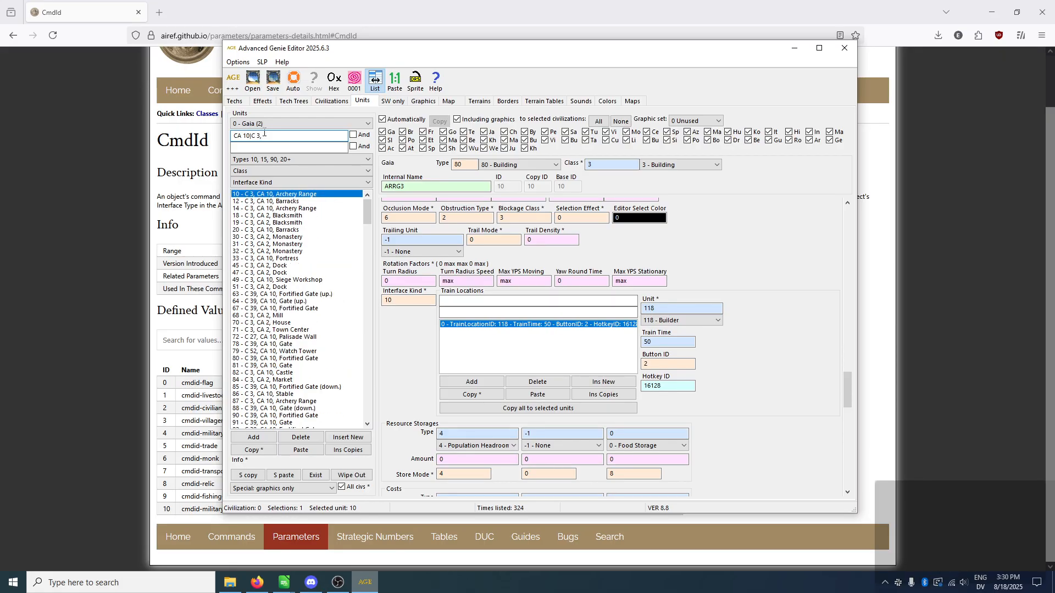
{"action": "left_click", "coordinate": [353, 135]}
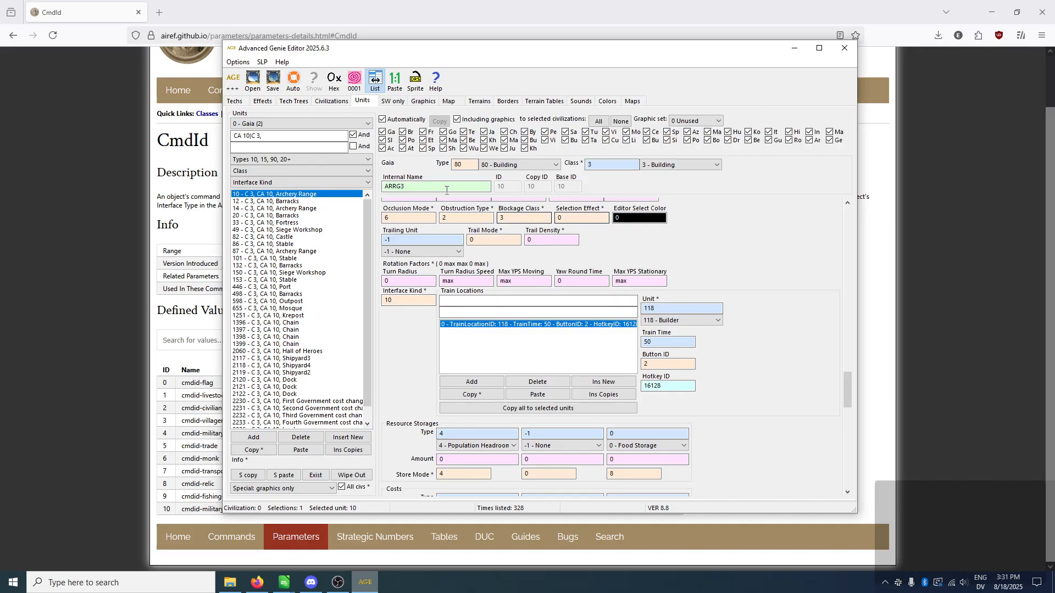
Step: Browse the full list of technologies and select technology 8, Town Watch, to view its properties
{"action": "left_click", "coordinate": [235, 101]}
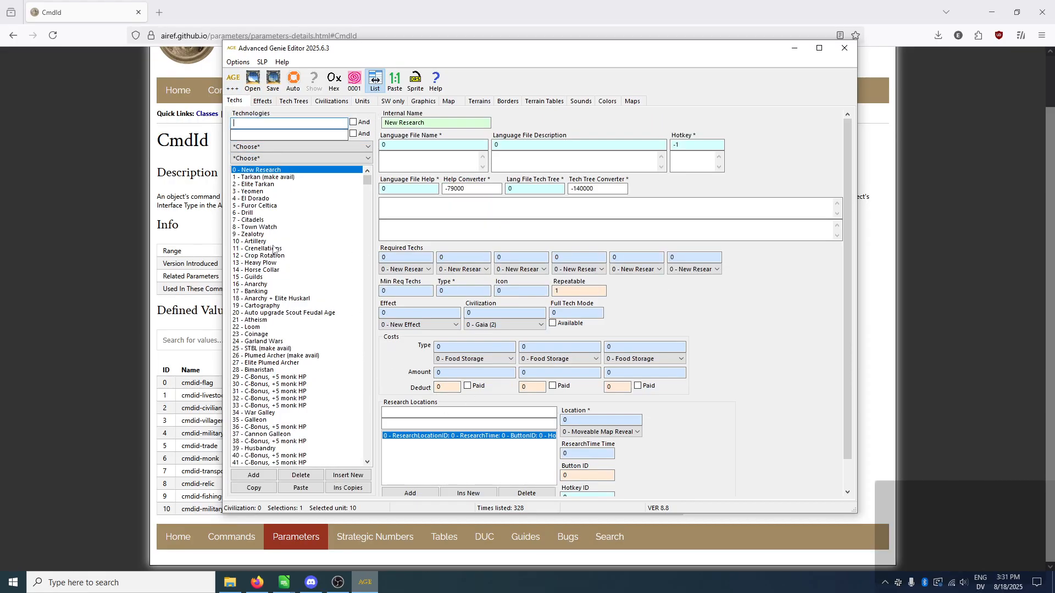
{"action": "scroll", "coordinate": [242, 379], "scroll_direction": "down", "scroll_amount": 5}
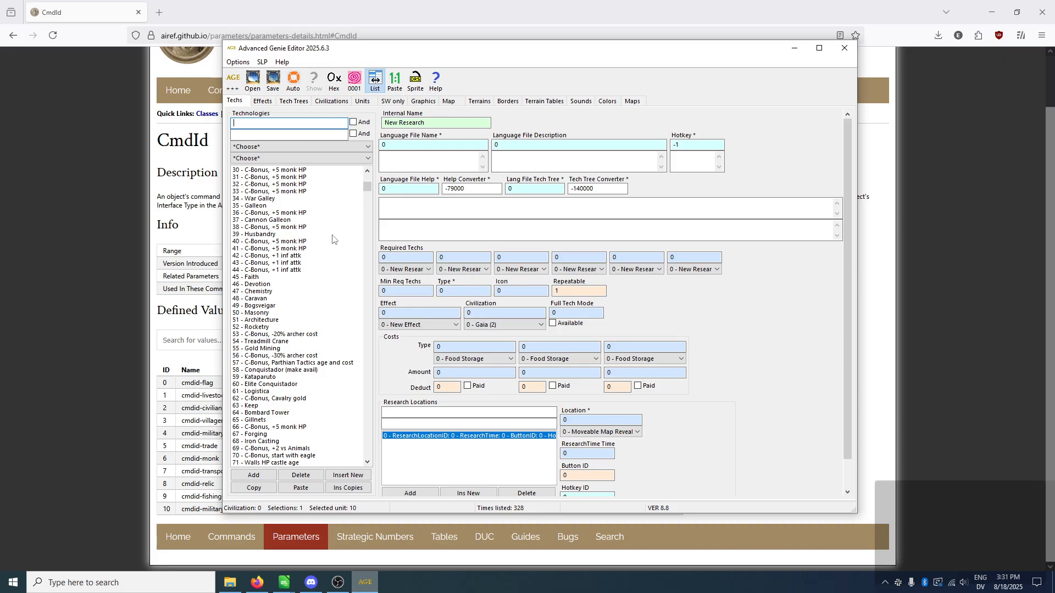
{"action": "left_click_drag", "start_coordinate": [367, 185], "coordinate": [370, 460]}
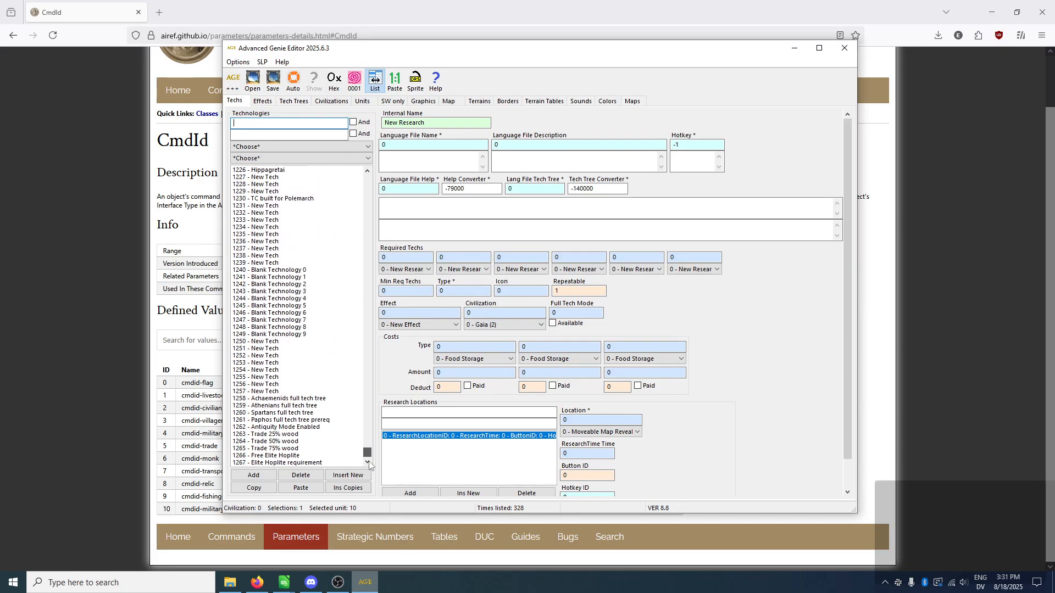
{"action": "left_click_drag", "start_coordinate": [368, 453], "coordinate": [367, 179]}
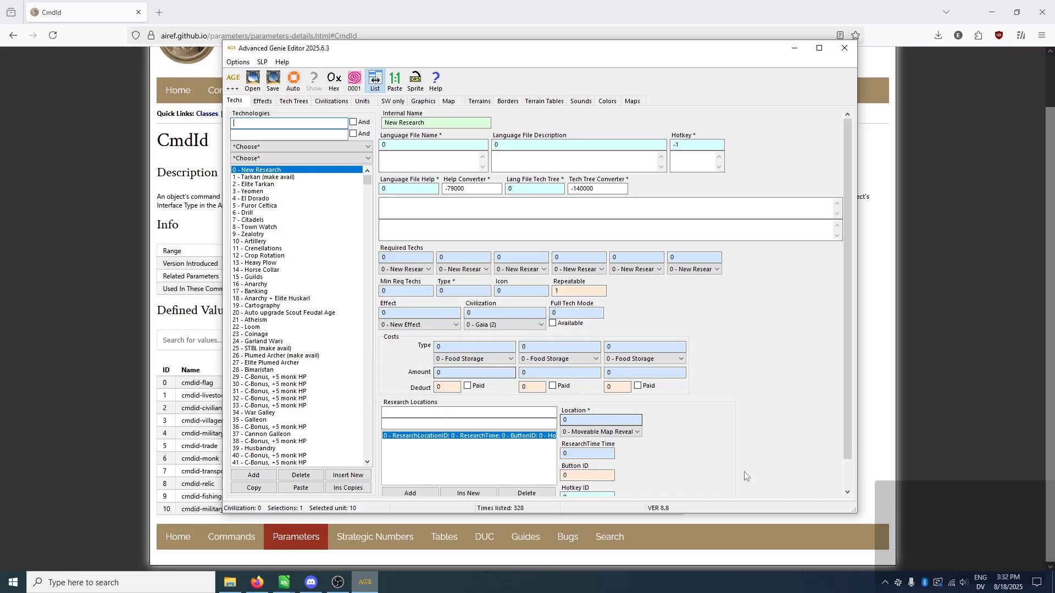
{"action": "scroll", "coordinate": [730, 456], "scroll_direction": "down", "scroll_amount": 1}
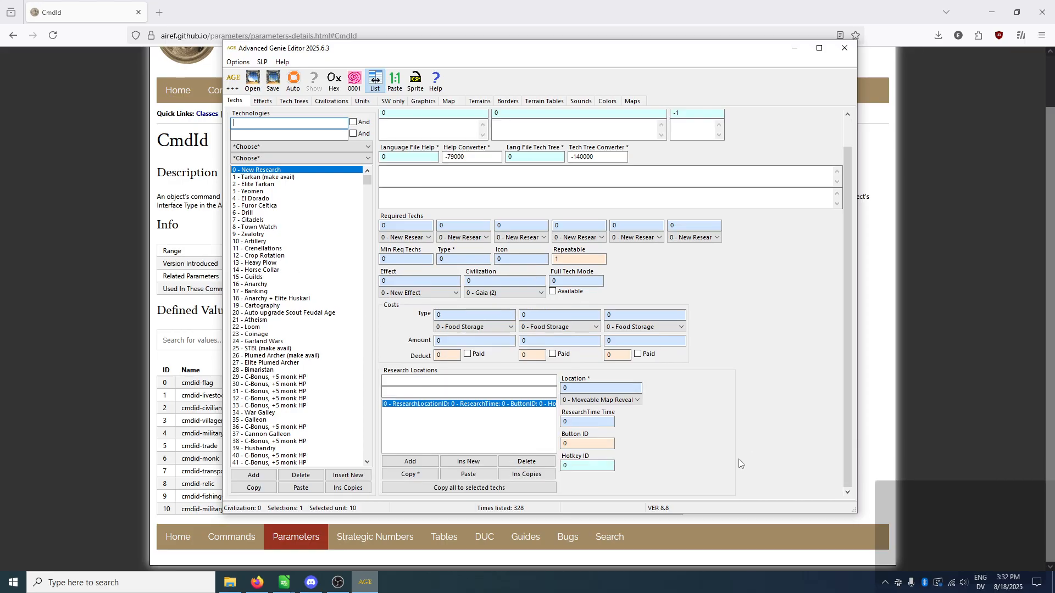
{"action": "left_click", "coordinate": [274, 228]}
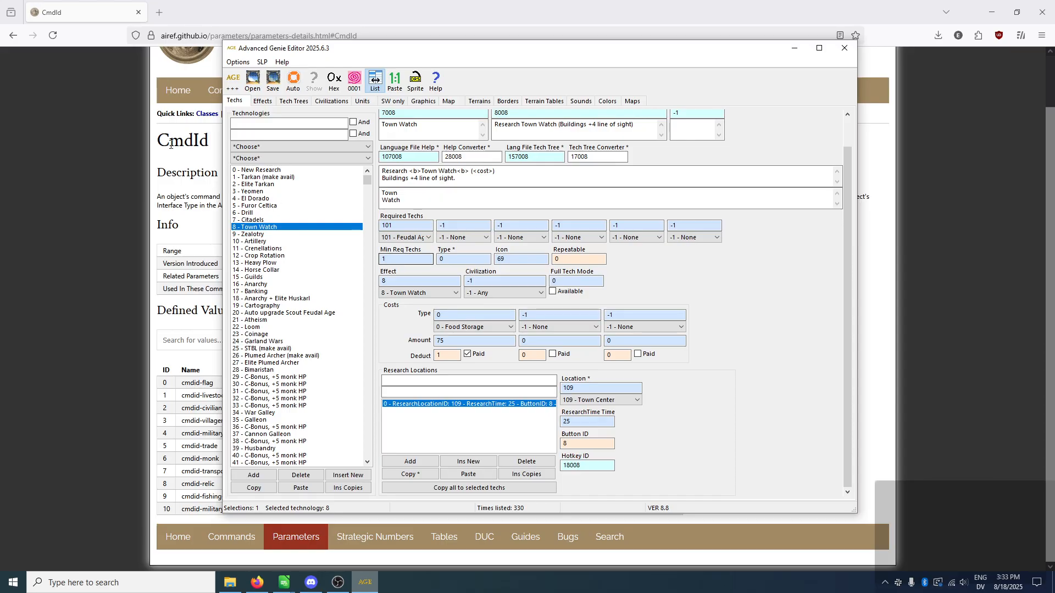
Step: Filter the technologies by "pik" and compare the two research location entries of the Pikeman technology
{"action": "left_click", "coordinate": [271, 123]}
{"action": "type", "text": "pik"}
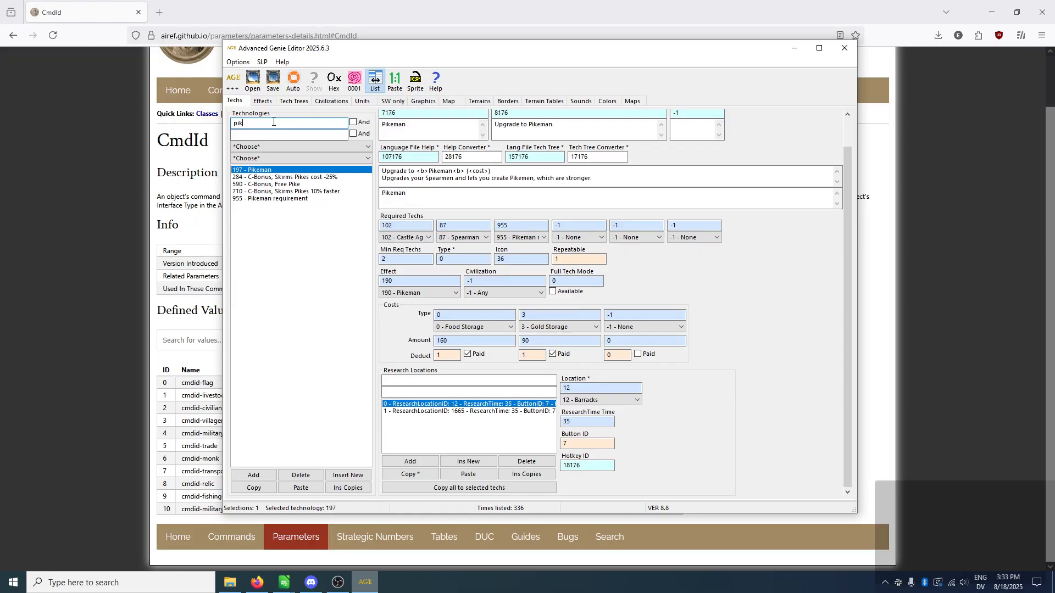
{"action": "left_click", "coordinate": [472, 411]}
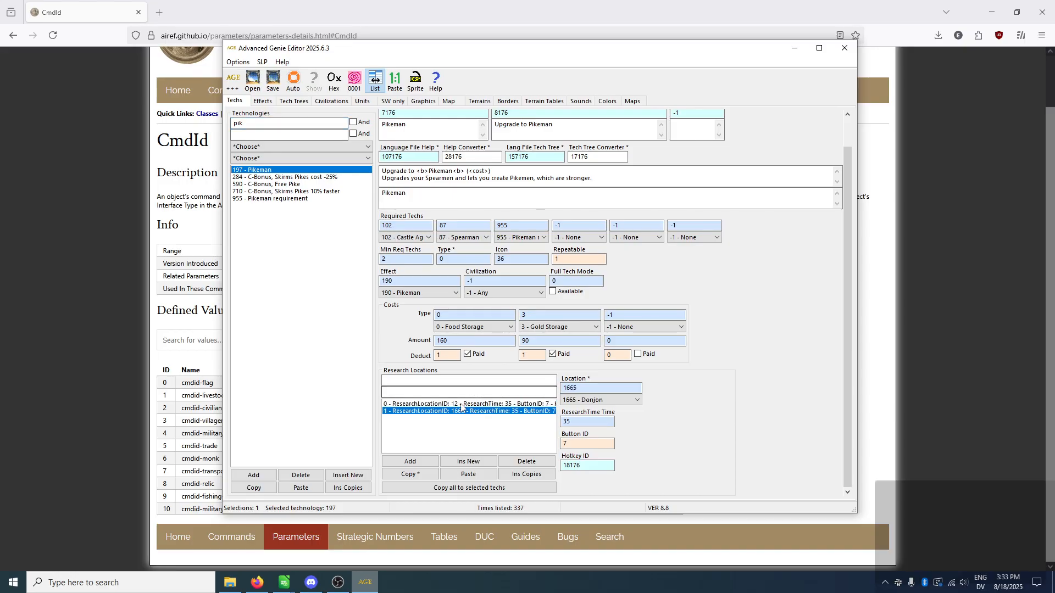
{"action": "left_click", "coordinate": [466, 405]}
{"action": "left_click", "coordinate": [462, 412]}
{"action": "left_click", "coordinate": [461, 406]}
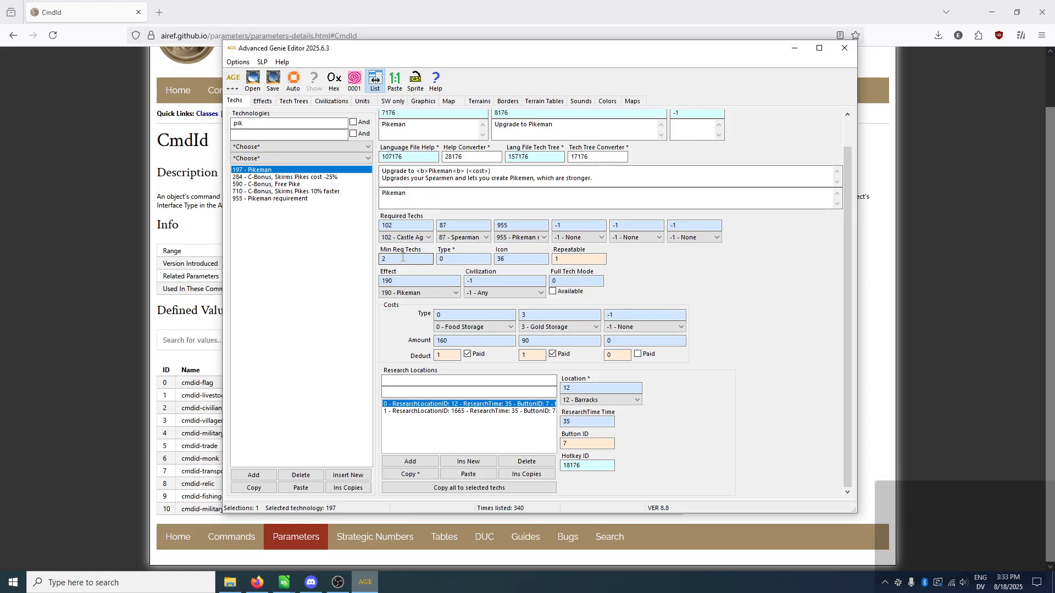
Step: Check the full names of the first three required techs of the Pikeman technology
{"action": "left_click", "coordinate": [418, 237]}
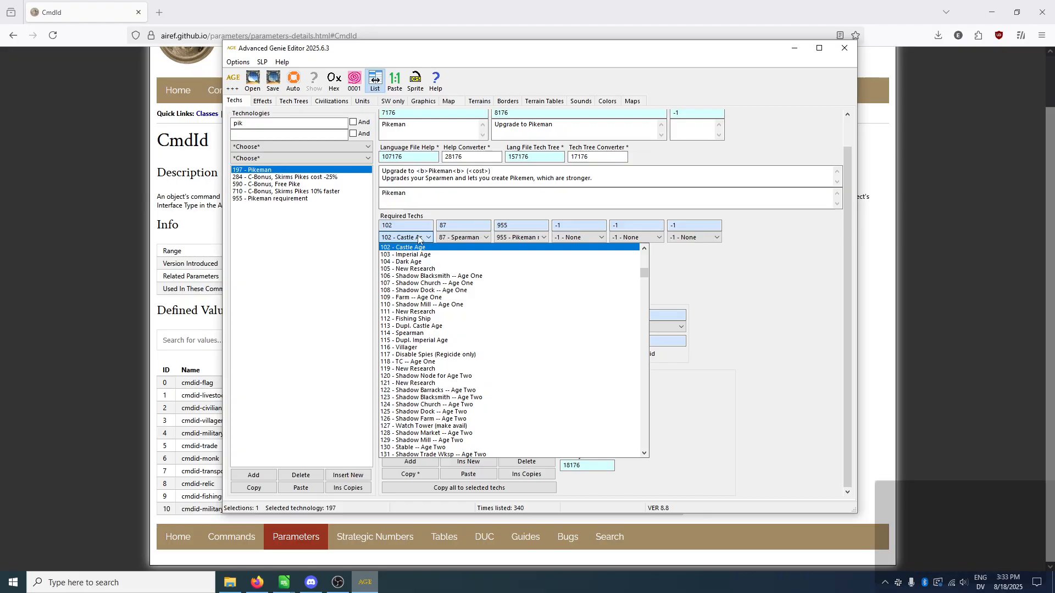
{"action": "left_click", "coordinate": [419, 238]}
{"action": "left_click", "coordinate": [461, 237]}
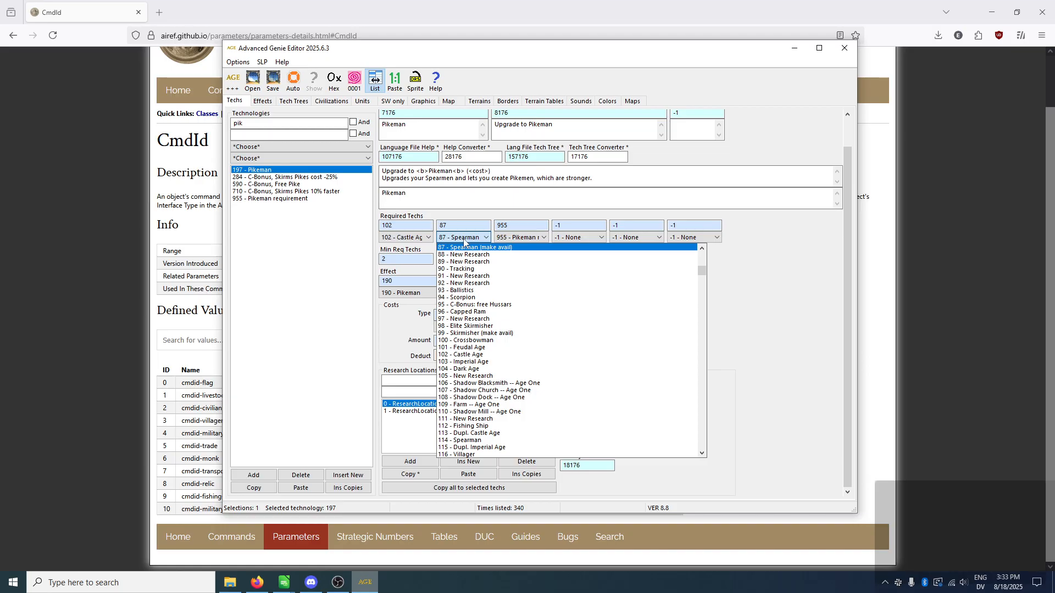
{"action": "left_click", "coordinate": [464, 242]}
{"action": "left_click", "coordinate": [532, 239]}
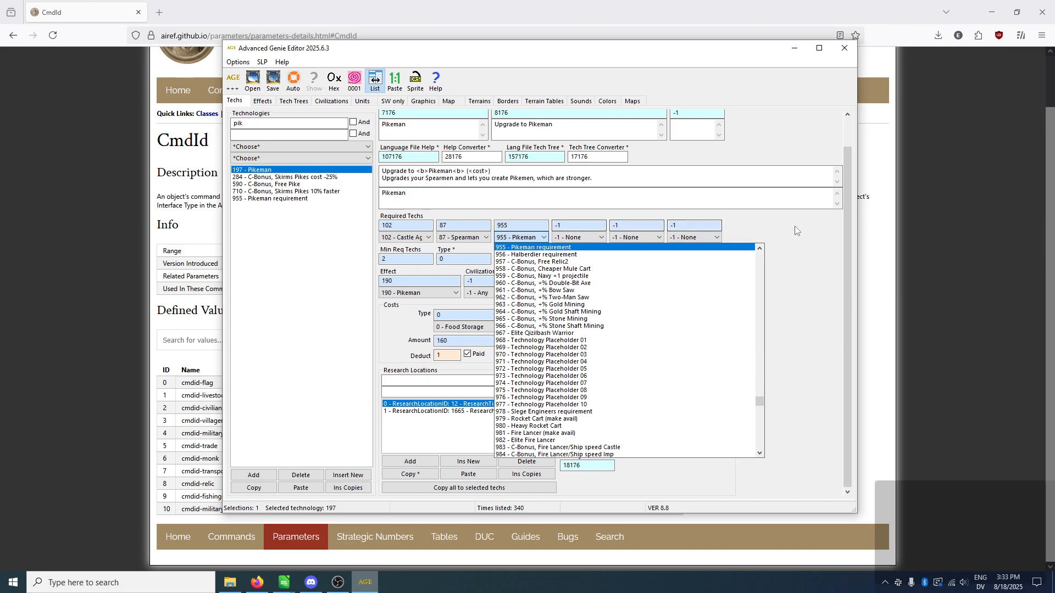
{"action": "left_click", "coordinate": [507, 236]}
Step: Filter the technologies by "955" and inspect the required techs of the Pikeman requirement technology
{"action": "double_click", "coordinate": [245, 123]}
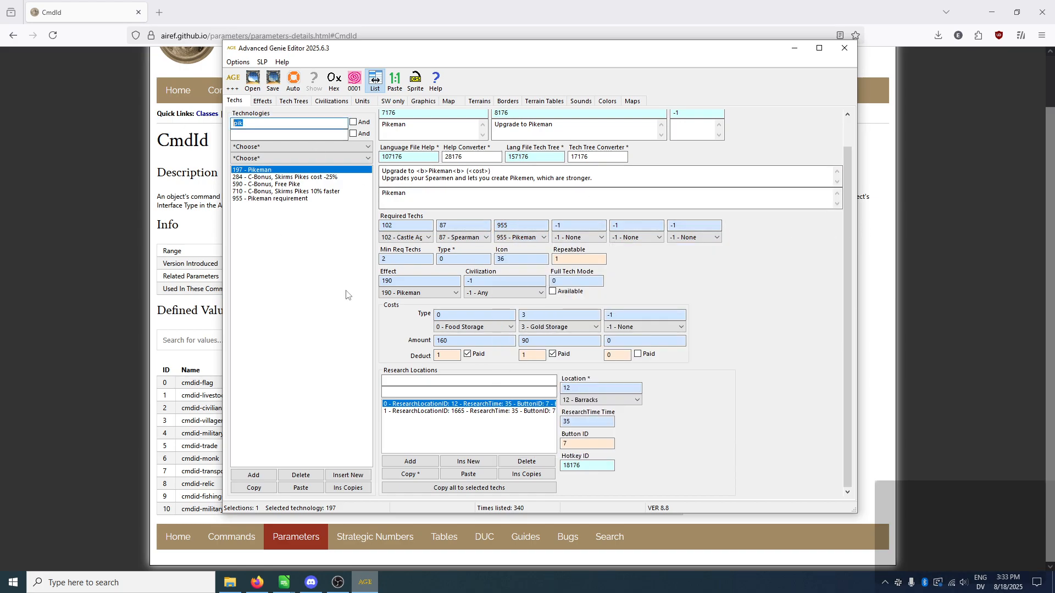
{"action": "type", "text": "955"}
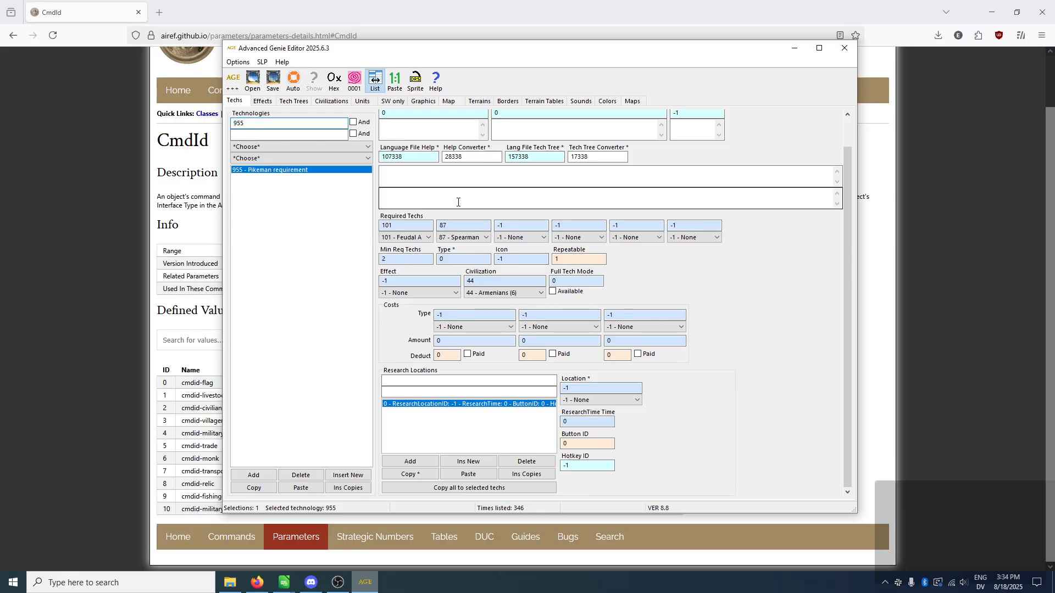
{"action": "left_click", "coordinate": [418, 239]}
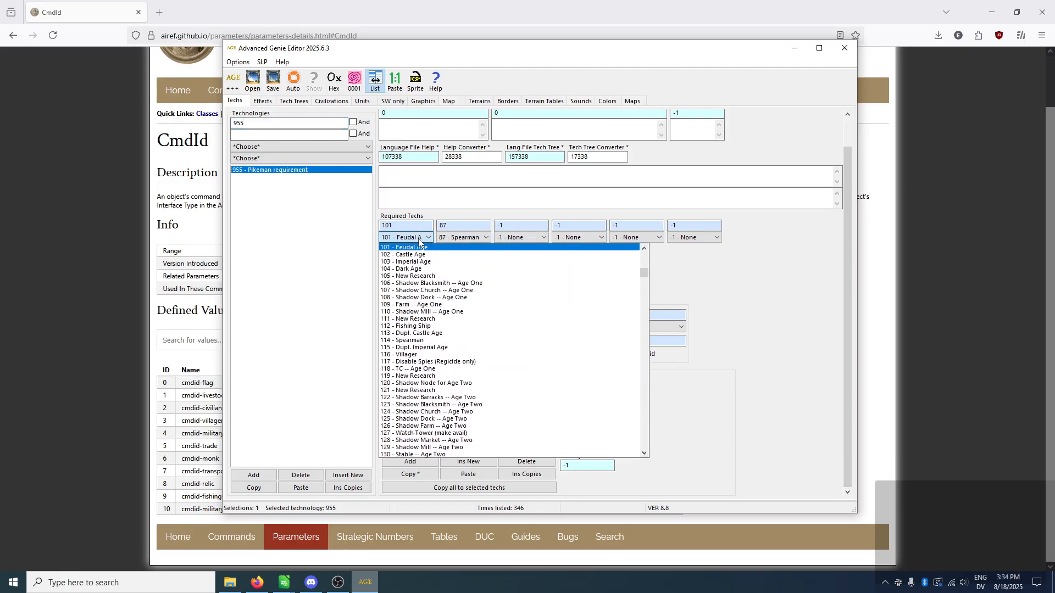
{"action": "left_click", "coordinate": [466, 241]}
{"action": "left_click", "coordinate": [464, 239]}
{"action": "left_click", "coordinate": [816, 301]}
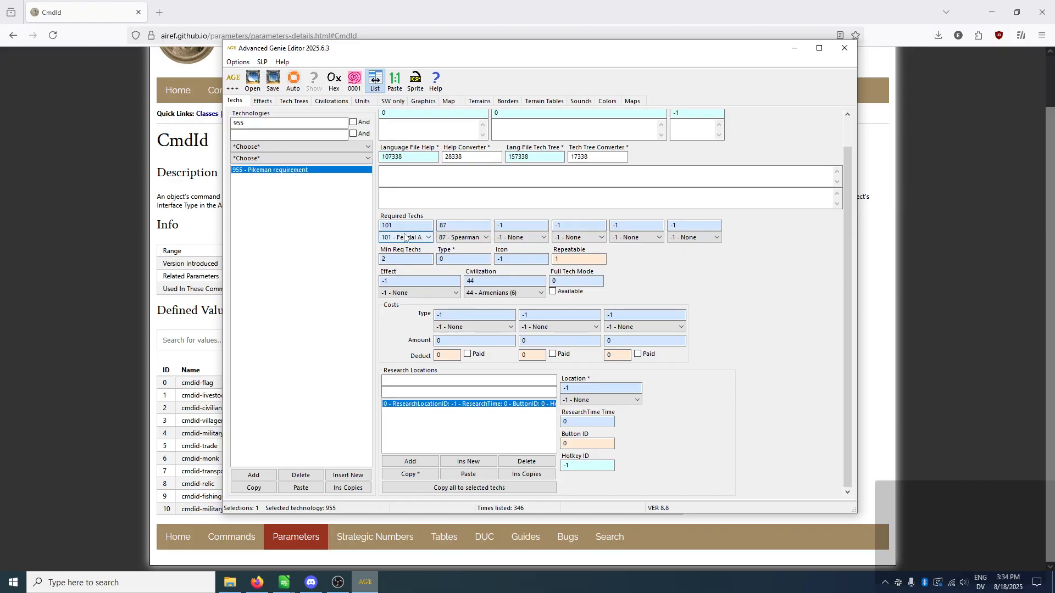
{"action": "left_click", "coordinate": [460, 239]}
{"action": "left_click", "coordinate": [461, 241]}
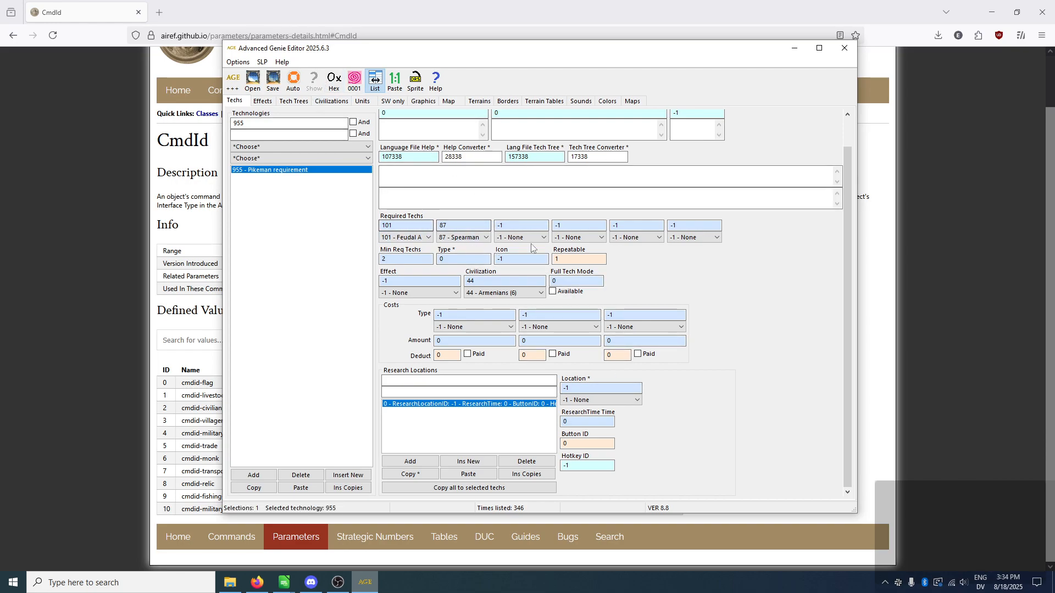
Step: Filter by "spear", check the required techs of Spearman (make avail), and look up its required tech by filtering for "950"
{"action": "double_click", "coordinate": [268, 124]}
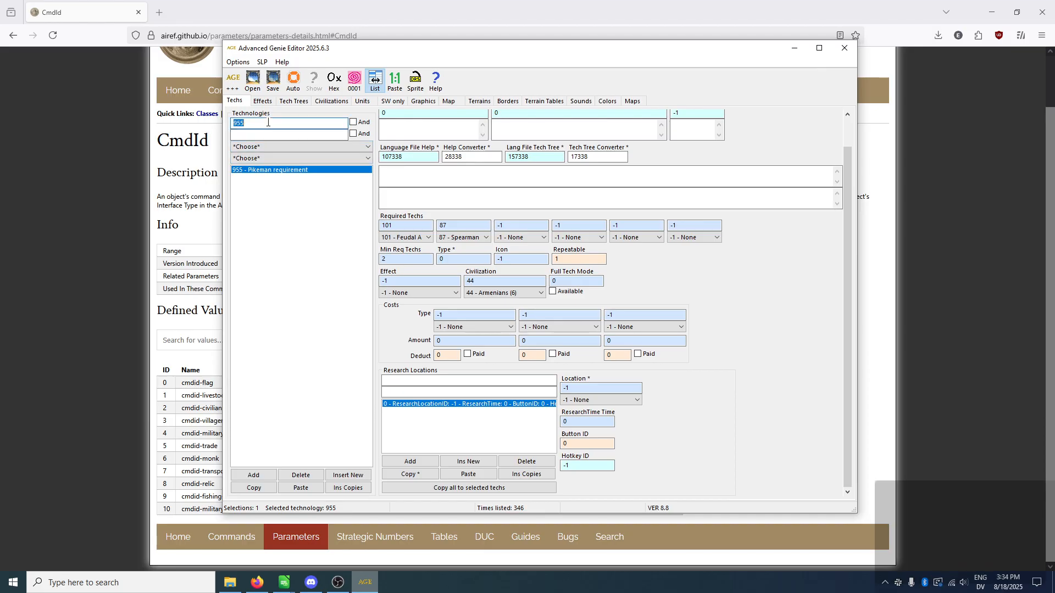
{"action": "key", "text": "BackSpace"}
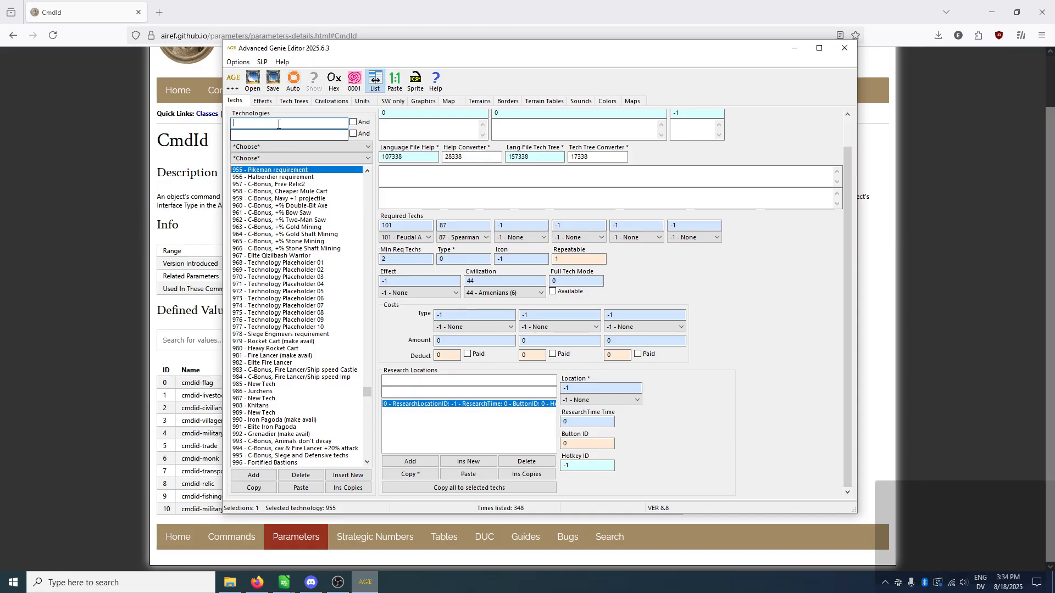
{"action": "type", "text": "spear"}
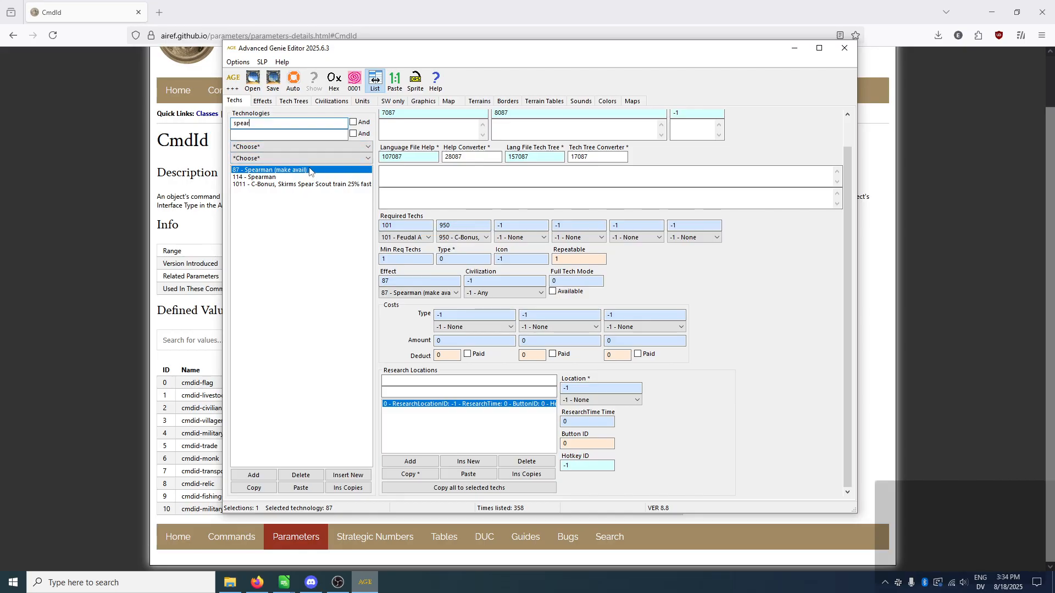
{"action": "left_click", "coordinate": [419, 241]}
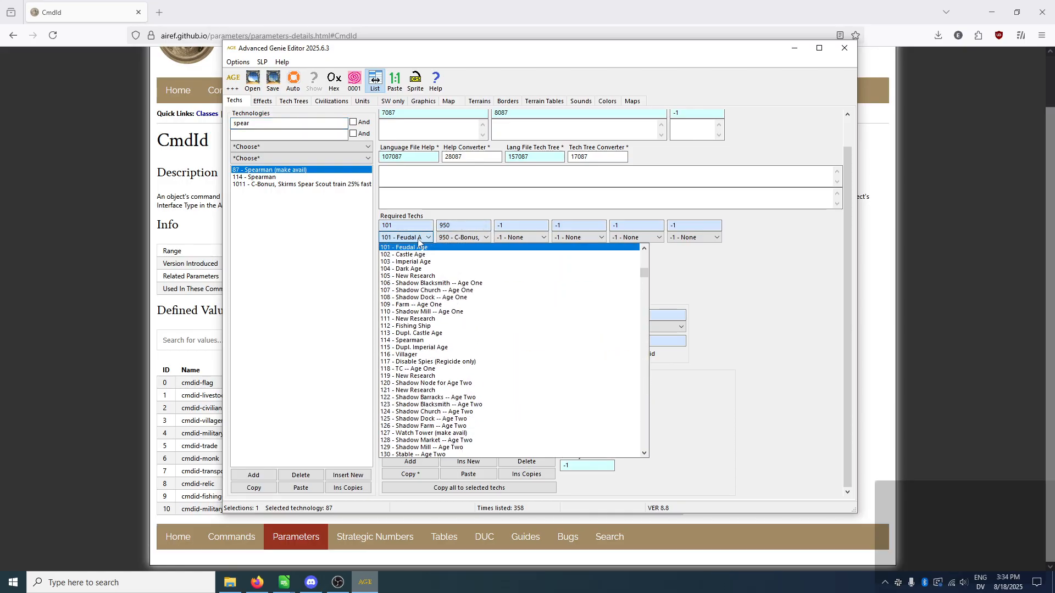
{"action": "left_click", "coordinate": [457, 230]}
{"action": "left_click", "coordinate": [455, 238]}
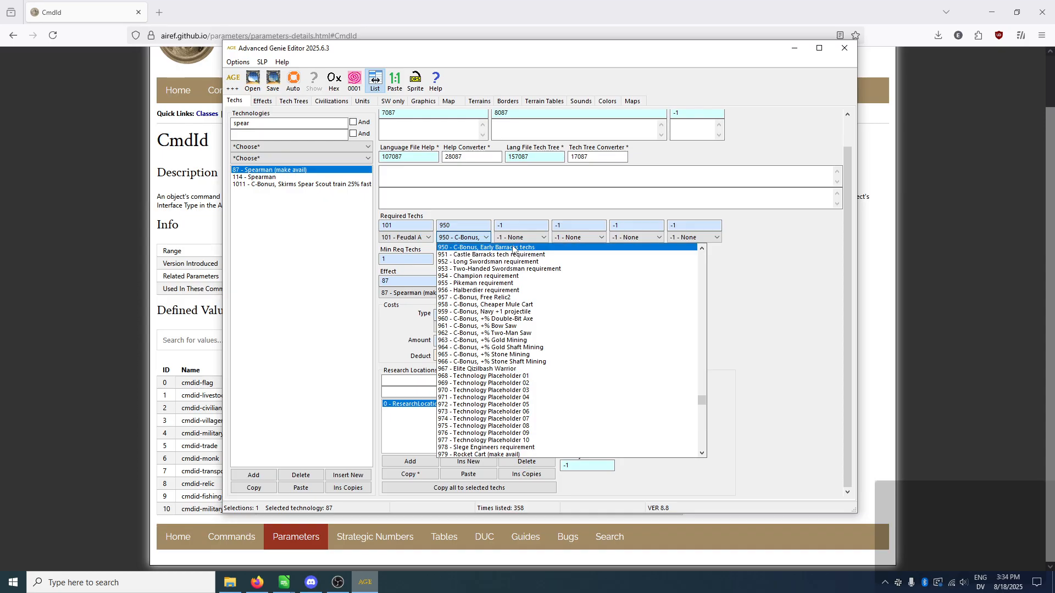
{"action": "double_click", "coordinate": [270, 123]}
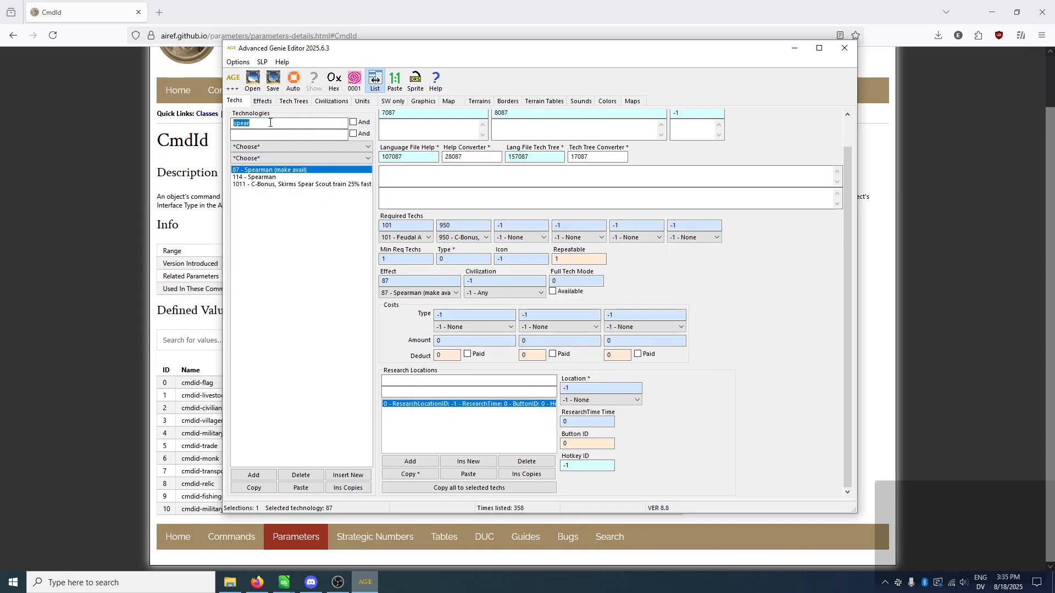
{"action": "type", "text": "950"}
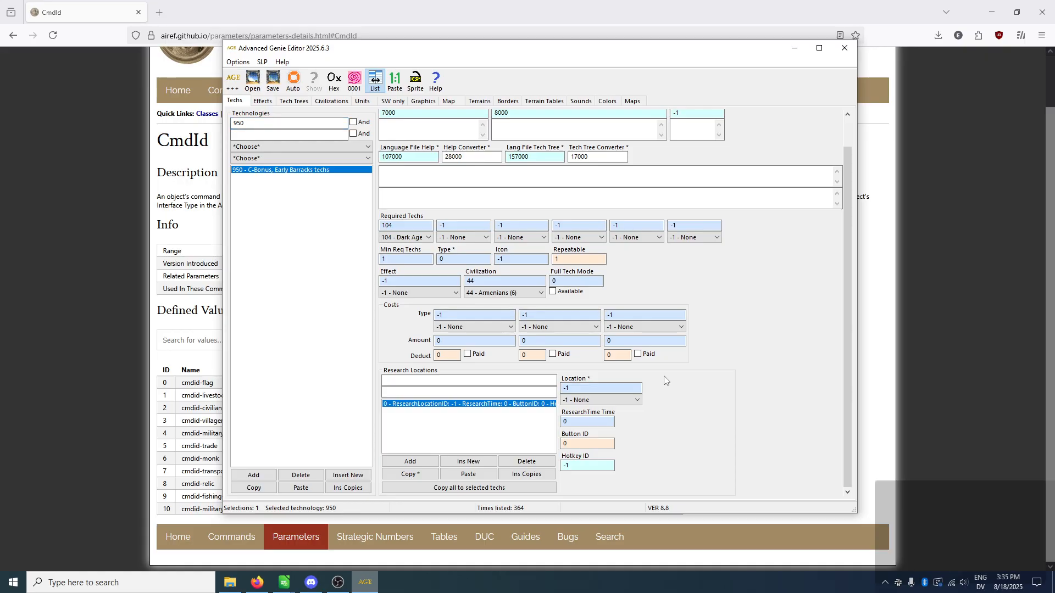
Step: Replace the technology filter with "scale" and select Scale Barding Armor to view its properties
{"action": "double_click", "coordinate": [253, 122]}
{"action": "key", "text": "BackSpace"}
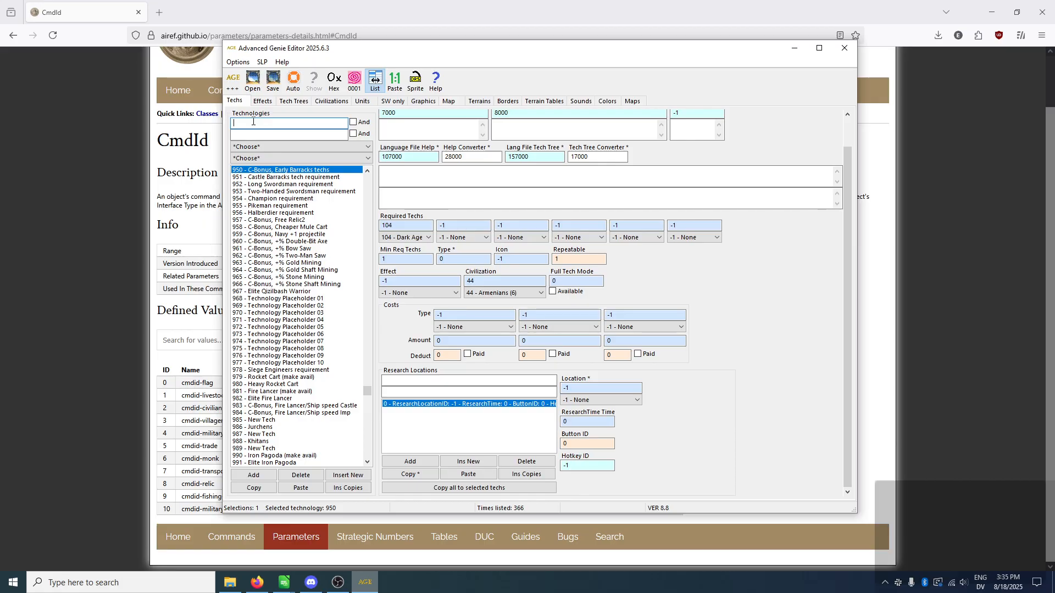
{"action": "type", "text": "scale"}
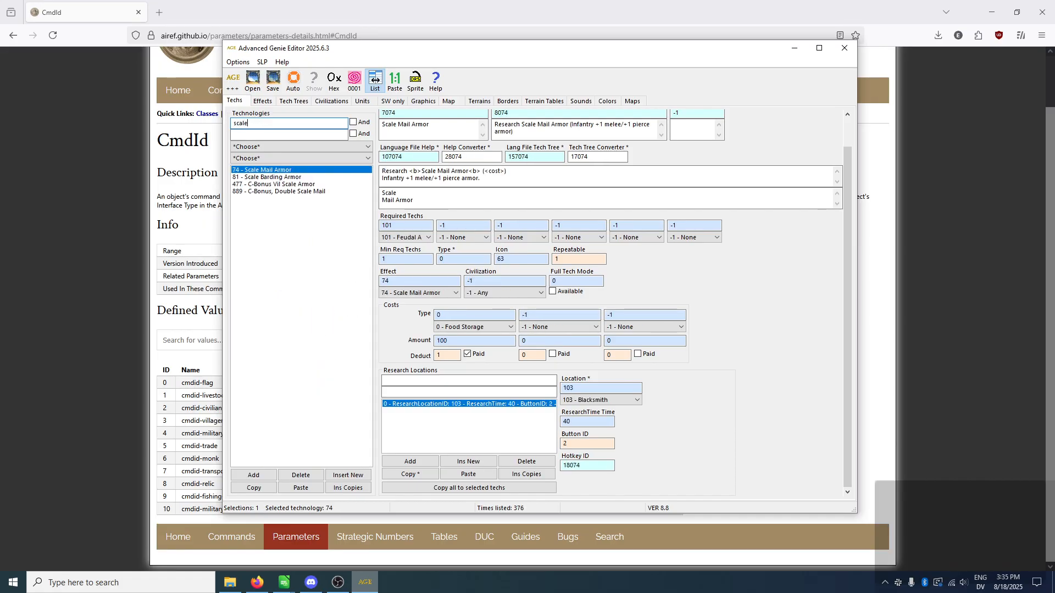
{"action": "left_click", "coordinate": [271, 177]}
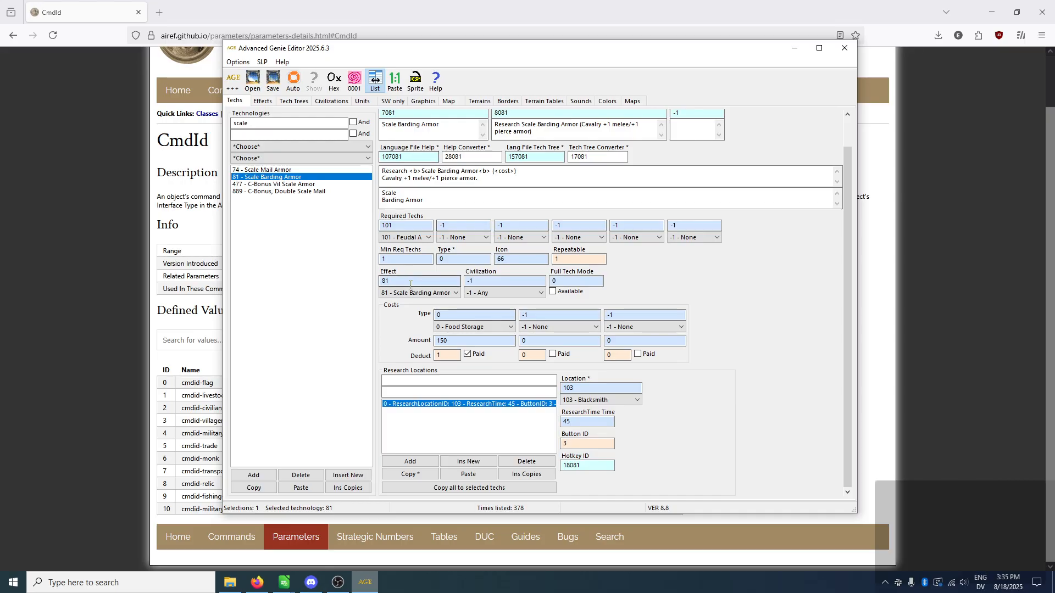
Step: Filter the effects list by "81" and examine the Scale Barding Armor commands for class 12, class 47, unit 775 and unit 1738
{"action": "left_click", "coordinate": [263, 101]}
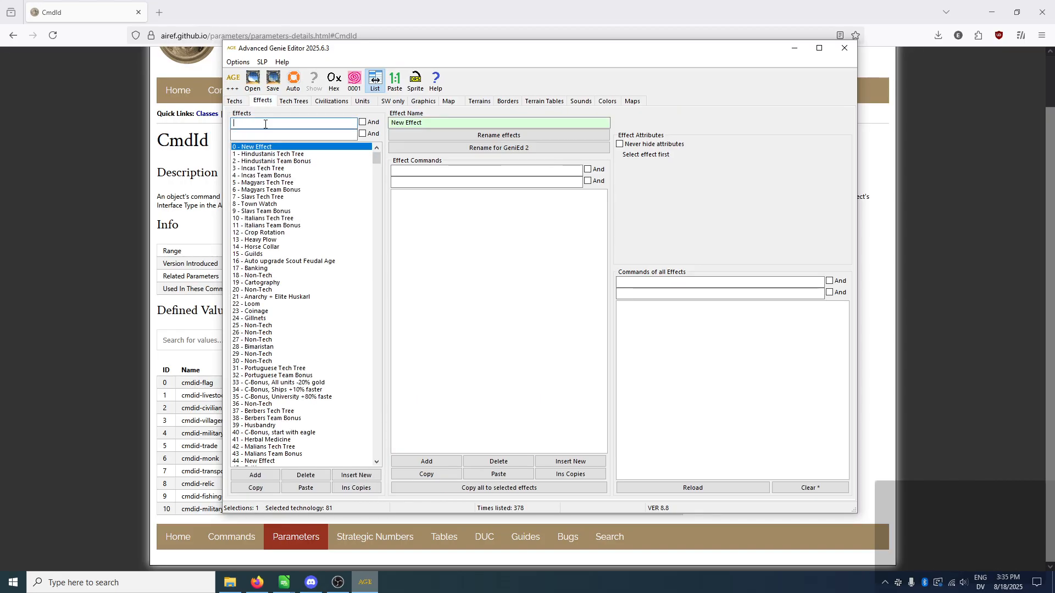
{"action": "type", "text": "81"}
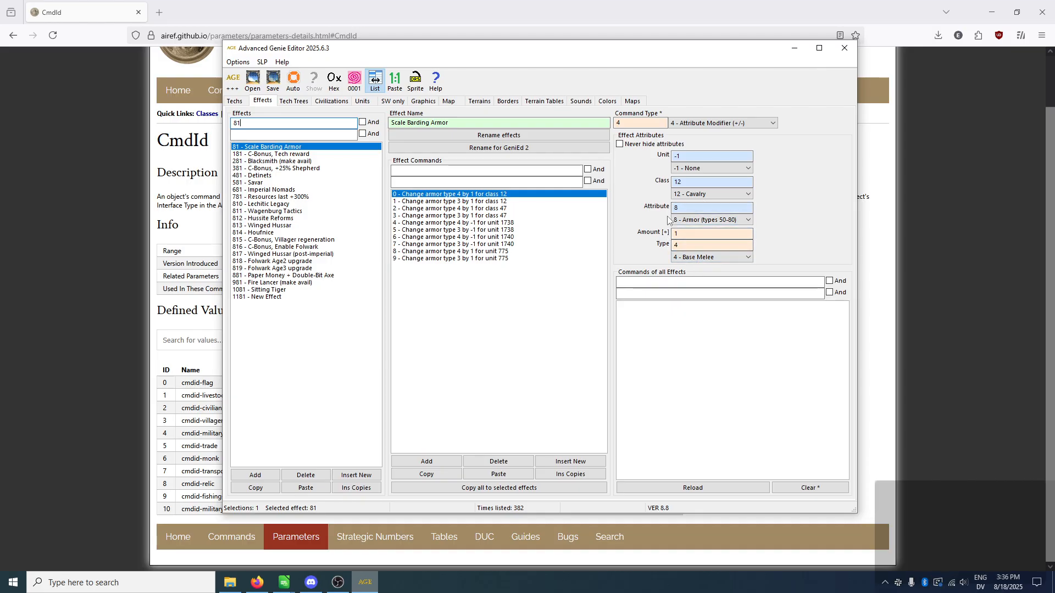
{"action": "left_click", "coordinate": [492, 203]}
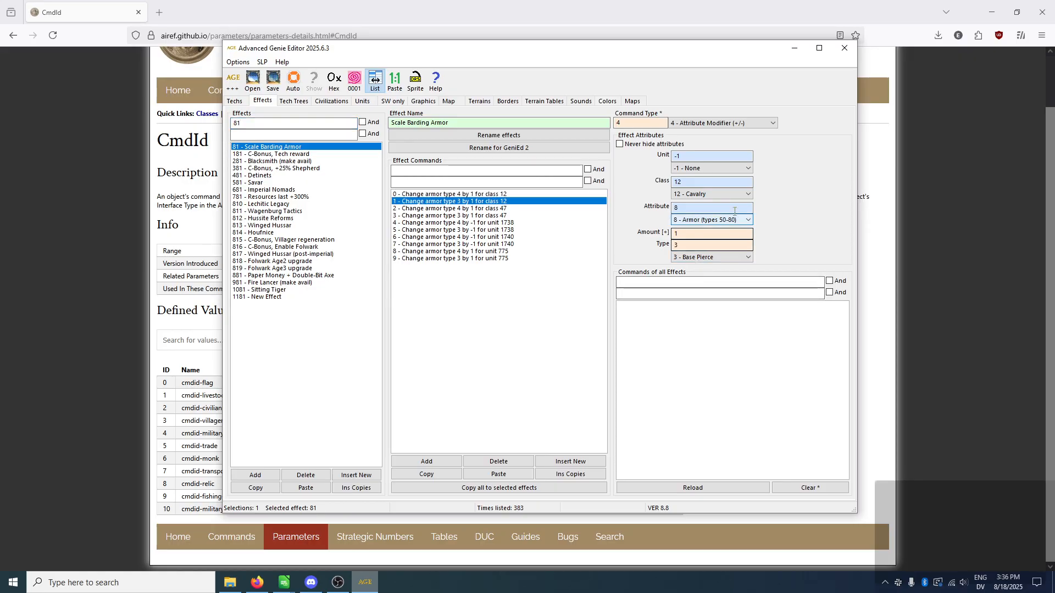
{"action": "key", "text": "Down"}
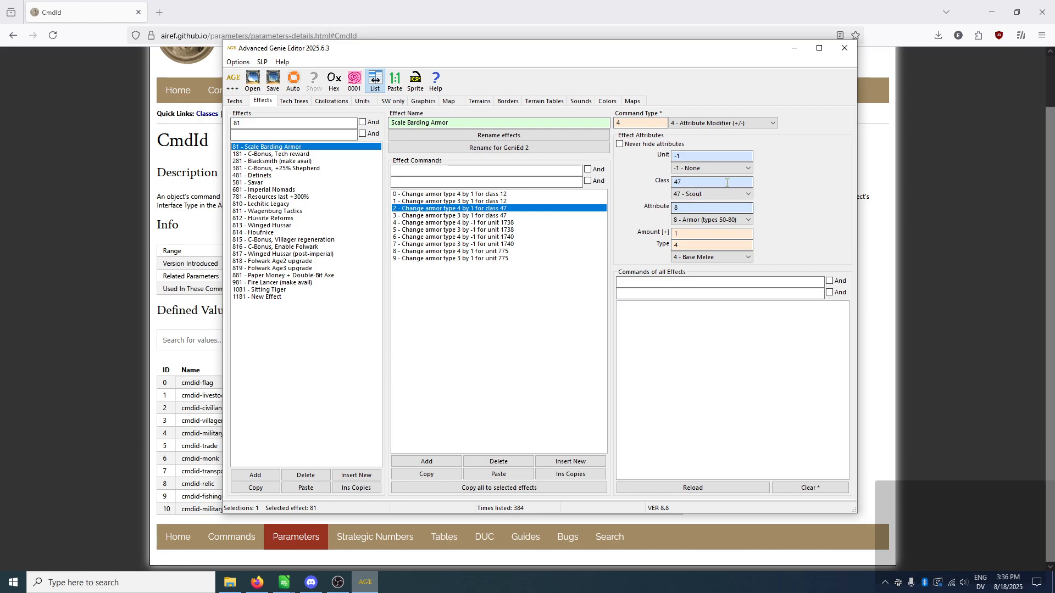
{"action": "left_click", "coordinate": [495, 216]}
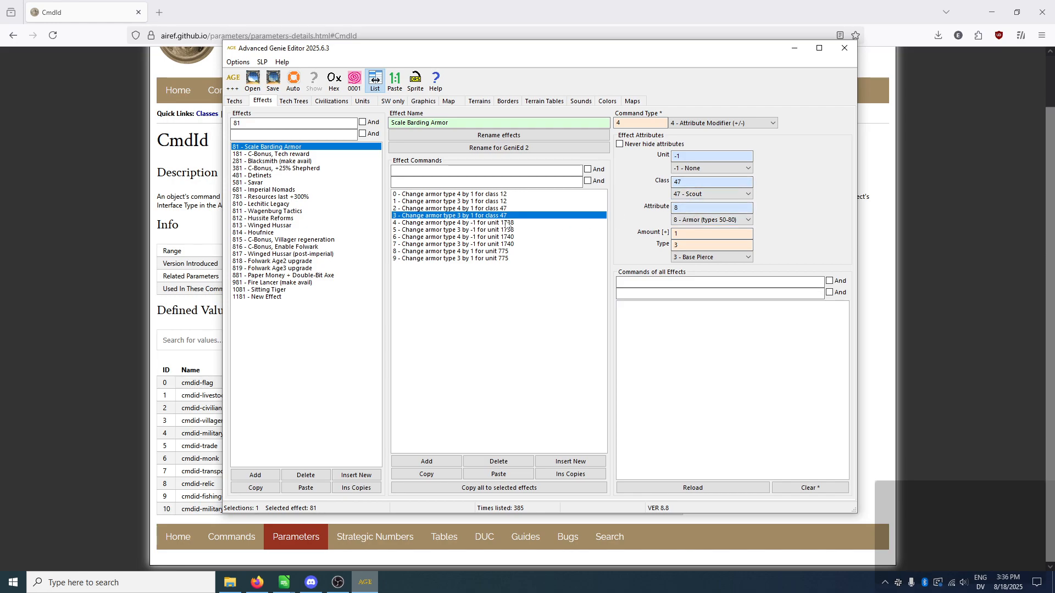
{"action": "left_click", "coordinate": [493, 258]}
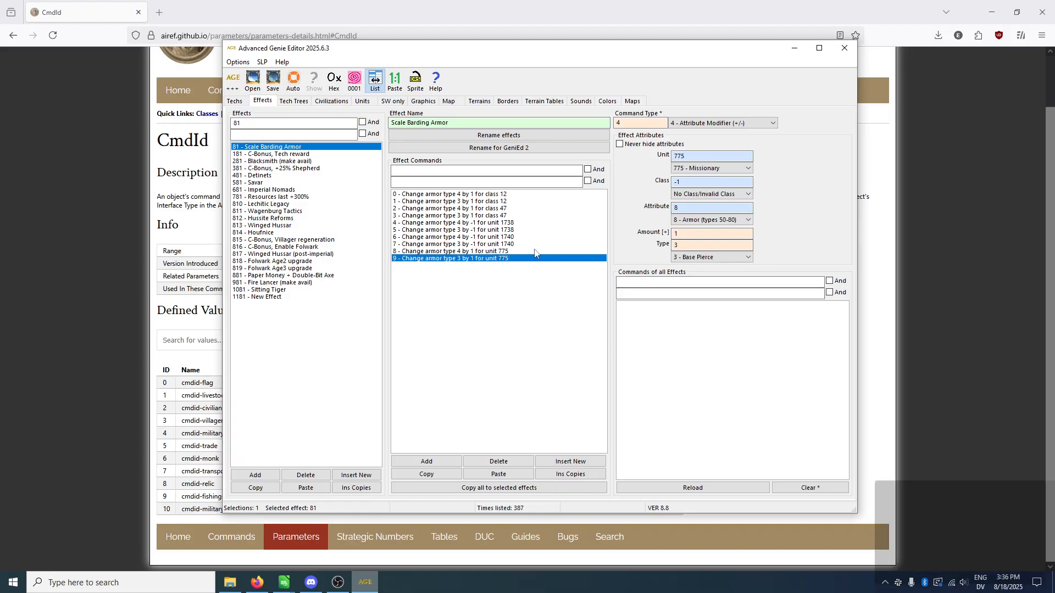
{"action": "left_click", "coordinate": [493, 224]}
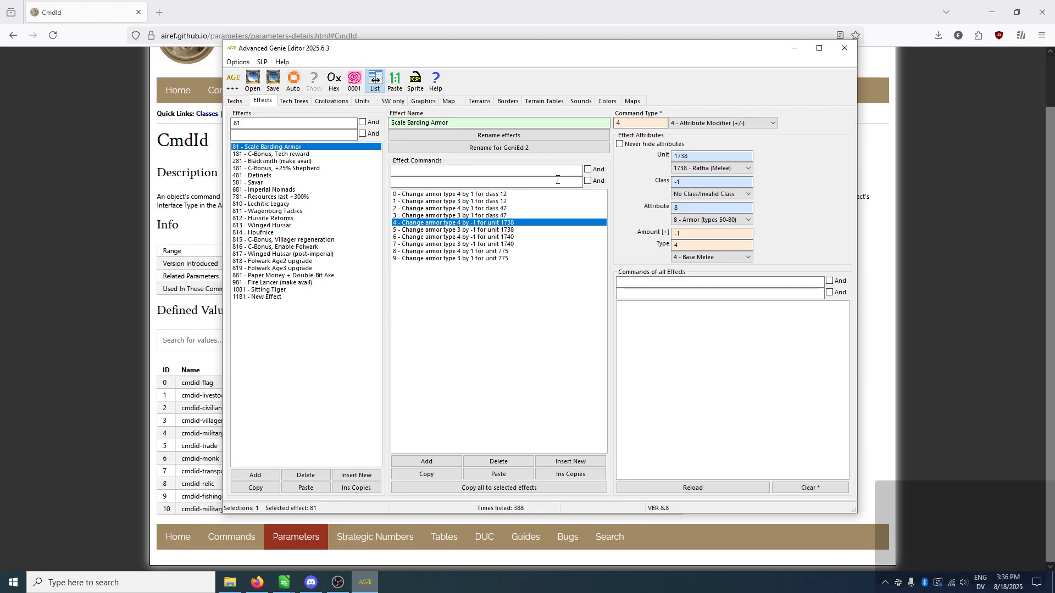
{"action": "left_click", "coordinate": [498, 230]}
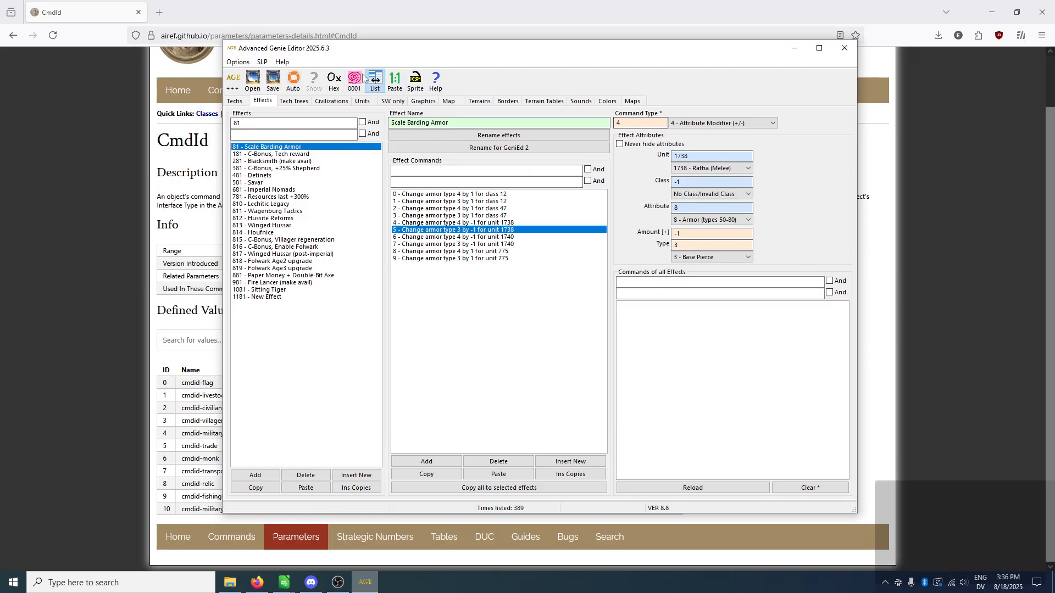
Step: Filter the units by "ratha", check the class of Ratha (Melee), and return to the effects
{"action": "left_click", "coordinate": [363, 101]}
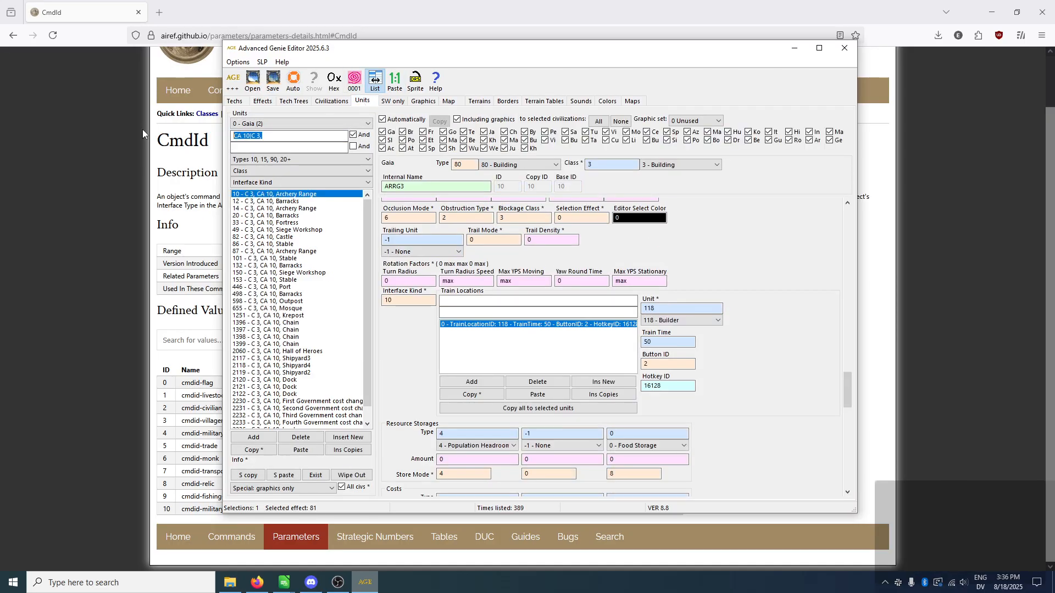
{"action": "type", "text": "ratha"}
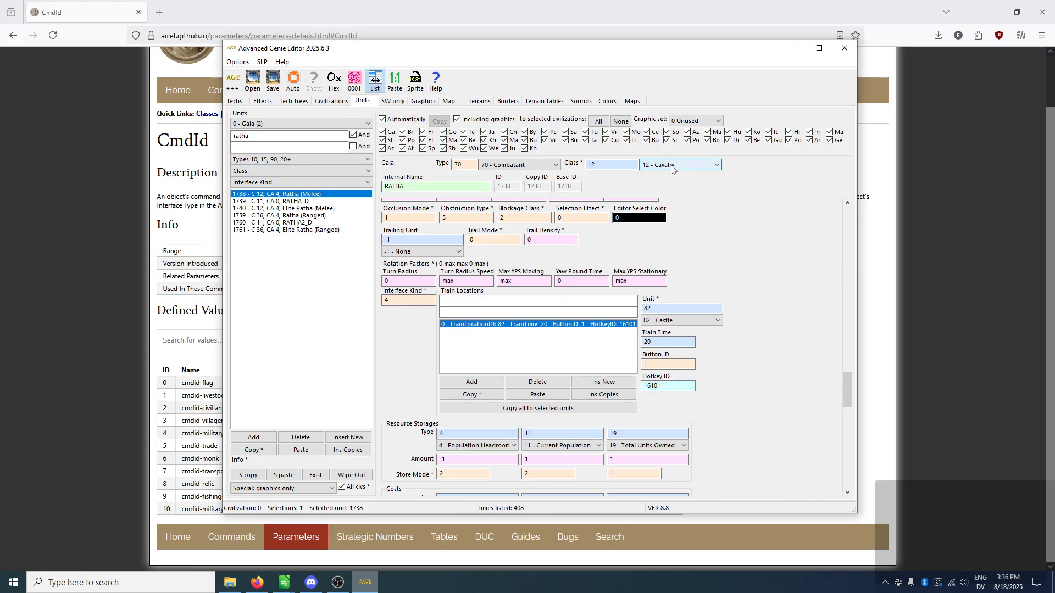
{"action": "left_click", "coordinate": [263, 102]}
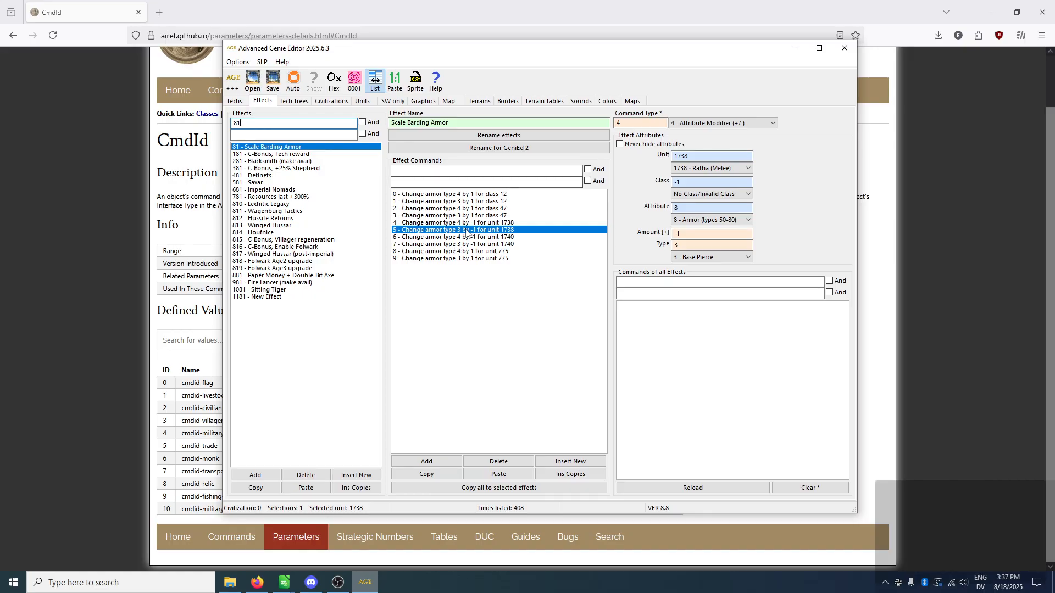
Step: Examine the Scale Barding Armor commands for class 12, unit 1738 and unit 1740 to compare their attributes and amounts
{"action": "left_click", "coordinate": [491, 195]}
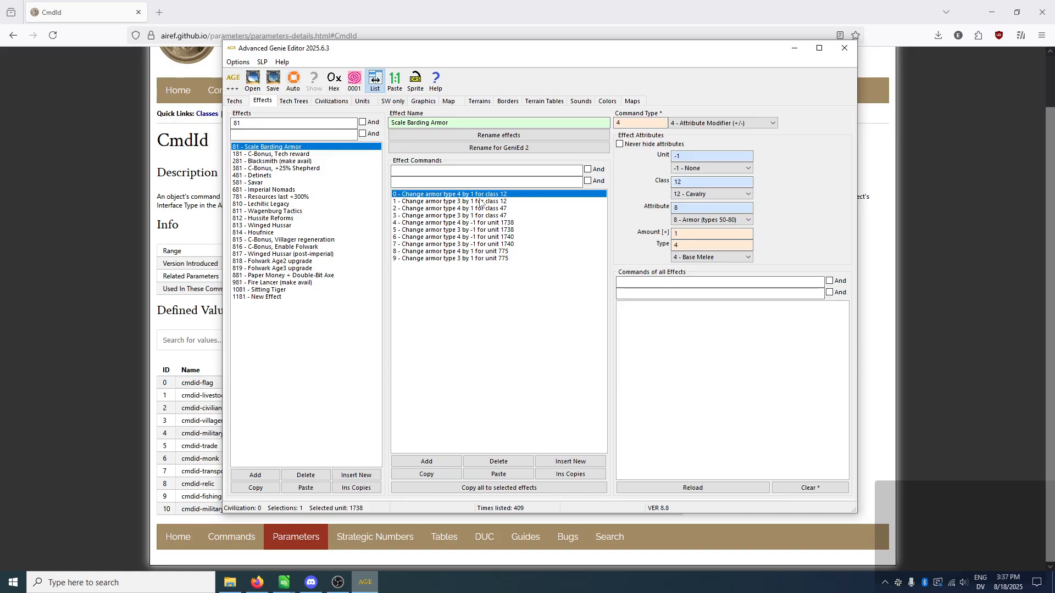
{"action": "left_click", "coordinate": [480, 202]}
{"action": "left_click", "coordinate": [479, 224]}
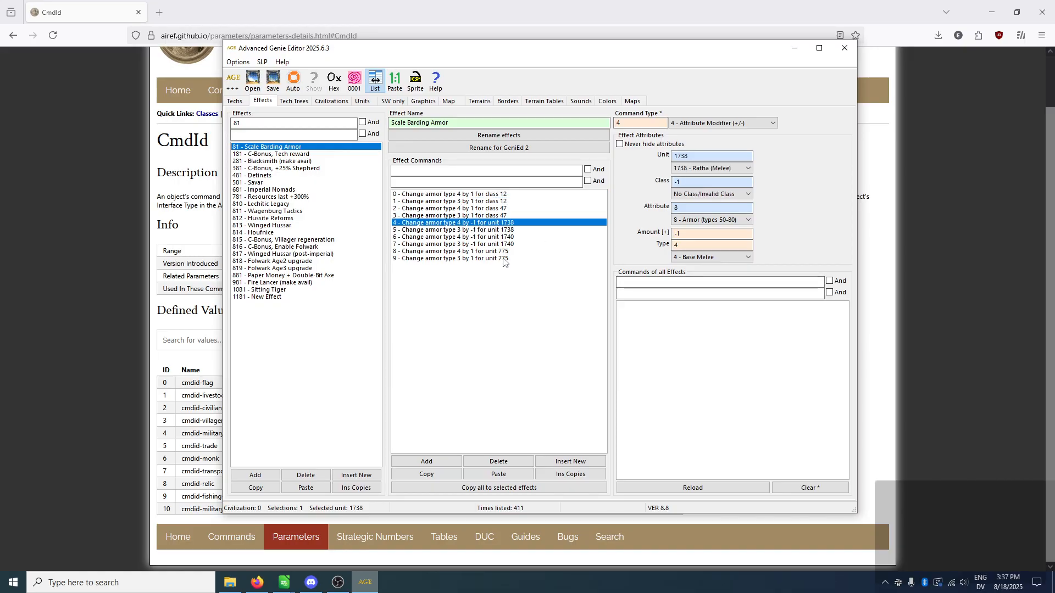
{"action": "key", "text": "Down"}
{"action": "key", "text": "Down"}
{"action": "key", "text": "Down"}
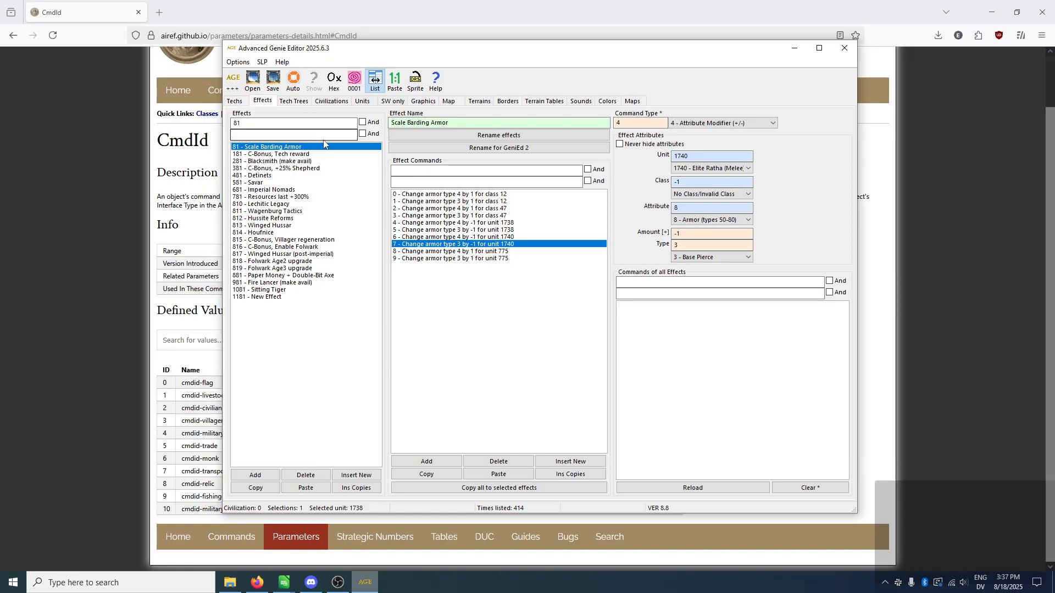
Step: Look up the Ratha (Melee) unit ID and filter the commands of all effects by "1738"
{"action": "left_click", "coordinate": [662, 282]}
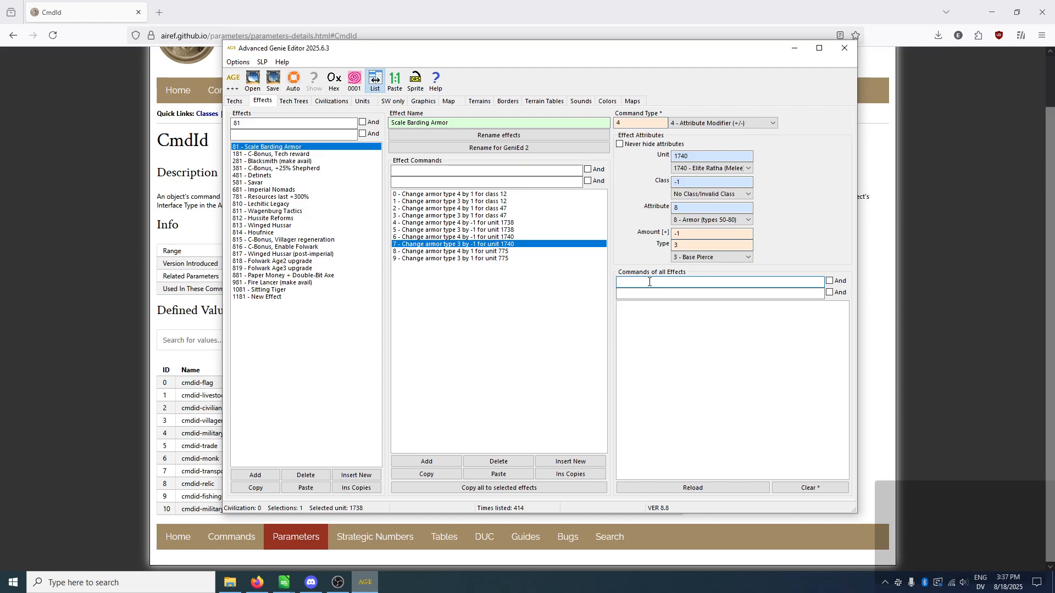
{"action": "left_click", "coordinate": [361, 102]}
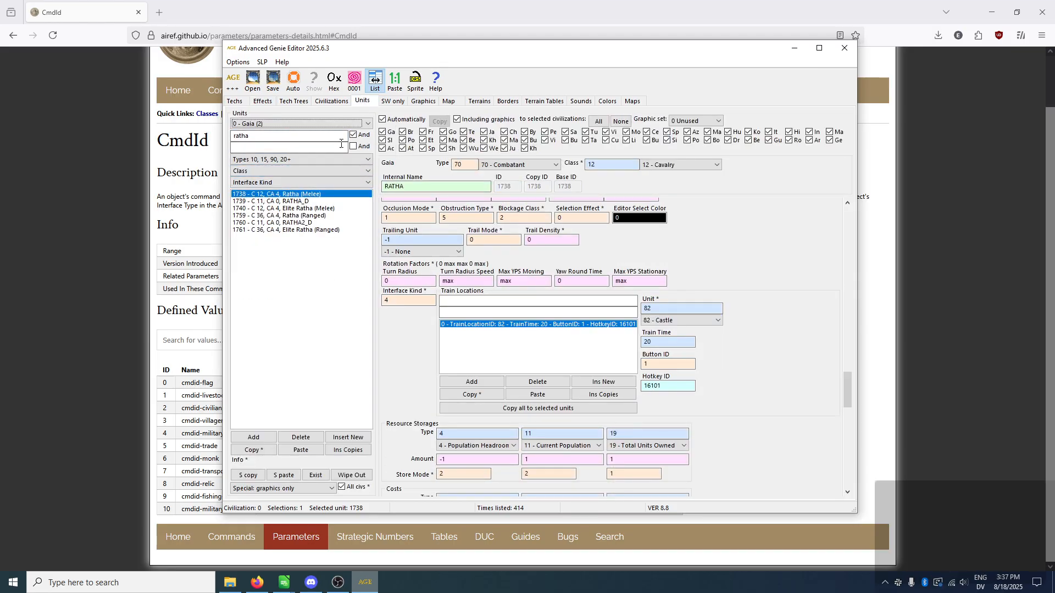
{"action": "left_click", "coordinate": [263, 101]}
{"action": "left_click", "coordinate": [725, 283]}
{"action": "type", "text": "173"}
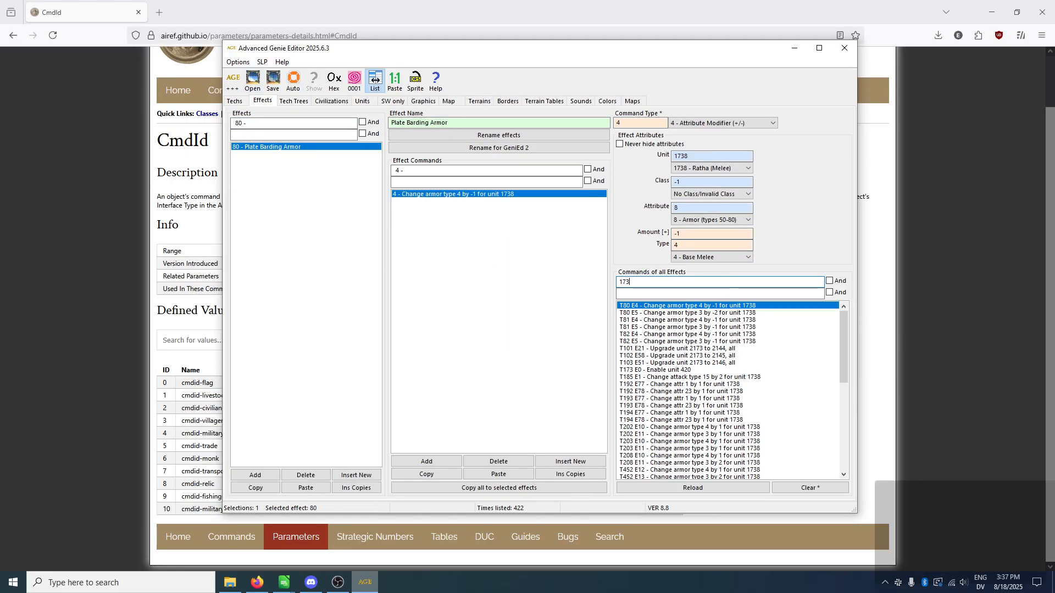
{"action": "type", "text": "8"}
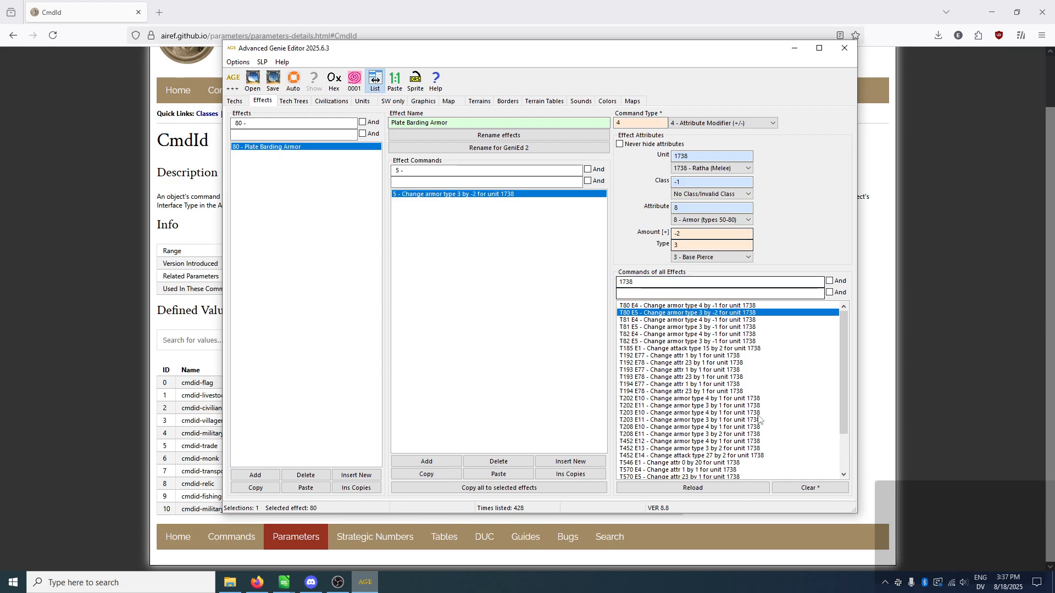
Step: Inspect the unit 1738 commands belonging to effects 81, 82, 185 and 192 and read each effect's name
{"action": "left_click", "coordinate": [700, 327]}
{"action": "key", "text": "Down"}
{"action": "key", "text": "Down"}
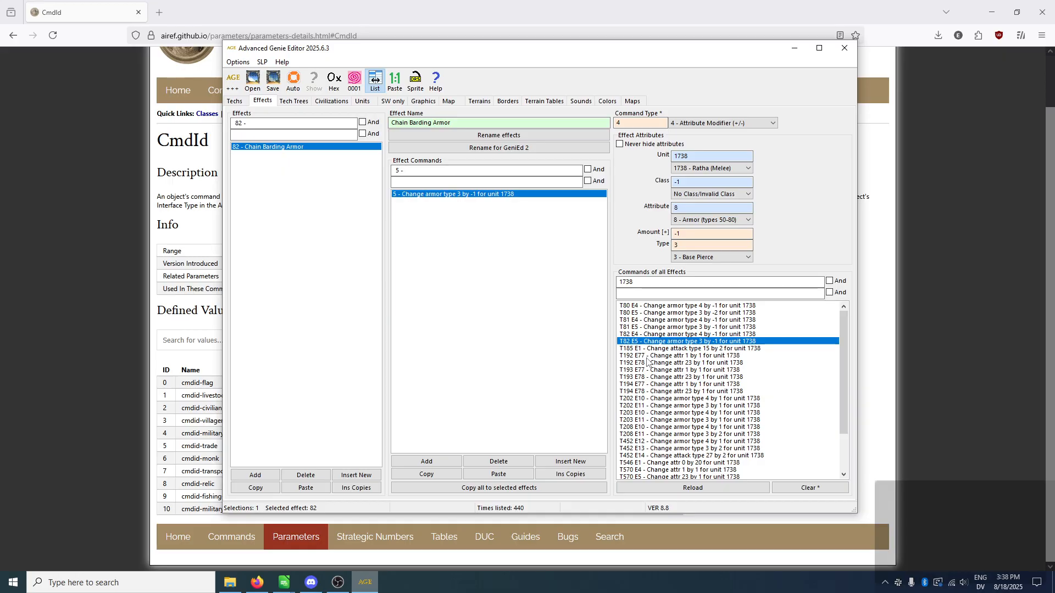
{"action": "left_click", "coordinate": [709, 349]}
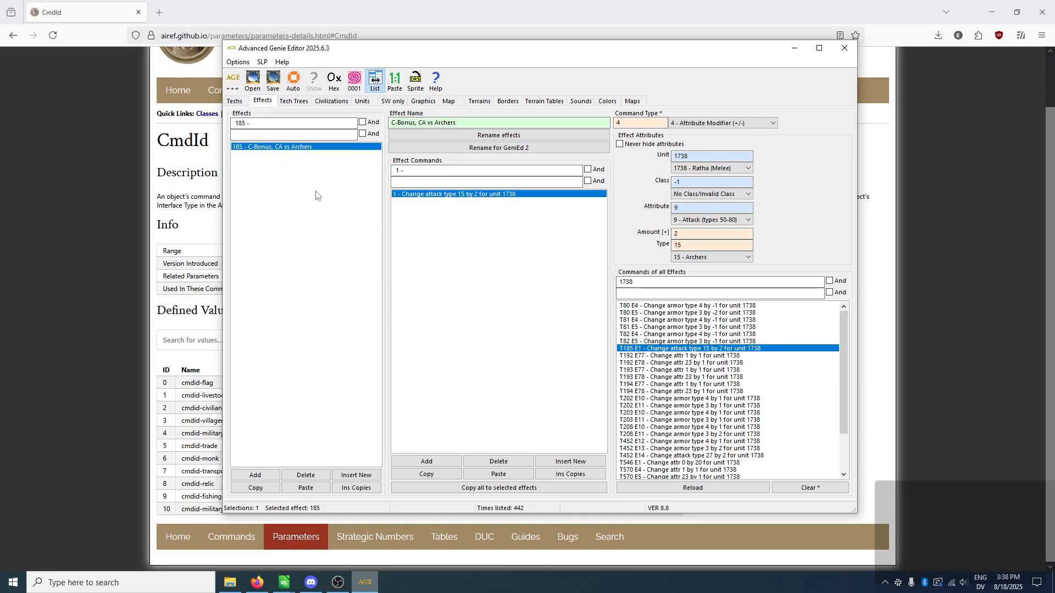
{"action": "left_click", "coordinate": [679, 356]}
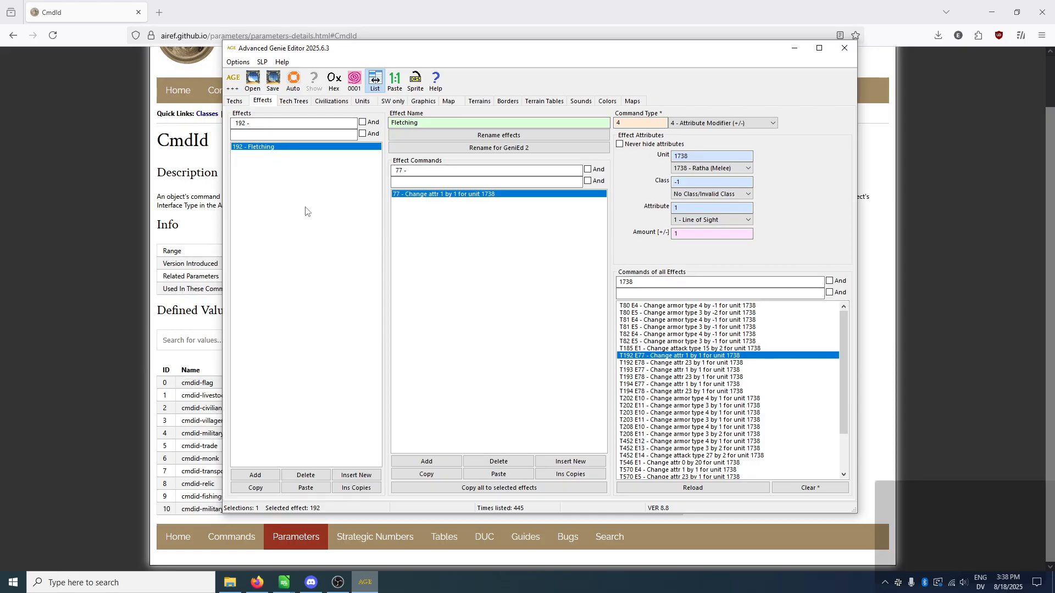
{"action": "left_click", "coordinate": [709, 363]}
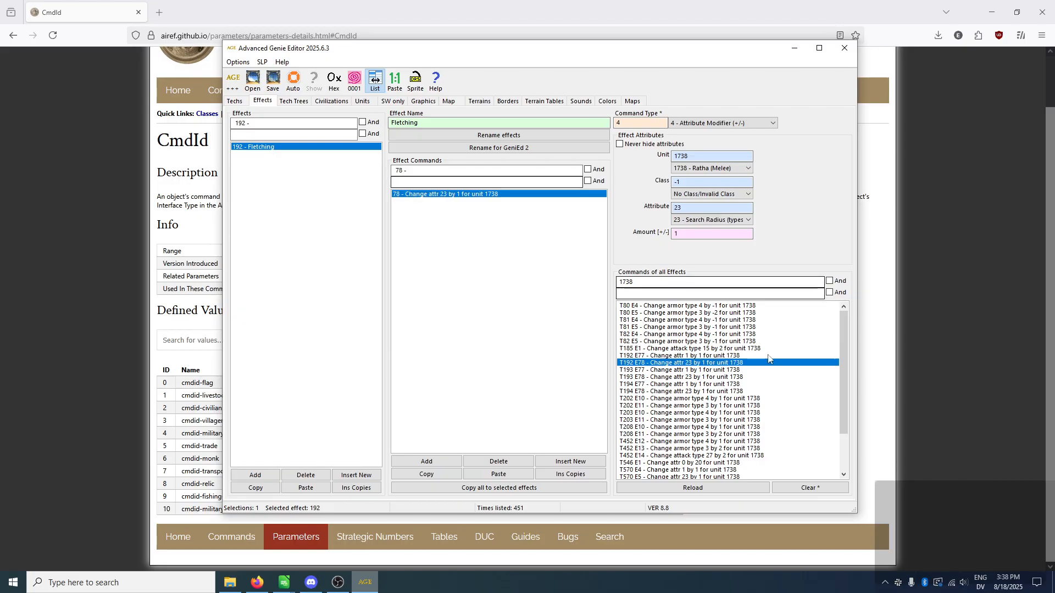
Step: Go through the unit 1738 commands of effects 193, 194, 202 and 203
{"action": "left_click", "coordinate": [681, 371]}
{"action": "left_click", "coordinate": [681, 378]}
{"action": "left_click", "coordinate": [682, 385]}
{"action": "left_click", "coordinate": [685, 391]}
{"action": "scroll", "coordinate": [766, 374], "scroll_direction": "down", "scroll_amount": 2}
{"action": "left_click", "coordinate": [690, 355]}
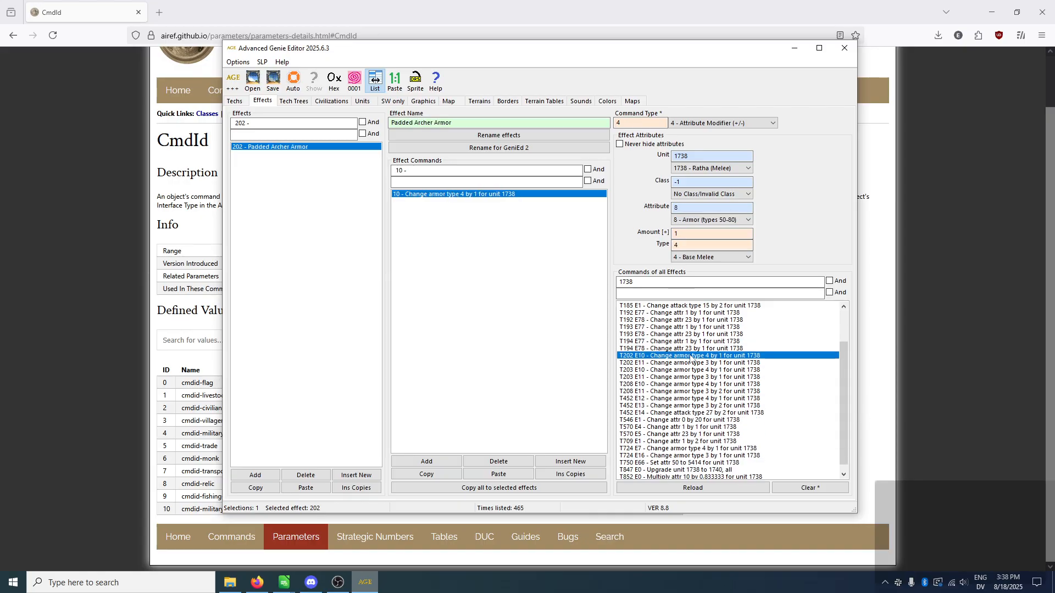
{"action": "left_click", "coordinate": [703, 362]}
{"action": "left_click", "coordinate": [700, 370]}
{"action": "left_click", "coordinate": [696, 377]}
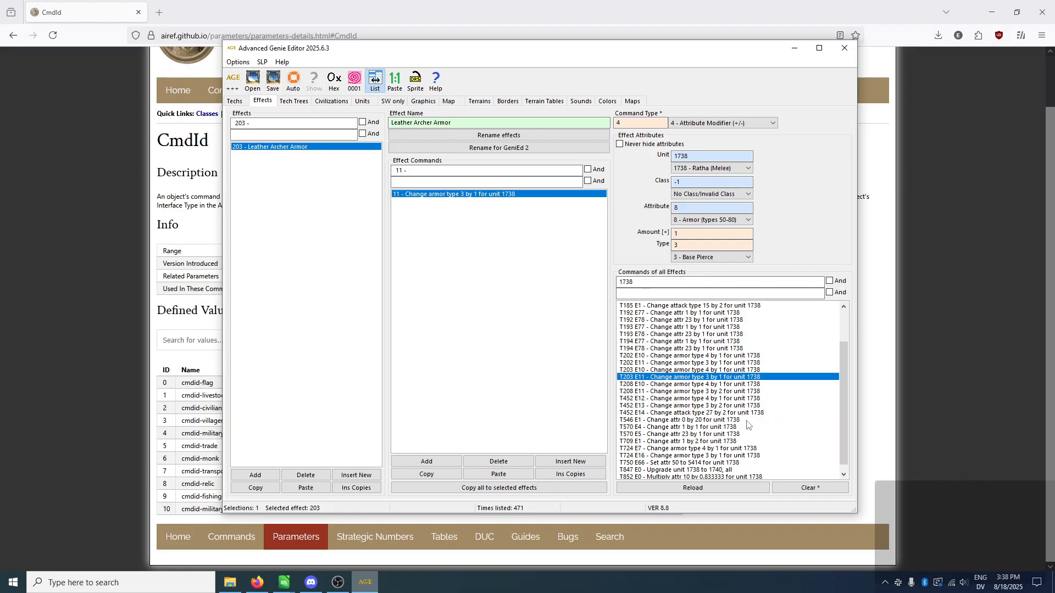
Step: Clear the filters for the commands of all effects, the effect commands and the effects list
{"action": "double_click", "coordinate": [637, 282]}
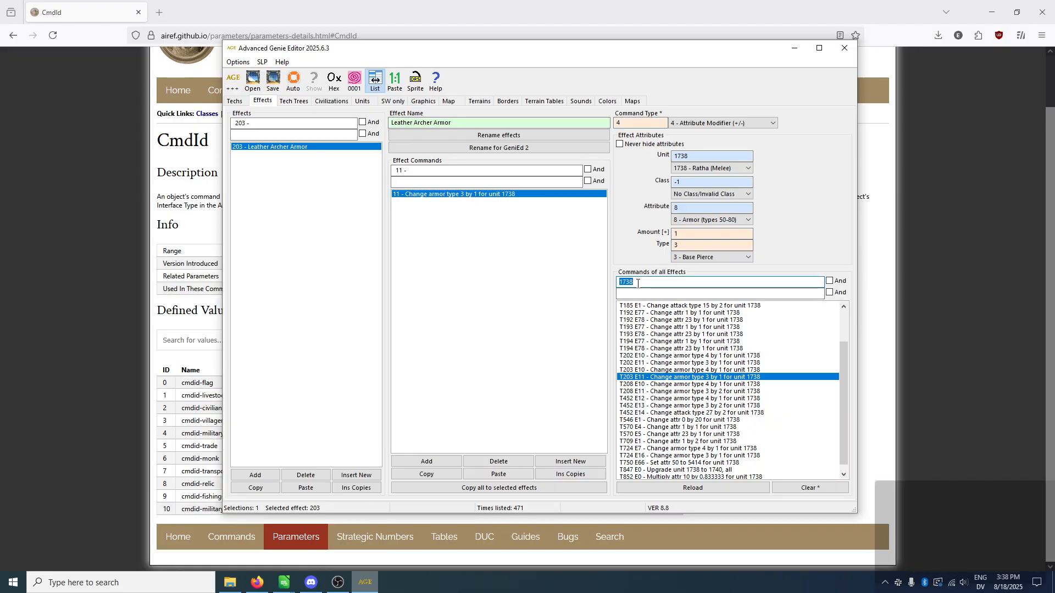
{"action": "key", "text": "BackSpace"}
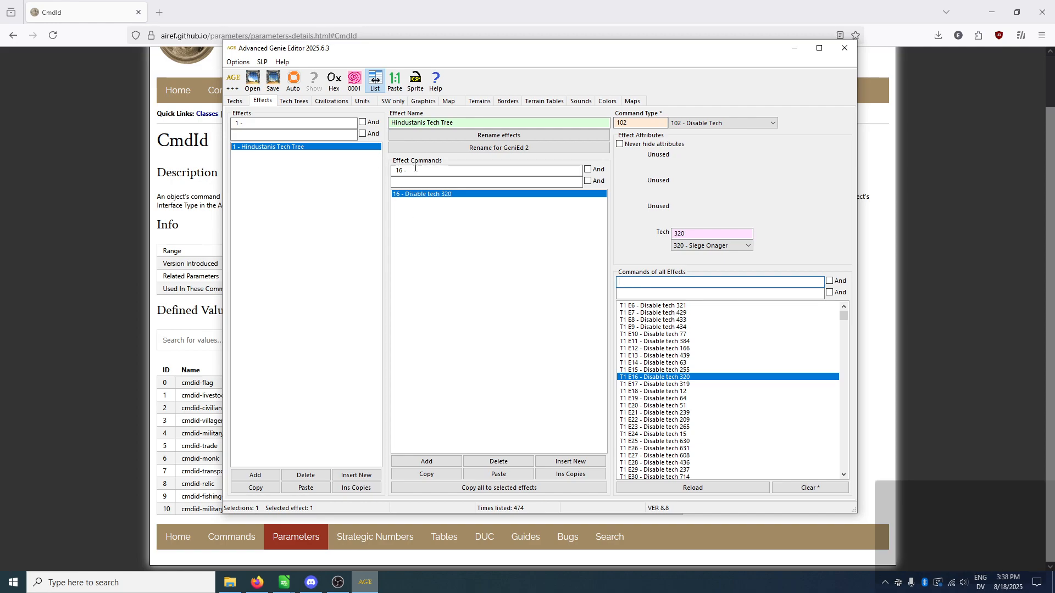
{"action": "left_click_drag", "start_coordinate": [417, 168], "coordinate": [381, 166]}
{"action": "key", "text": "BackSpace"}
{"action": "left_click_drag", "start_coordinate": [245, 123], "coordinate": [195, 115]}
{"action": "key", "text": "BackSpace"}
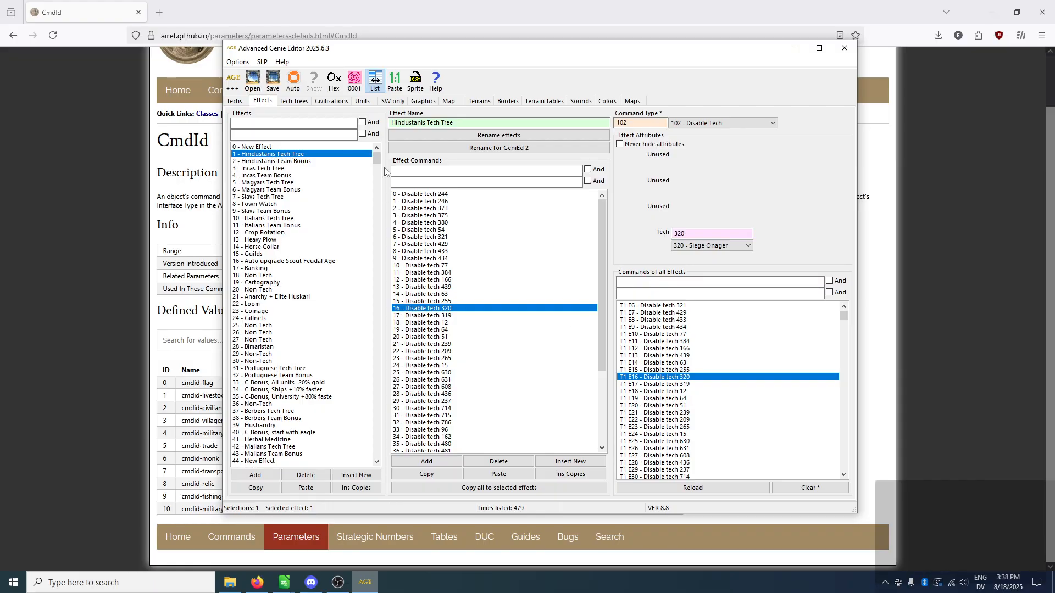
Step: Review the Disable Tech commands of Hindustanis Tech Tree, then select Hindustanis Team Bonus to view its commands
{"action": "left_click", "coordinate": [419, 195]}
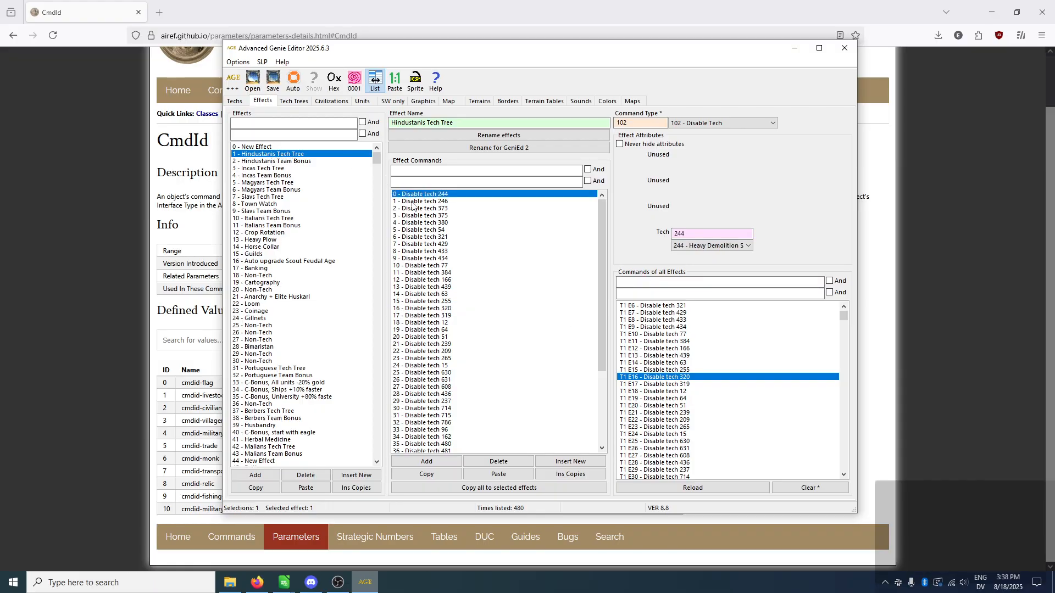
{"action": "key", "text": "Down"}
{"action": "key", "text": "Down"}
{"action": "key", "text": "Down"}
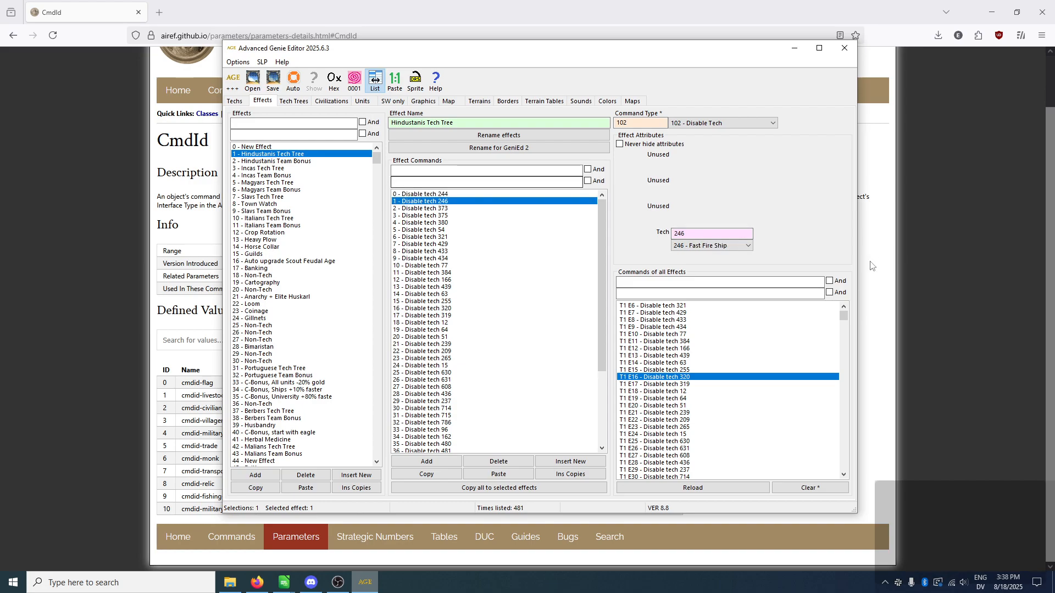
{"action": "key", "text": "Down"}
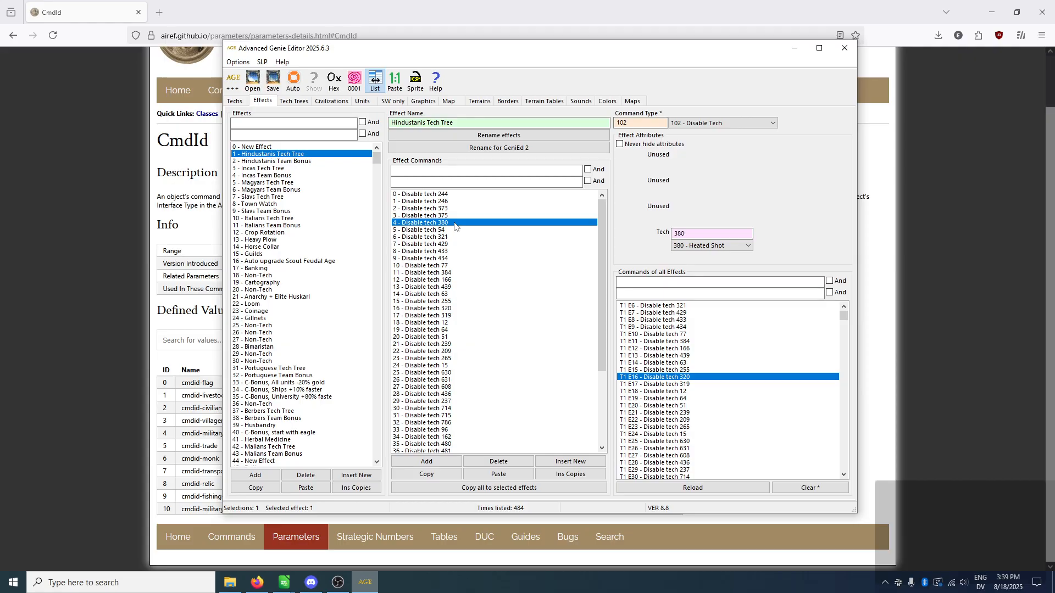
{"action": "scroll", "coordinate": [455, 327], "scroll_direction": "down", "scroll_amount": 5}
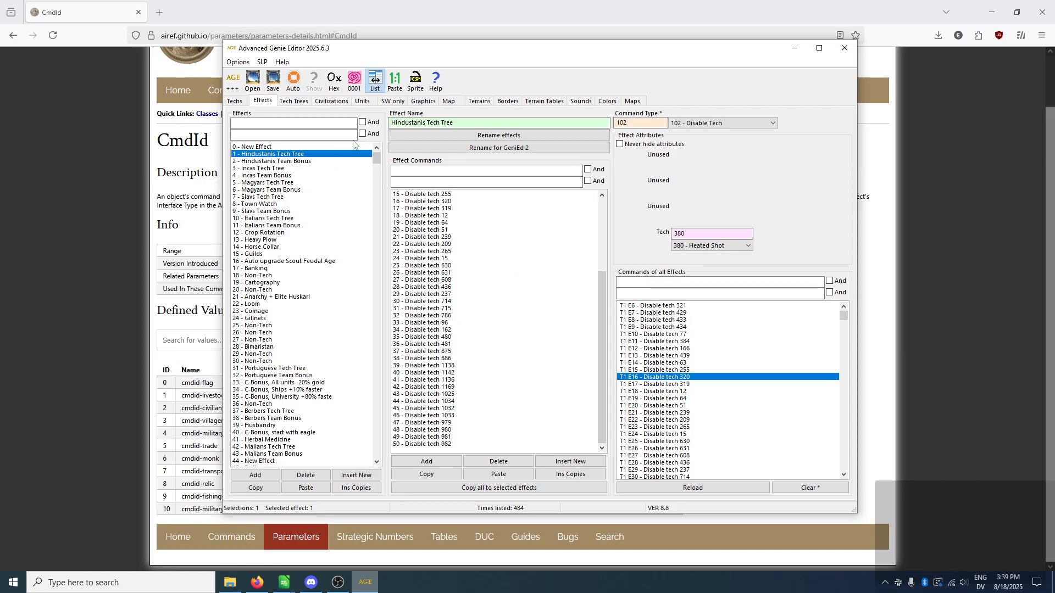
{"action": "left_click", "coordinate": [282, 162]}
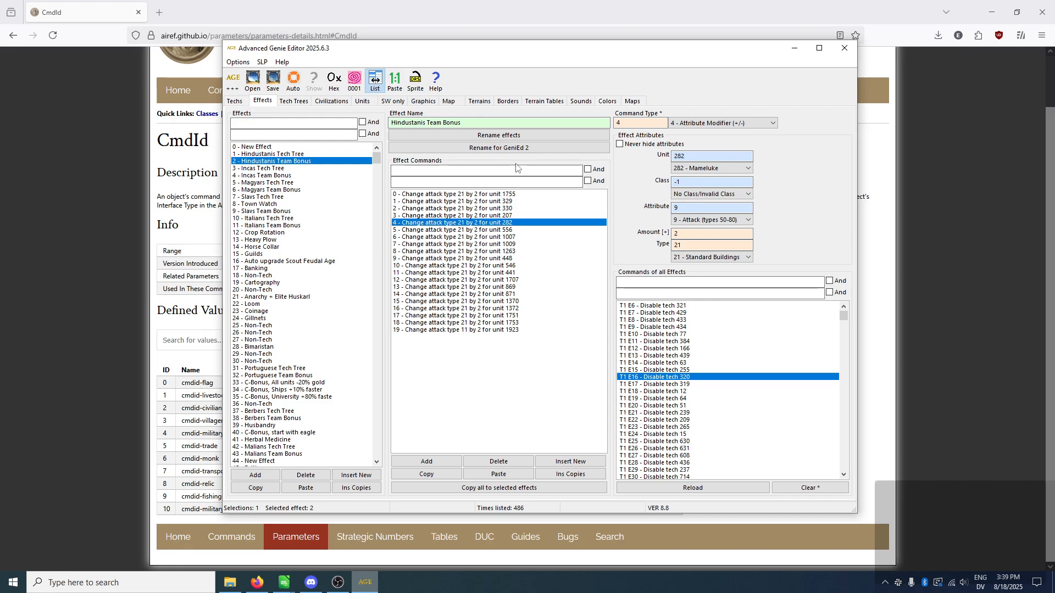
Step: Filter the units by "arche" and examine the graphics assigned to the Archer, including its attack graphic
{"action": "left_click", "coordinate": [425, 102]}
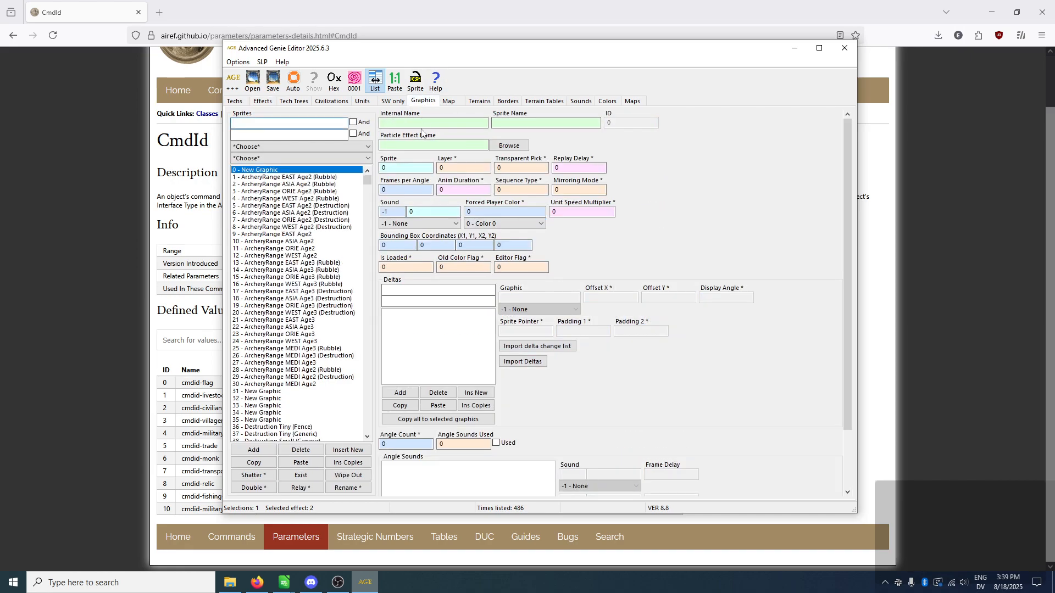
{"action": "left_click", "coordinate": [362, 102]}
{"action": "left_click_drag", "start_coordinate": [286, 137], "coordinate": [210, 142]}
{"action": "type", "text": "arc"}
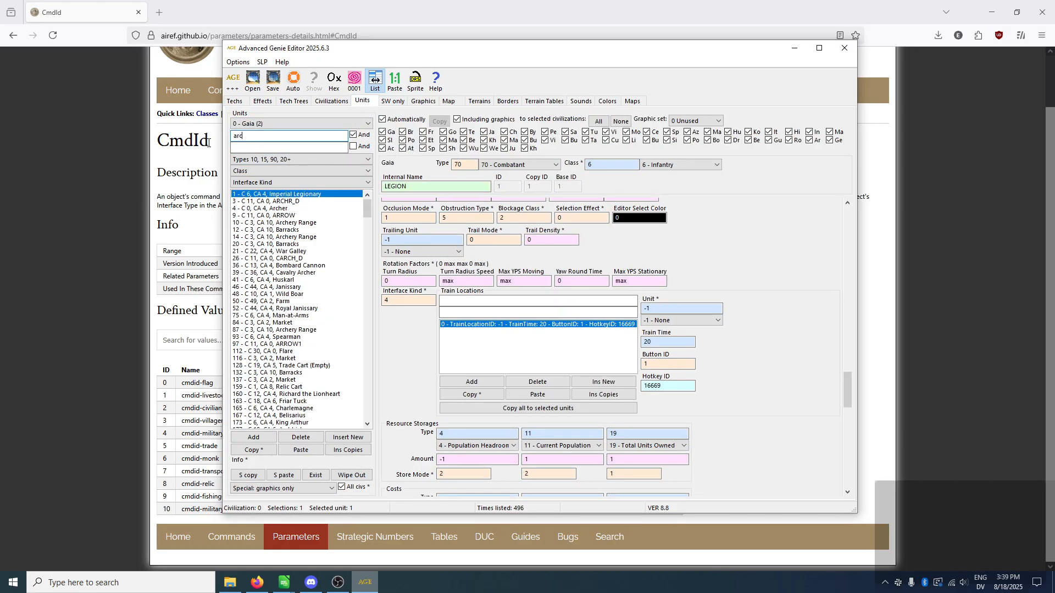
{"action": "type", "text": "he"}
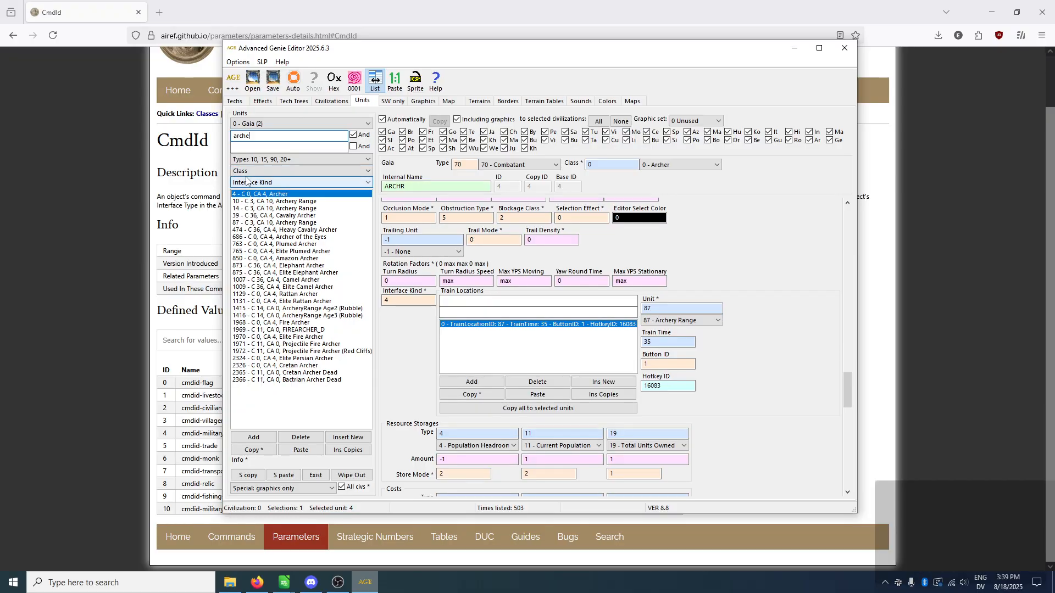
{"action": "scroll", "coordinate": [756, 347], "scroll_direction": "up", "scroll_amount": 10}
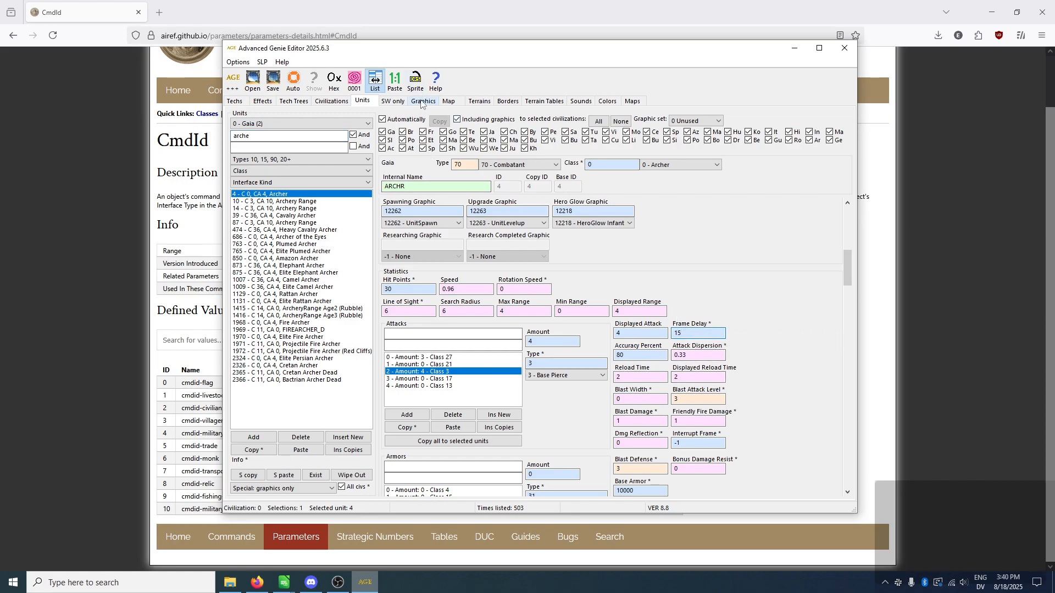
{"action": "scroll", "coordinate": [817, 366], "scroll_direction": "up", "scroll_amount": 5}
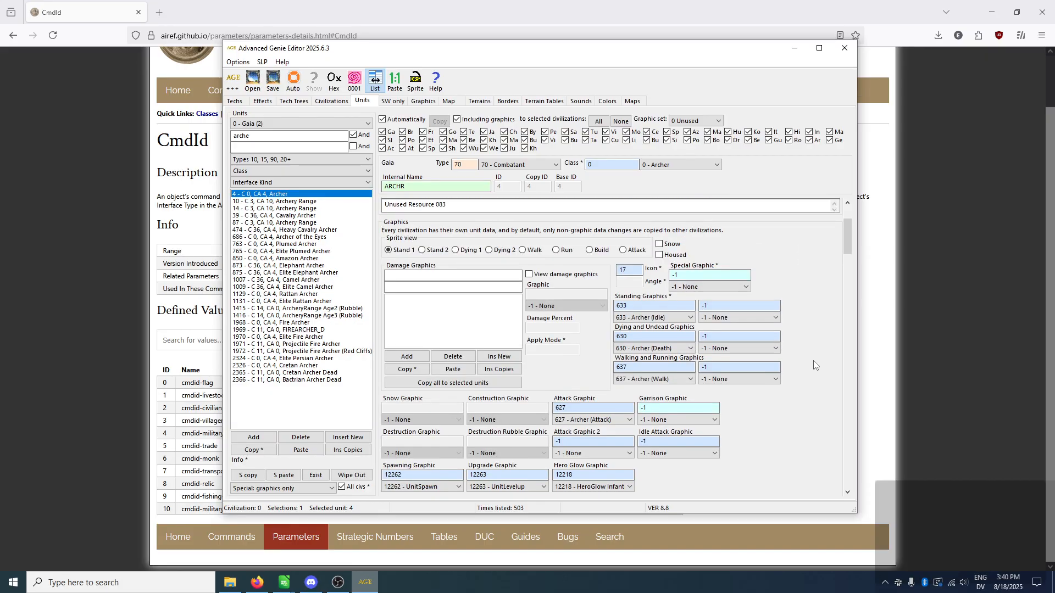
{"action": "scroll", "coordinate": [813, 360], "scroll_direction": "down", "scroll_amount": 1}
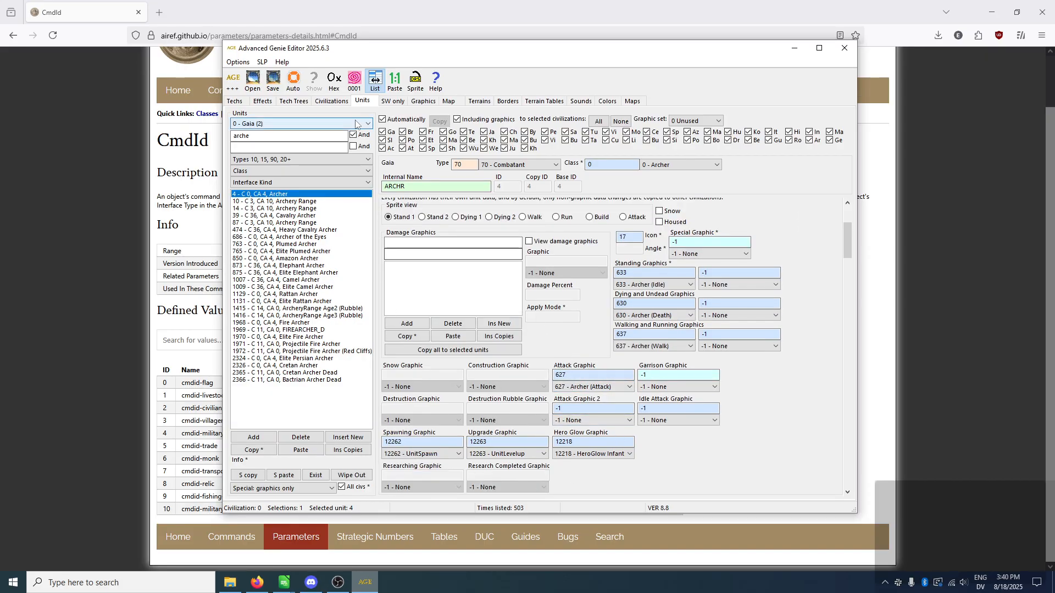
Step: Filter the sprites by "627" and compare the Archer (Attack) graphic's properties with the Archer unit's attack statistics
{"action": "left_click", "coordinate": [422, 100]}
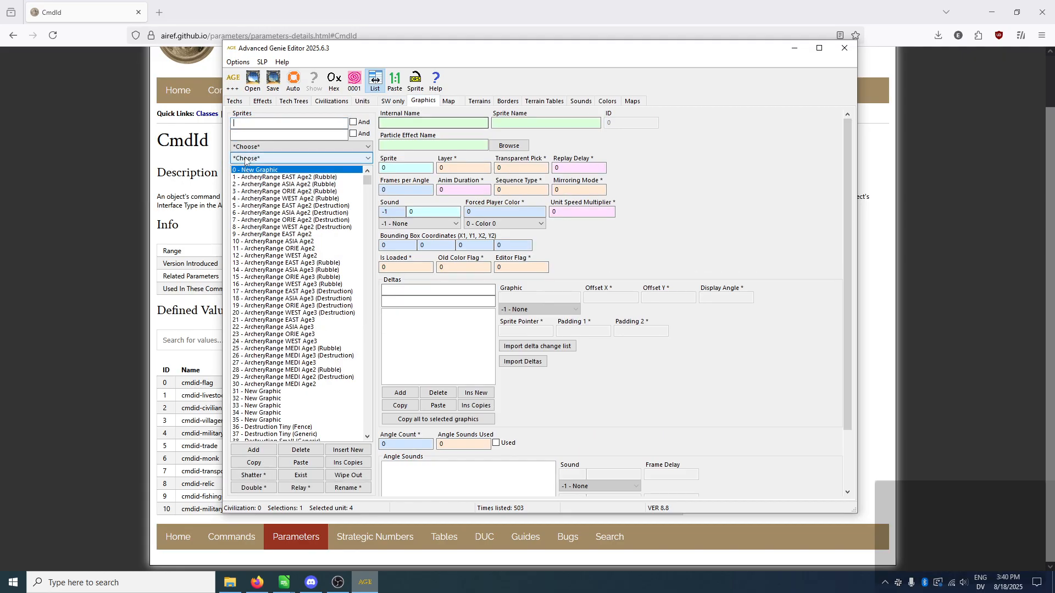
{"action": "type", "text": "627"}
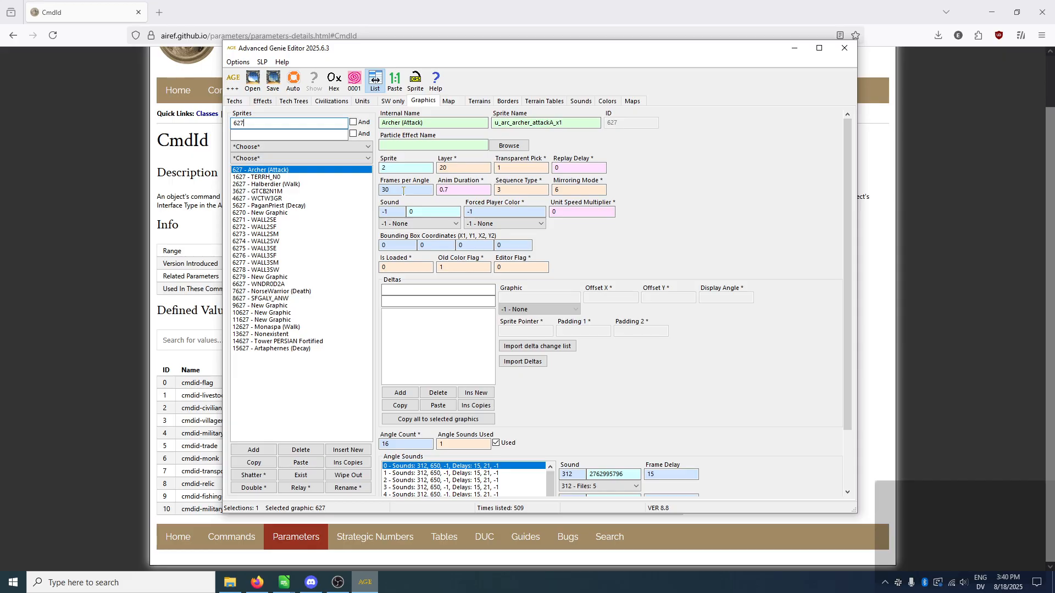
{"action": "left_click", "coordinate": [363, 101]}
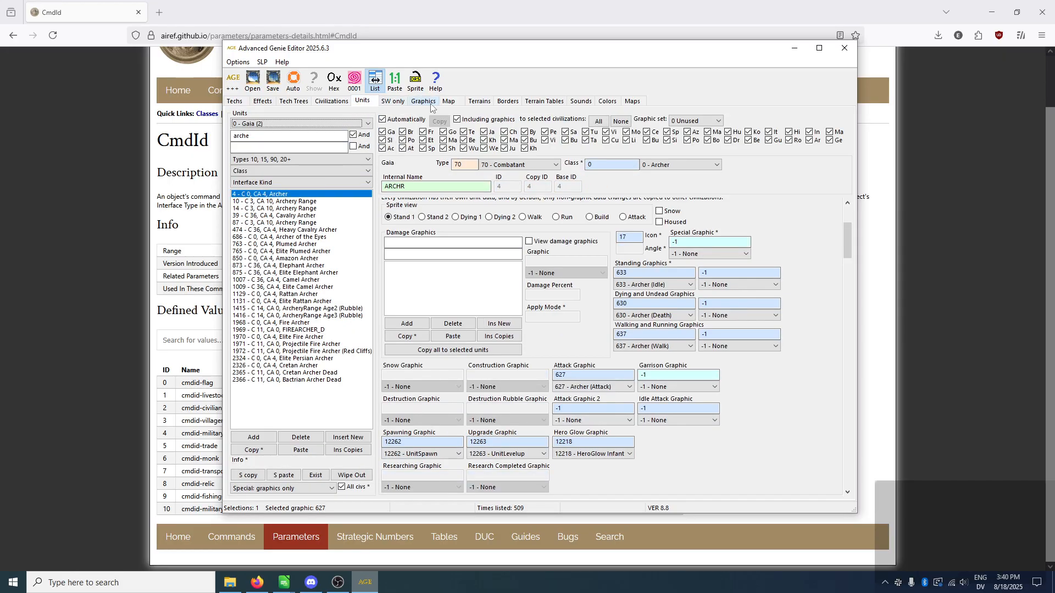
{"action": "scroll", "coordinate": [689, 350], "scroll_direction": "down", "scroll_amount": 3}
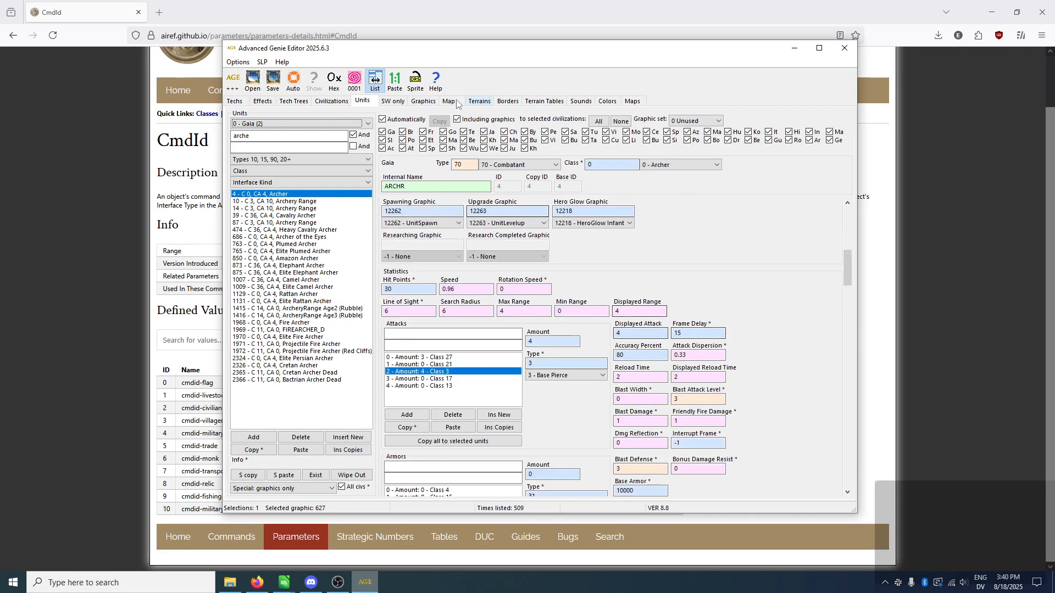
{"action": "left_click", "coordinate": [423, 102]}
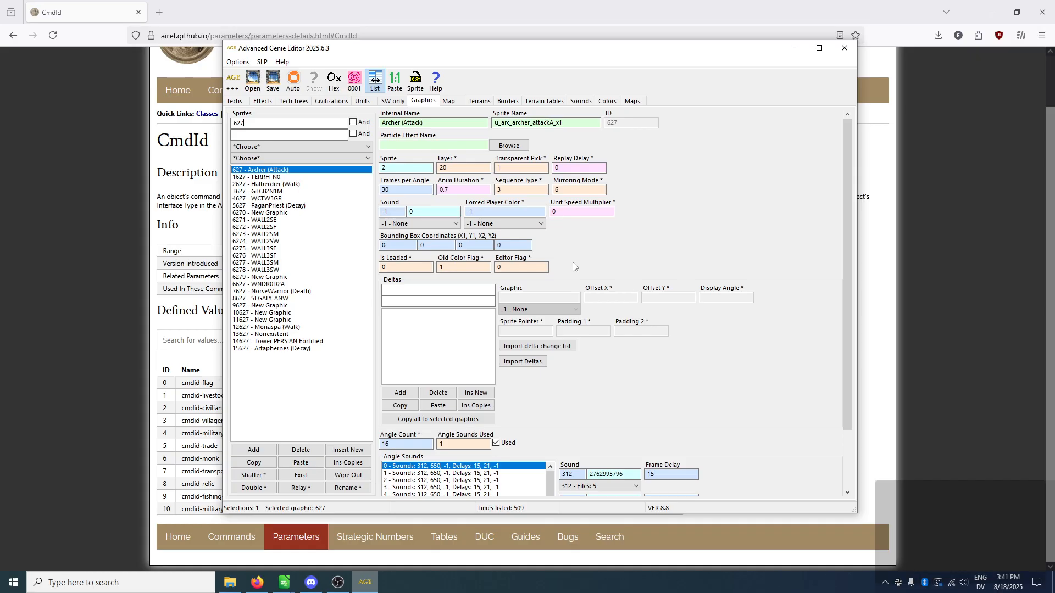
Step: Open the terrain data and look through the full list of terrains, including the unused New Terrain entries
{"action": "left_click", "coordinate": [478, 103]}
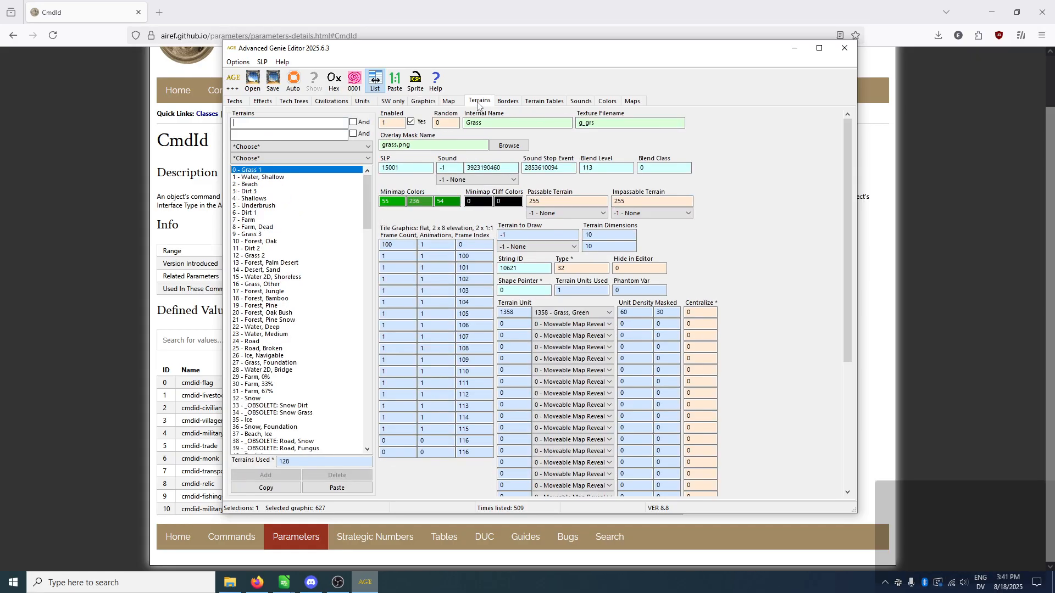
{"action": "scroll", "coordinate": [296, 319], "scroll_direction": "down", "scroll_amount": 1}
{"action": "scroll", "coordinate": [295, 319], "scroll_direction": "down", "scroll_amount": 20}
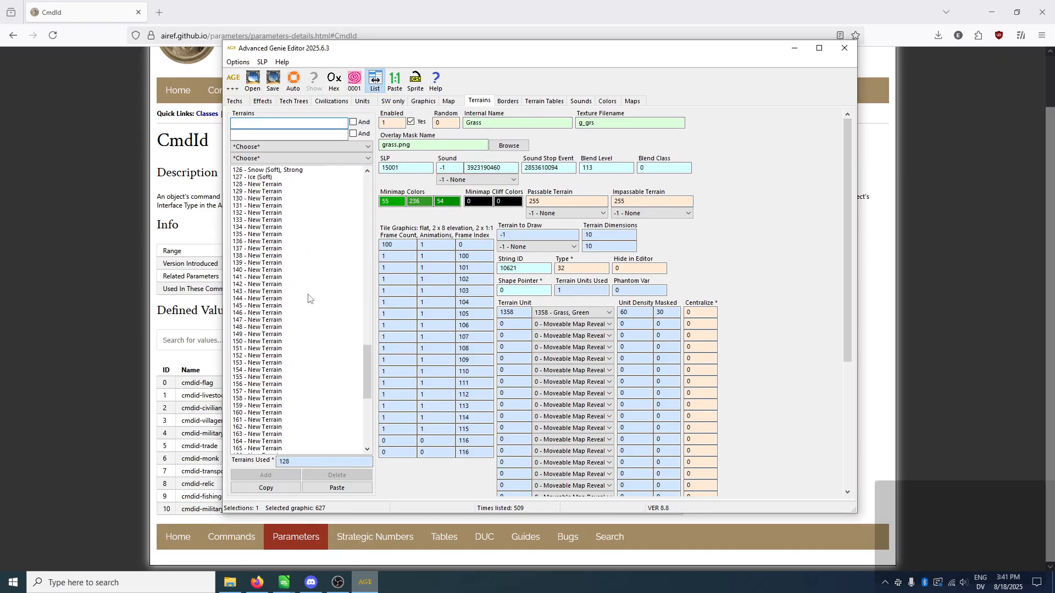
{"action": "scroll", "coordinate": [308, 298], "scroll_direction": "down", "scroll_amount": 12}
{"action": "scroll", "coordinate": [287, 344], "scroll_direction": "up", "scroll_amount": 20}
{"action": "scroll", "coordinate": [287, 344], "scroll_direction": "up", "scroll_amount": 20}
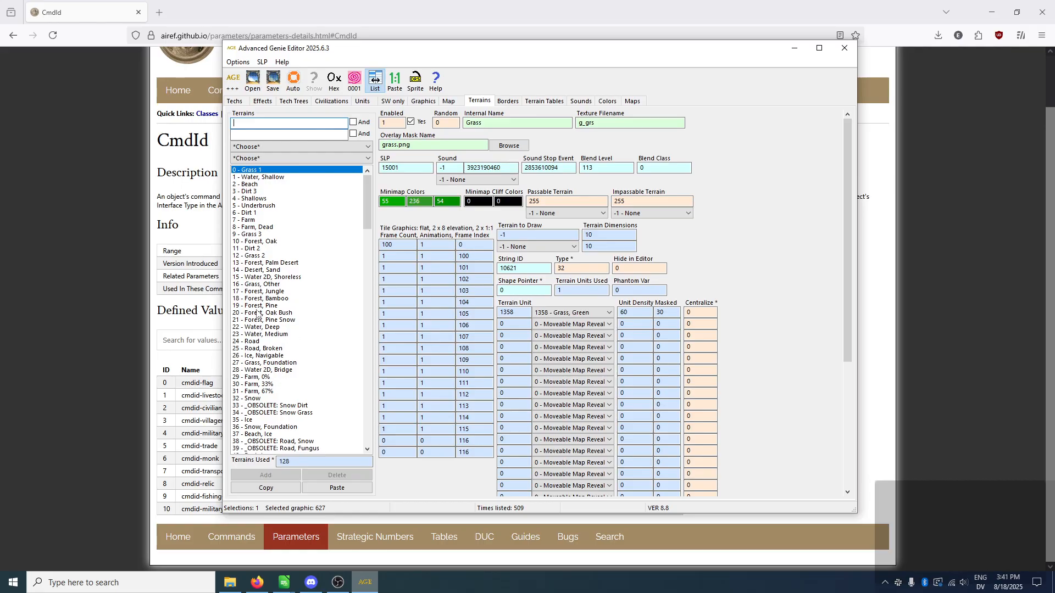
{"action": "scroll", "coordinate": [274, 280], "scroll_direction": "down", "scroll_amount": 1}
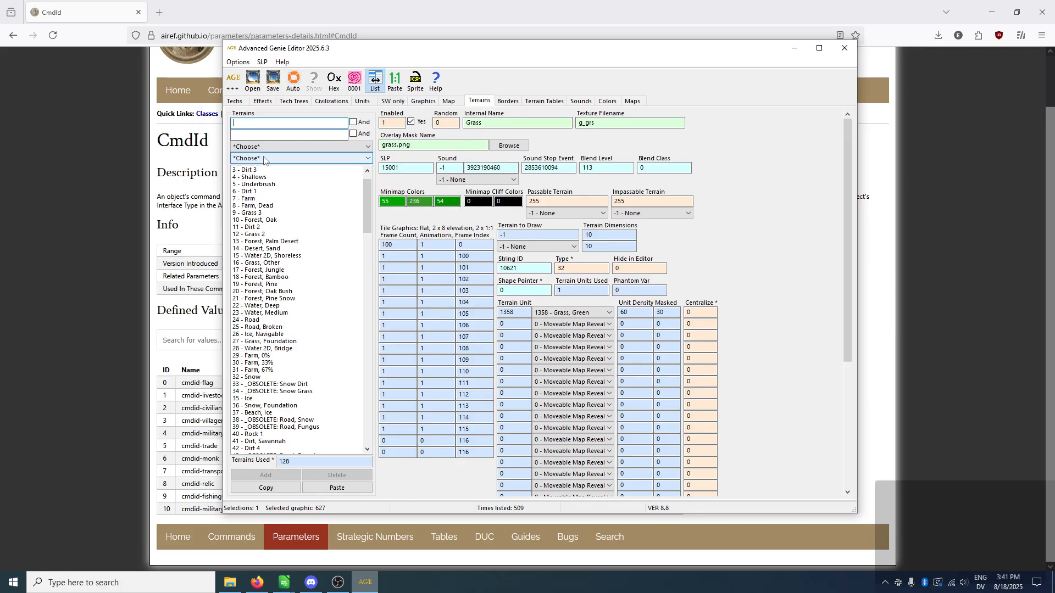
Step: Filter the terrains by "forest" and examine the properties of Grass, Jungle (Rainforest), Forest, Oak and Forest, Baobab among the matches
{"action": "type", "text": "forest"}
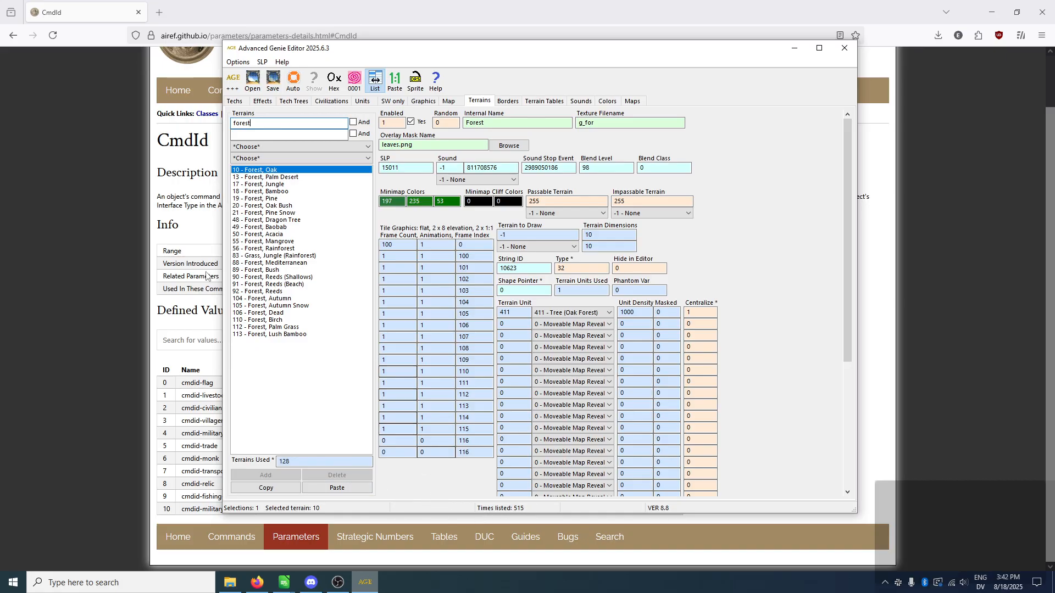
{"action": "left_click", "coordinate": [267, 335], "text": "shift"}
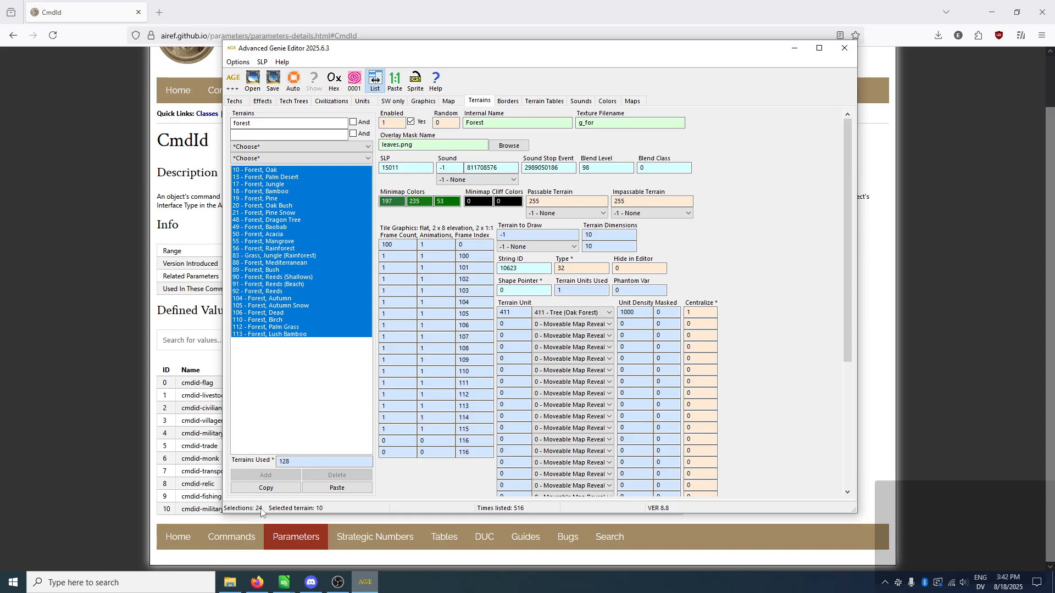
{"action": "left_click", "coordinate": [296, 256]}
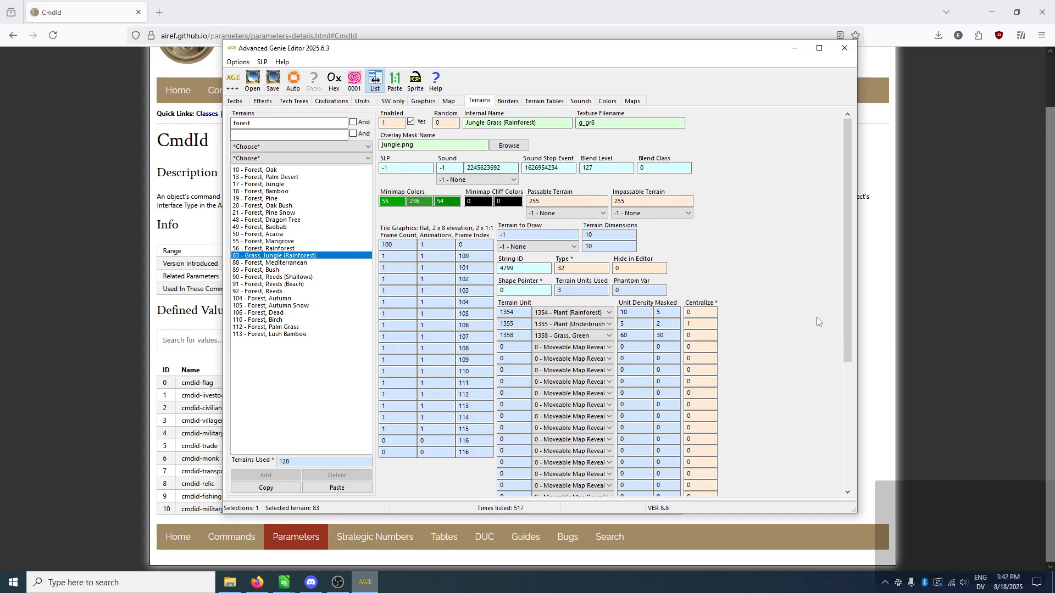
{"action": "left_click", "coordinate": [256, 176]}
{"action": "left_click", "coordinate": [255, 172]}
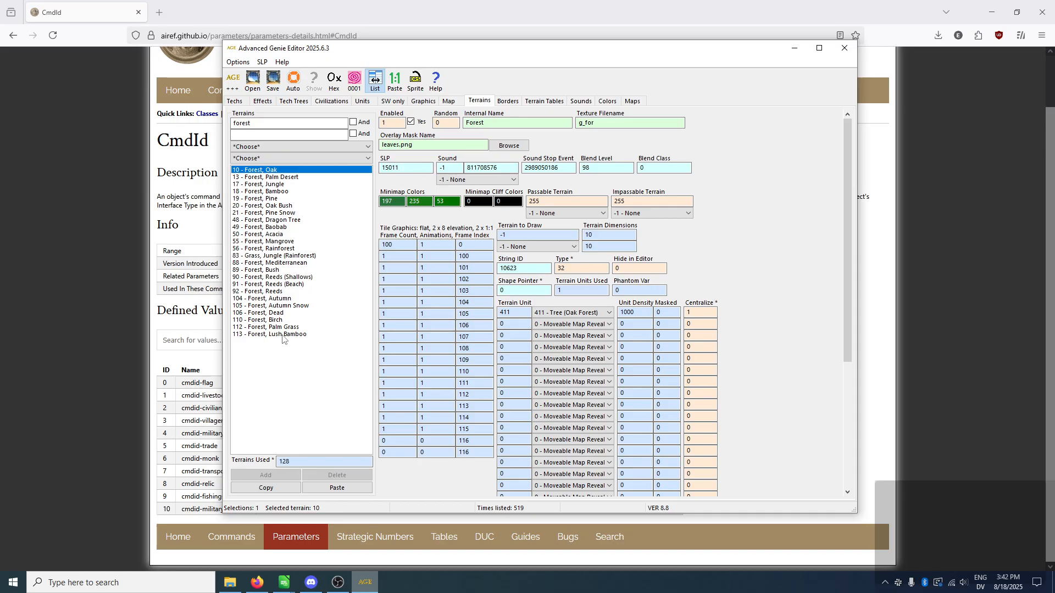
{"action": "left_click", "coordinate": [286, 228]}
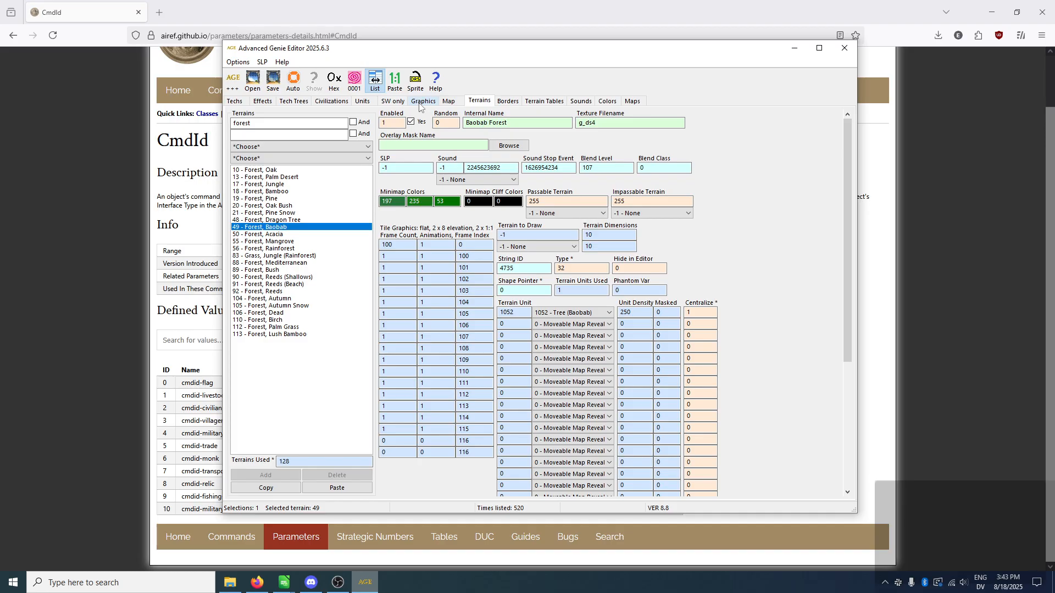
Step: Switch to the AI Scripting Encyclopedia in the browser and search its parameter index for "ter"
{"action": "left_click", "coordinate": [193, 168]}
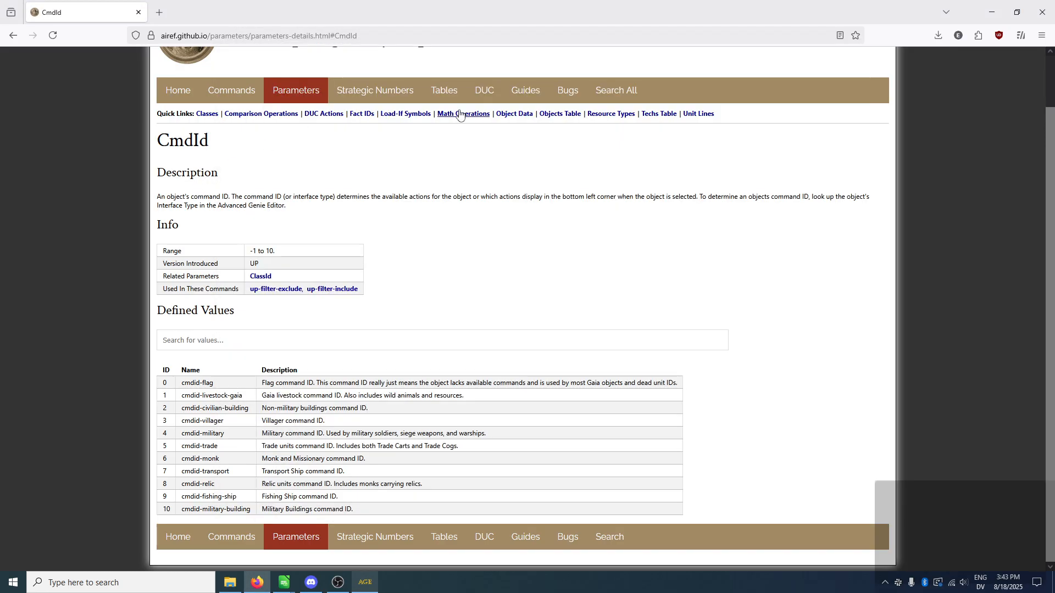
{"action": "left_click", "coordinate": [300, 91]}
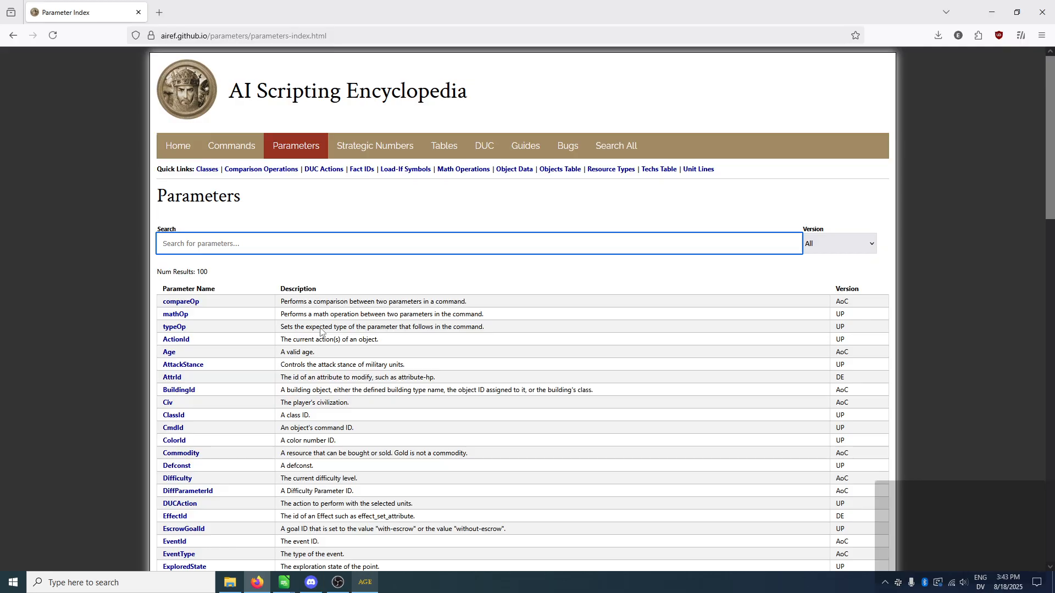
{"action": "type", "text": "tecc"}
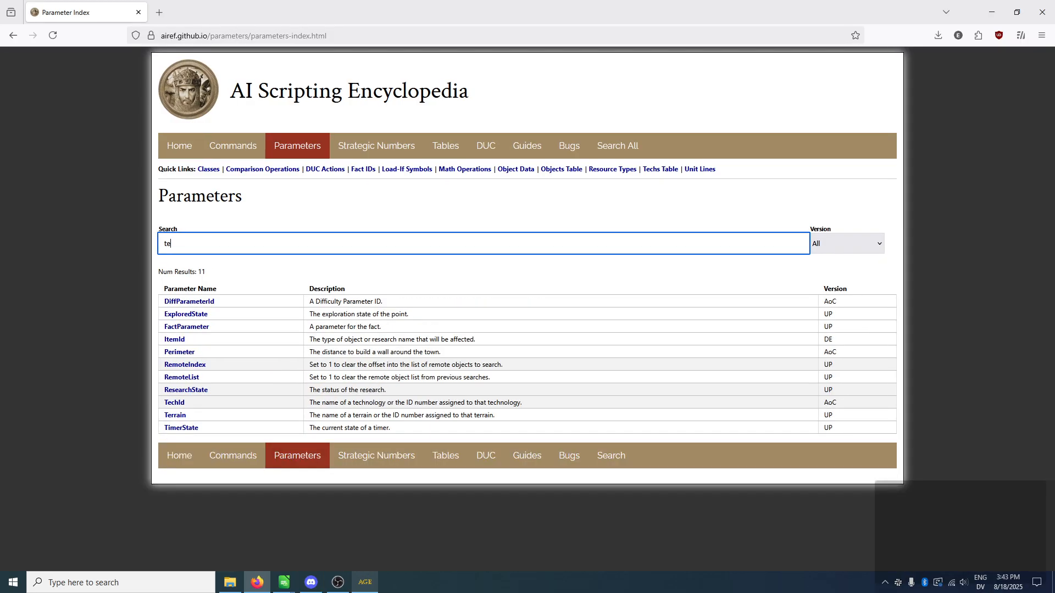
{"action": "key", "text": "BackSpace"}
{"action": "key", "text": "BackSpace"}
{"action": "type", "text": "r"}
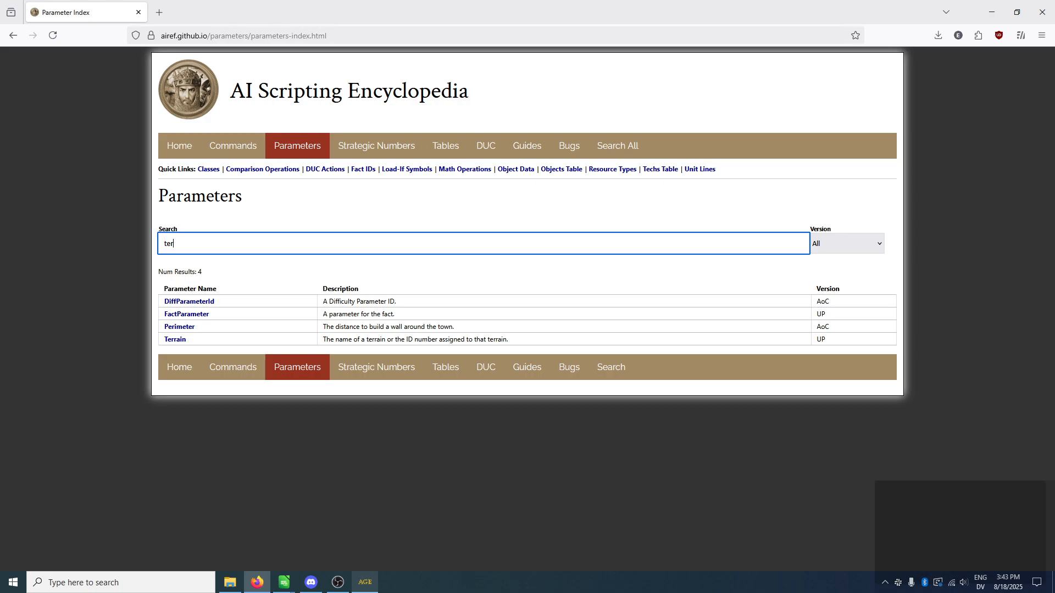
Step: Open the Terrain parameter and review its defined terrain IDs, description and valid range
{"action": "left_click", "coordinate": [175, 339]}
{"action": "scroll", "coordinate": [305, 332], "scroll_direction": "down", "scroll_amount": 8}
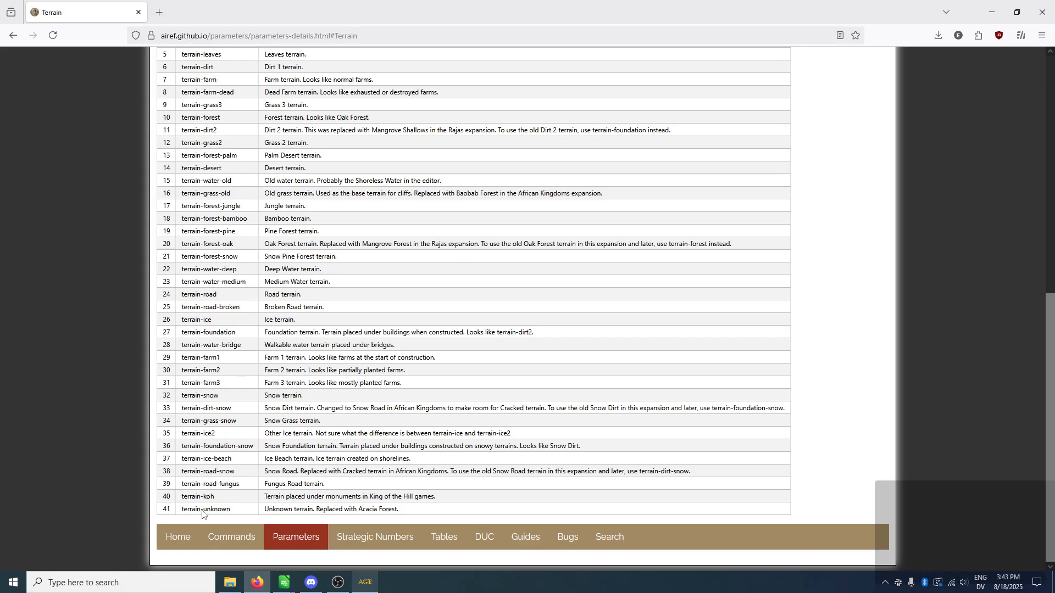
{"action": "key", "text": "Home"}
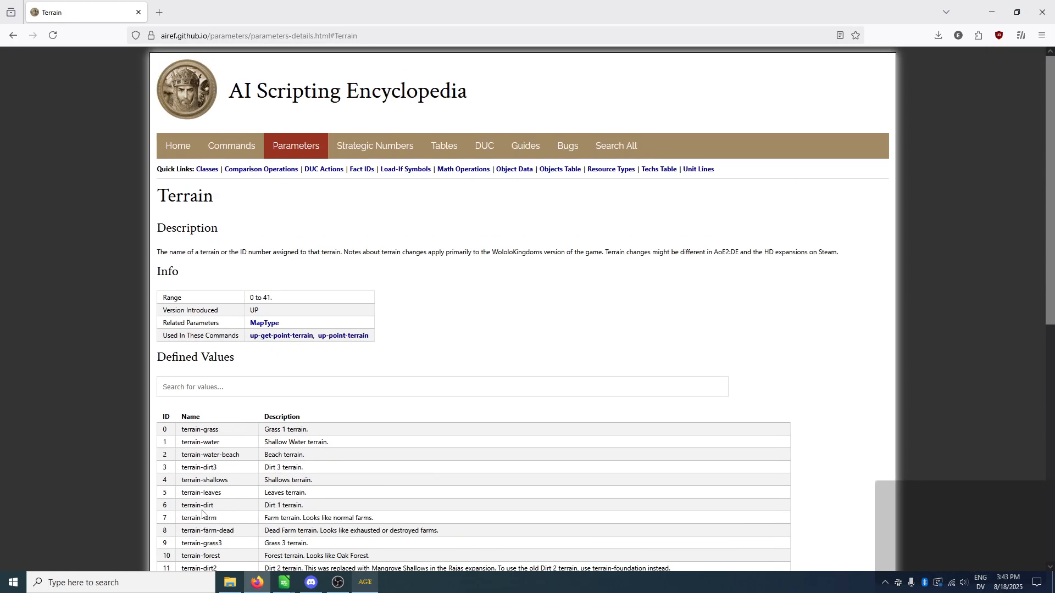
Step: Switch back to Advanced Genie Editor and review the Archer unit's statistics, attacks and armors
{"action": "left_click", "coordinate": [378, 584]}
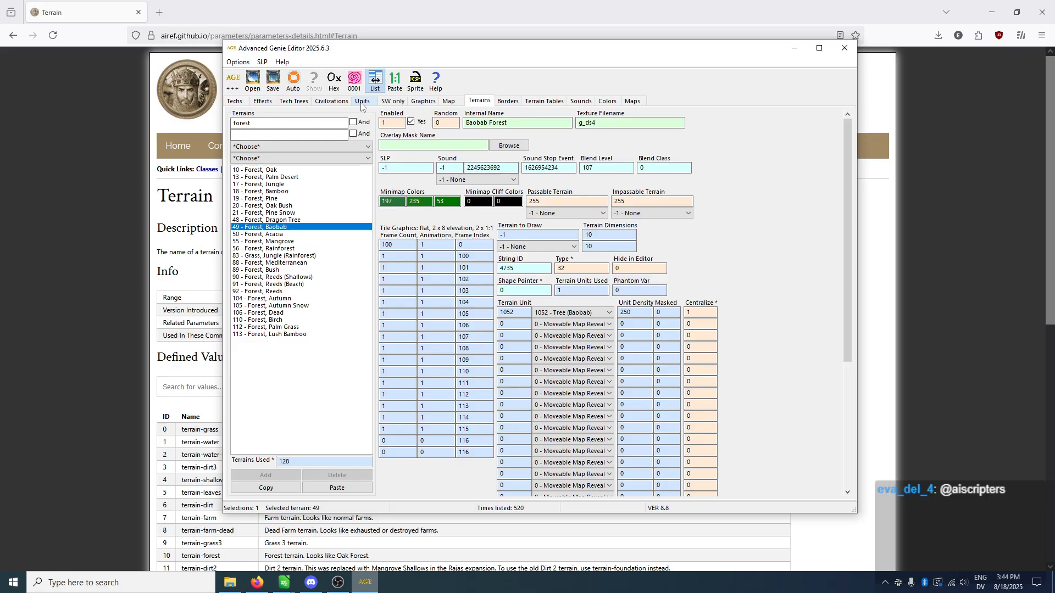
{"action": "left_click", "coordinate": [362, 101]}
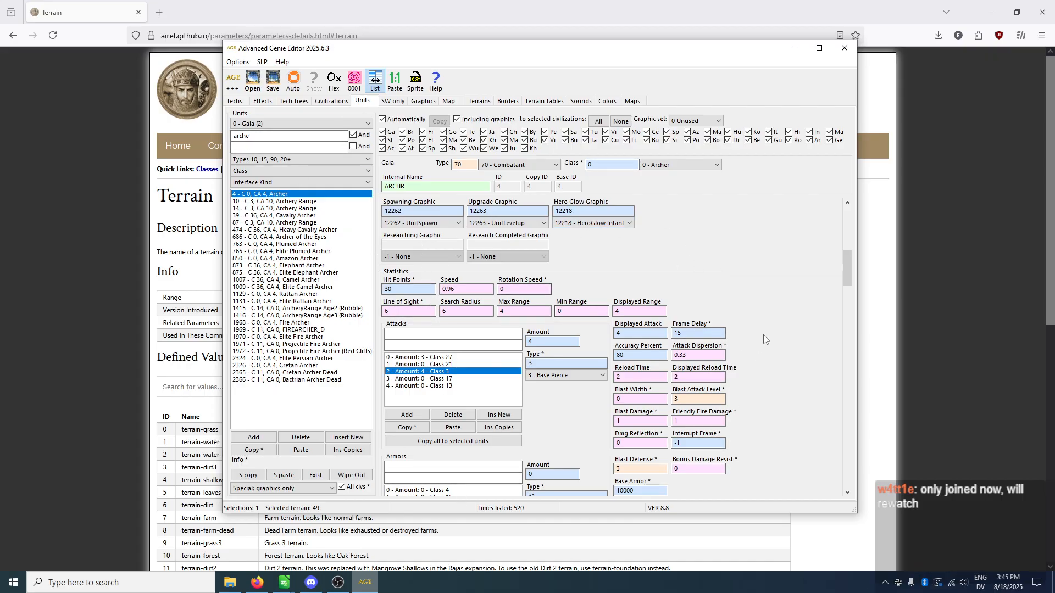
{"action": "scroll", "coordinate": [763, 334], "scroll_direction": "down", "scroll_amount": 2}
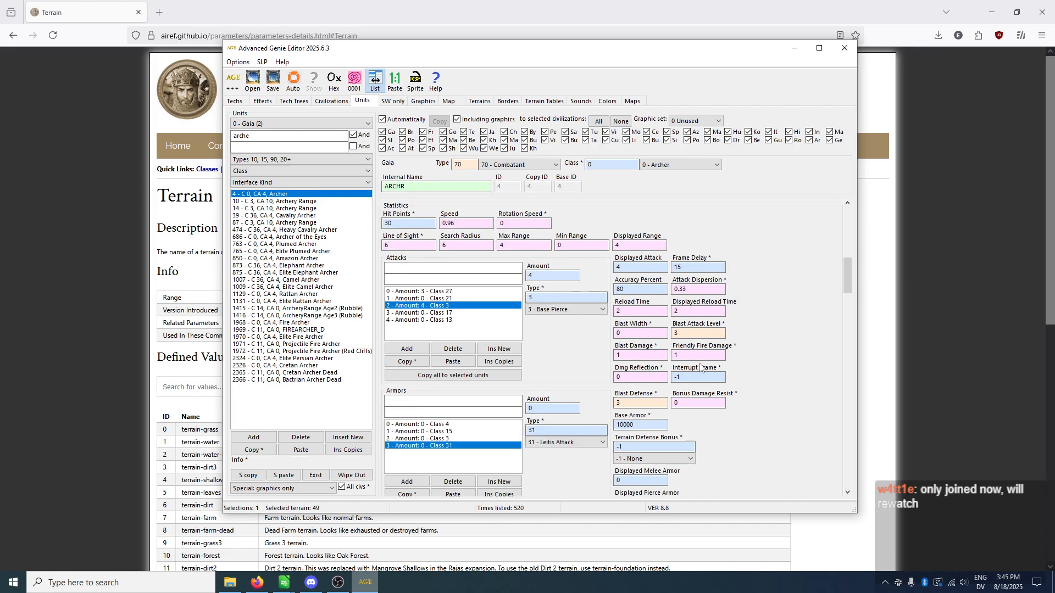